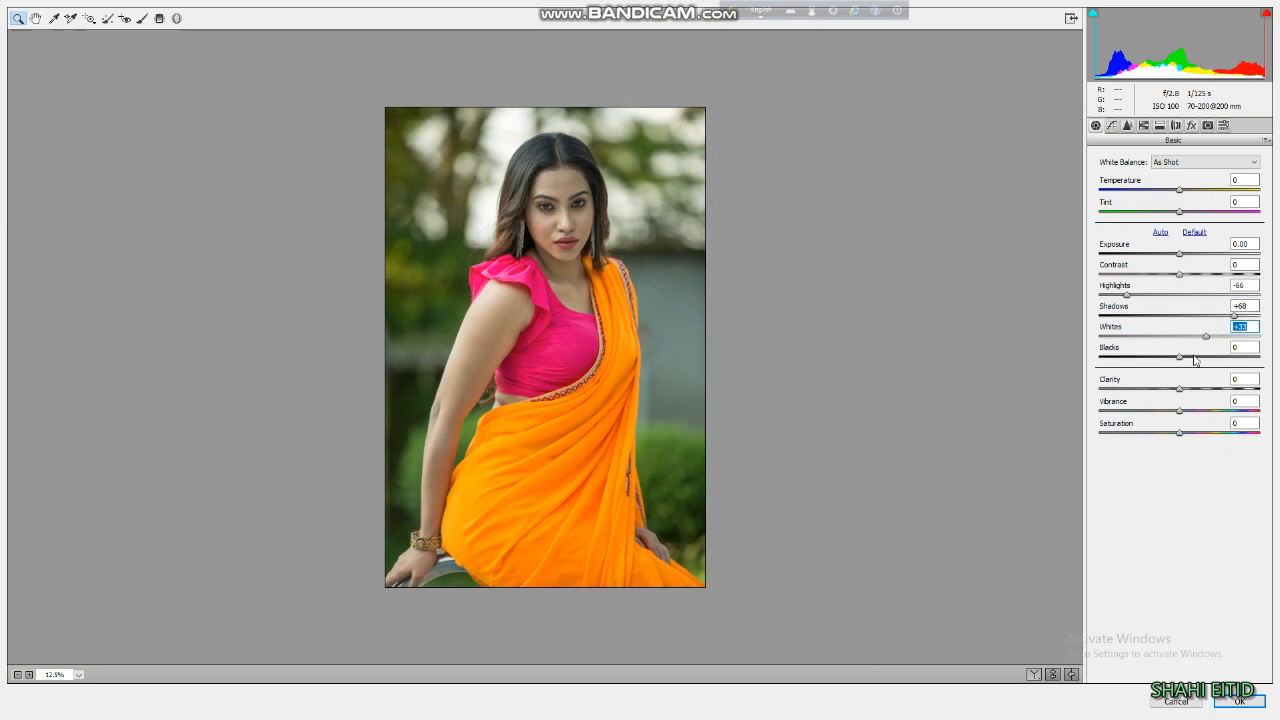
# Step: Raise the Oranges luminance to +42 in the HSL adjustments and apply the Camera Raw edits
pyautogui.click(1159, 125)
pyautogui.click(1212, 249)
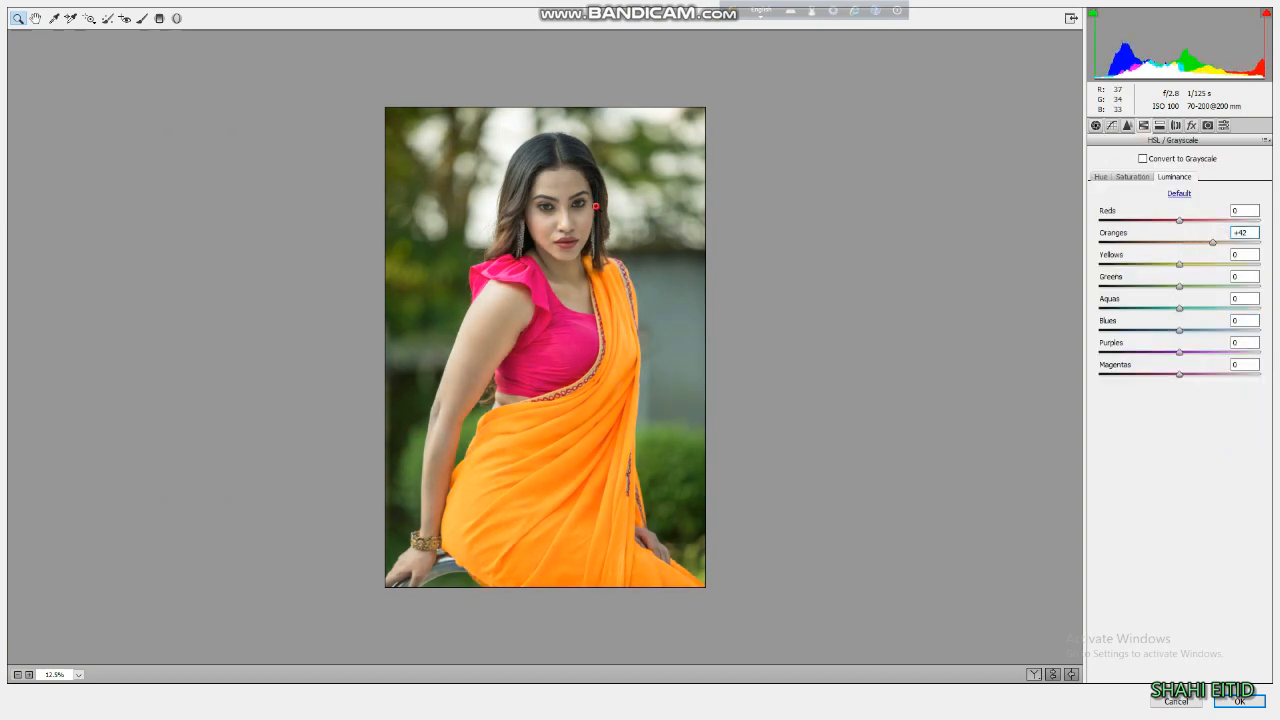
pyautogui.click(590, 233)
pyautogui.click(1229, 263)
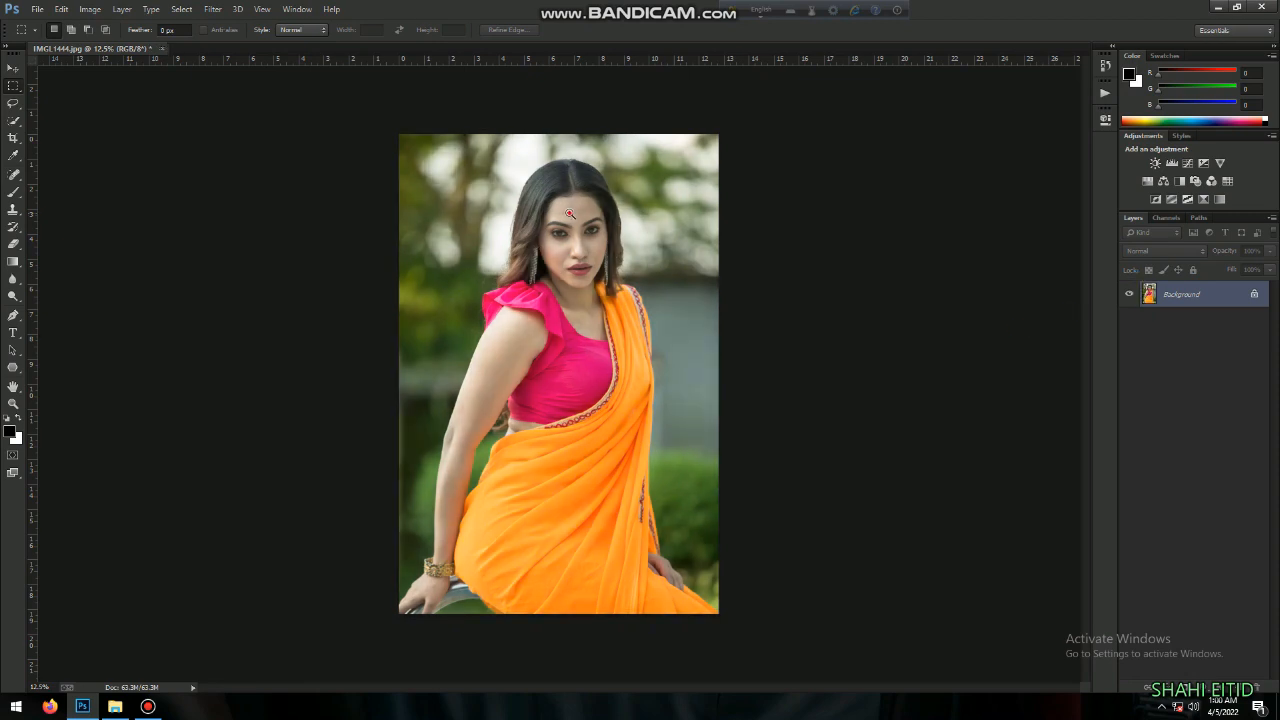
# Step: Remove the small blemishes on the woman's forehead with the Spot Healing Brush in Content-Aware mode
pyautogui.scroll(20, 580, 200)
pyautogui.press('j')
pyautogui.moveTo(648, 242); pyautogui.dragTo(648, 242)
pyautogui.click(463, 204)
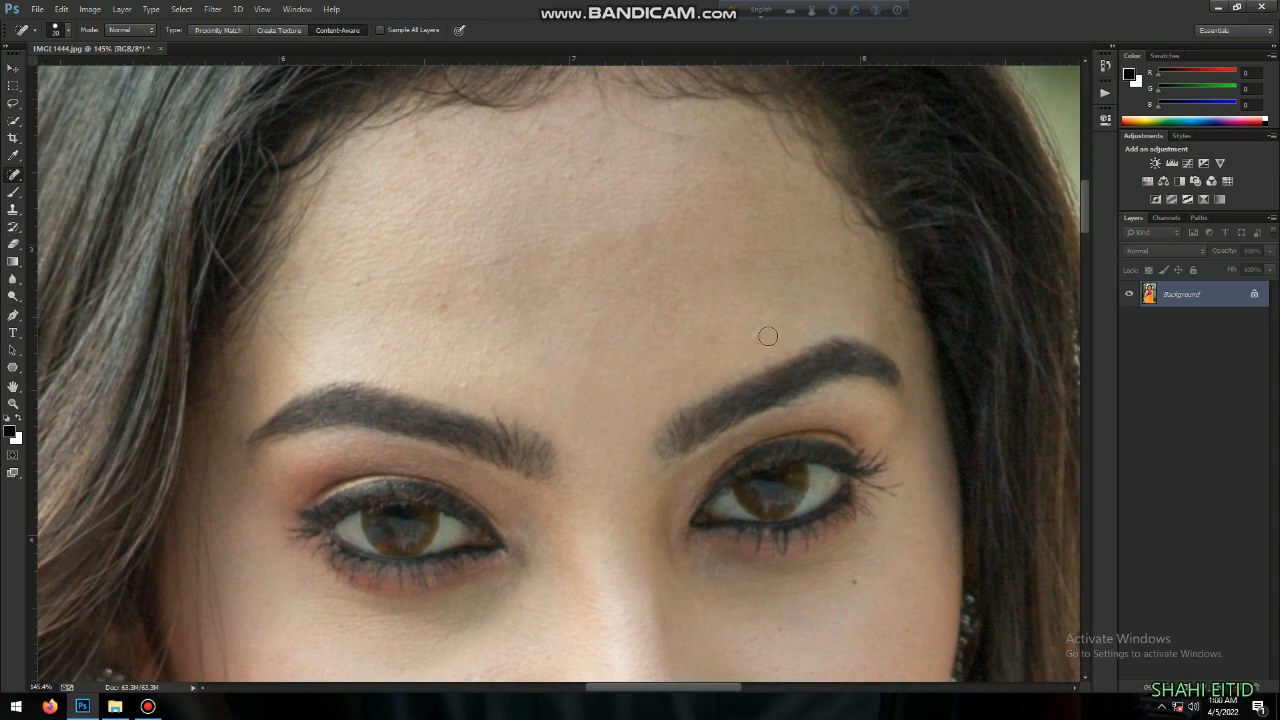
pyautogui.moveTo(418, 288); pyautogui.dragTo(378, 305)
# Step: Heal the skin spots between the eyebrows and around the upper part of the face
pyautogui.scroll(-3, 607, 250)
pyautogui.scroll(3, 597, 297)
pyautogui.click(634, 451)
pyautogui.moveTo(616, 372); pyautogui.dragTo(563, 364)
pyautogui.scroll(3, 526, 423)
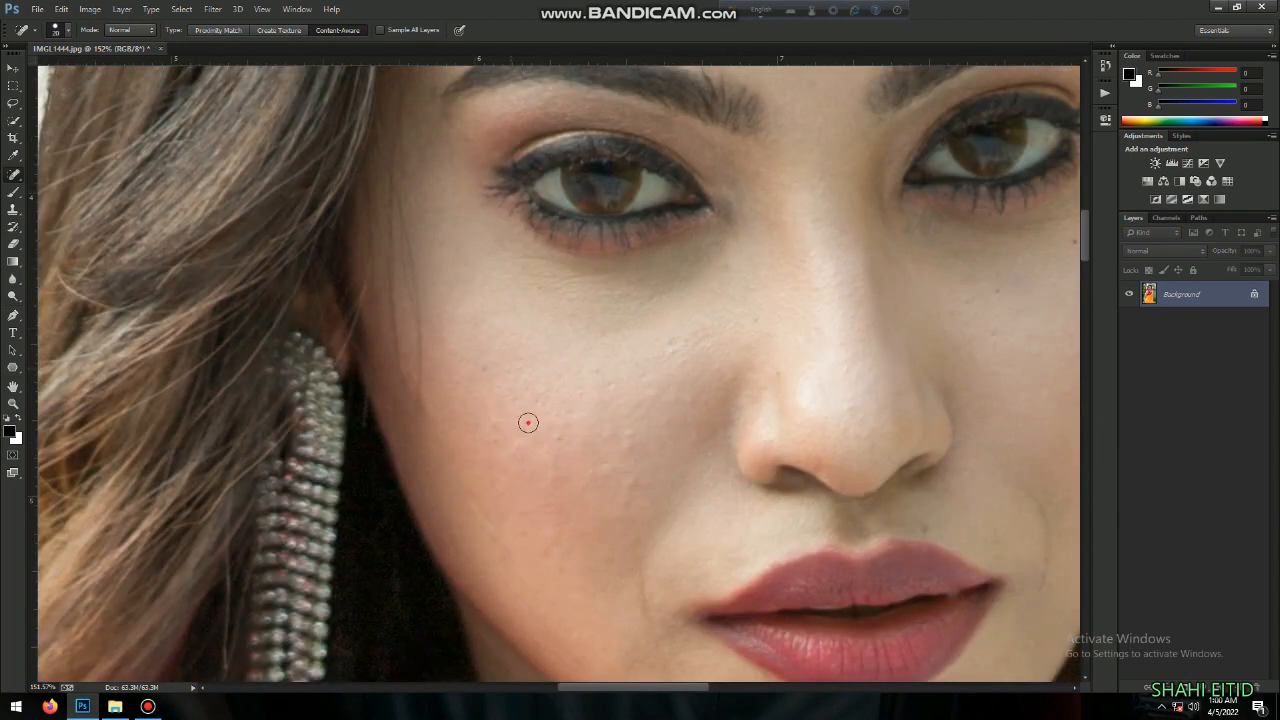
# Step: Heal the blemishes on the cheek beside the nose and next to the mouth on the image's right side
pyautogui.hscroll(5, 694, 318)
pyautogui.moveTo(413, 299); pyautogui.dragTo(419, 279)
pyautogui.click(439, 235)
pyautogui.click(489, 323)
pyautogui.moveTo(477, 343); pyautogui.dragTo(437, 346)
pyautogui.moveTo(385, 480); pyautogui.dragTo(410, 582)
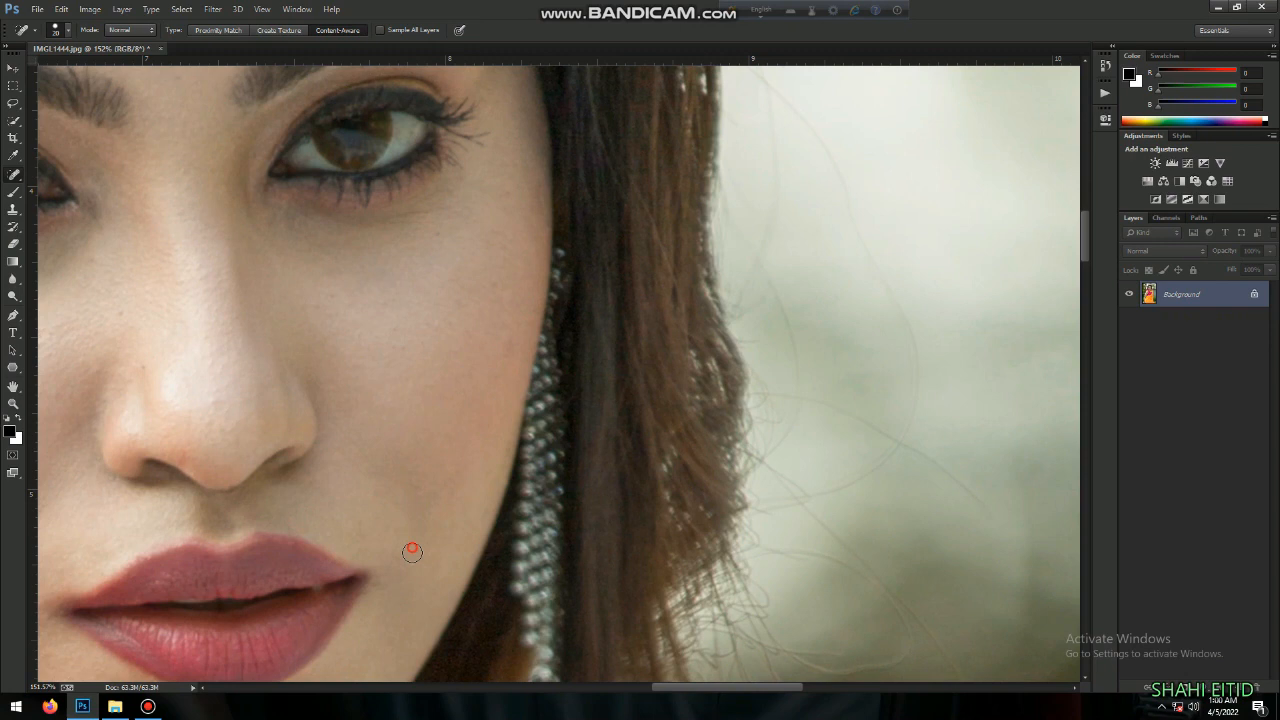
# Step: Heal the remaining spots on the lower cheeks and fit the whole photo on screen
pyautogui.scroll(-3, 411, 551)
pyautogui.scroll(3, 414, 485)
pyautogui.moveTo(414, 485); pyautogui.dragTo(440, 520)
pyautogui.moveTo(377, 337); pyautogui.dragTo(376, 385)
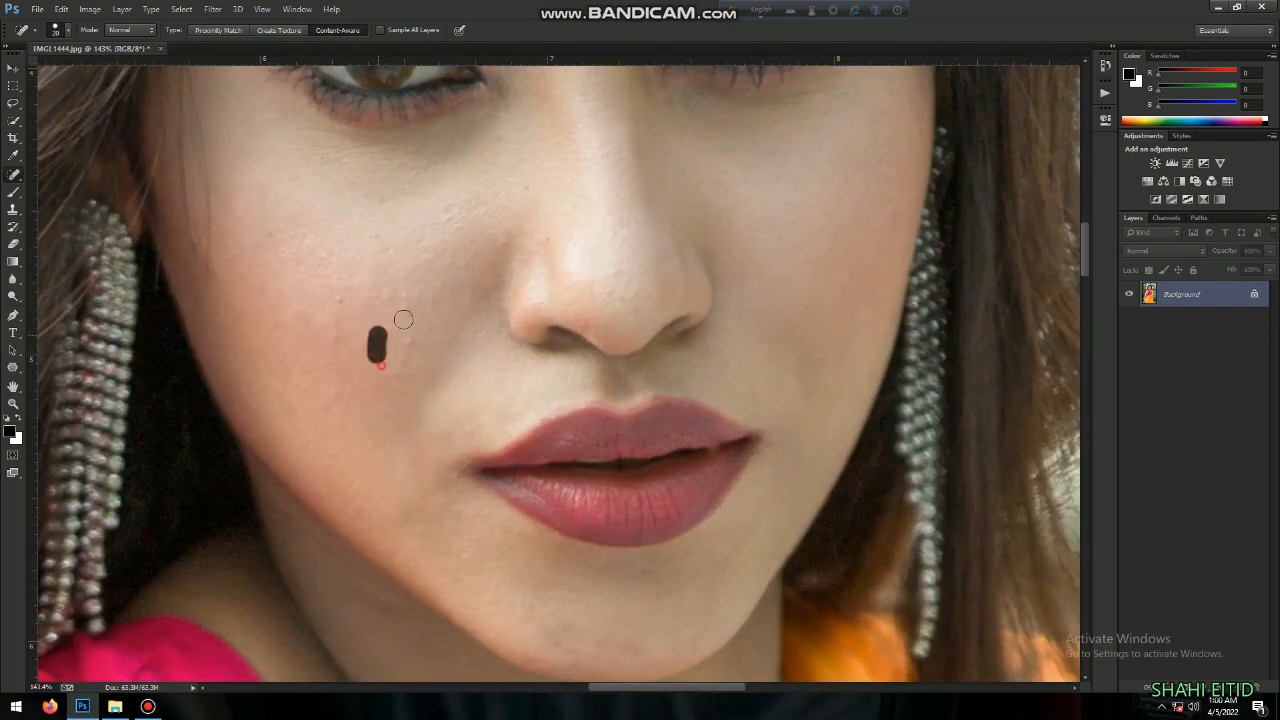
pyautogui.scroll(-5, 540, 255)
pyautogui.hotkey('ctrl', '0')
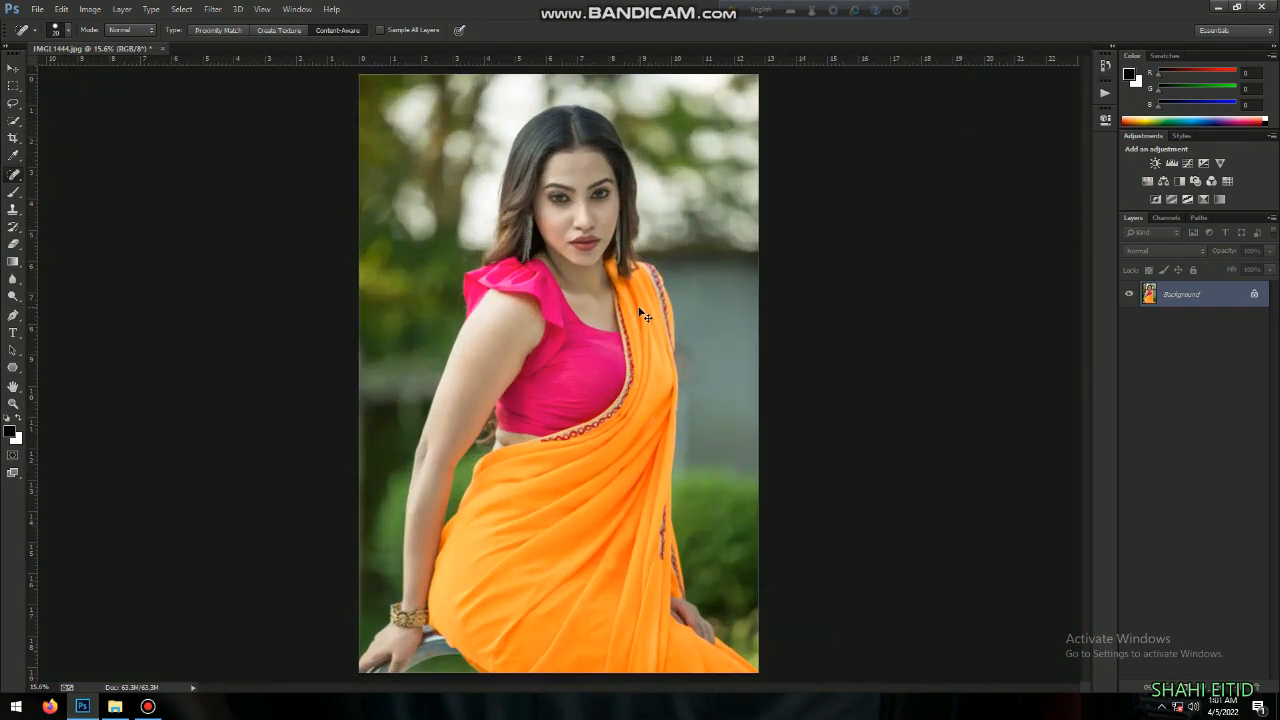
# Step: Duplicate the background layer and merge the copy back down
pyautogui.hotkey('ctrl', 'j')
pyautogui.scroll(4, 578, 204)
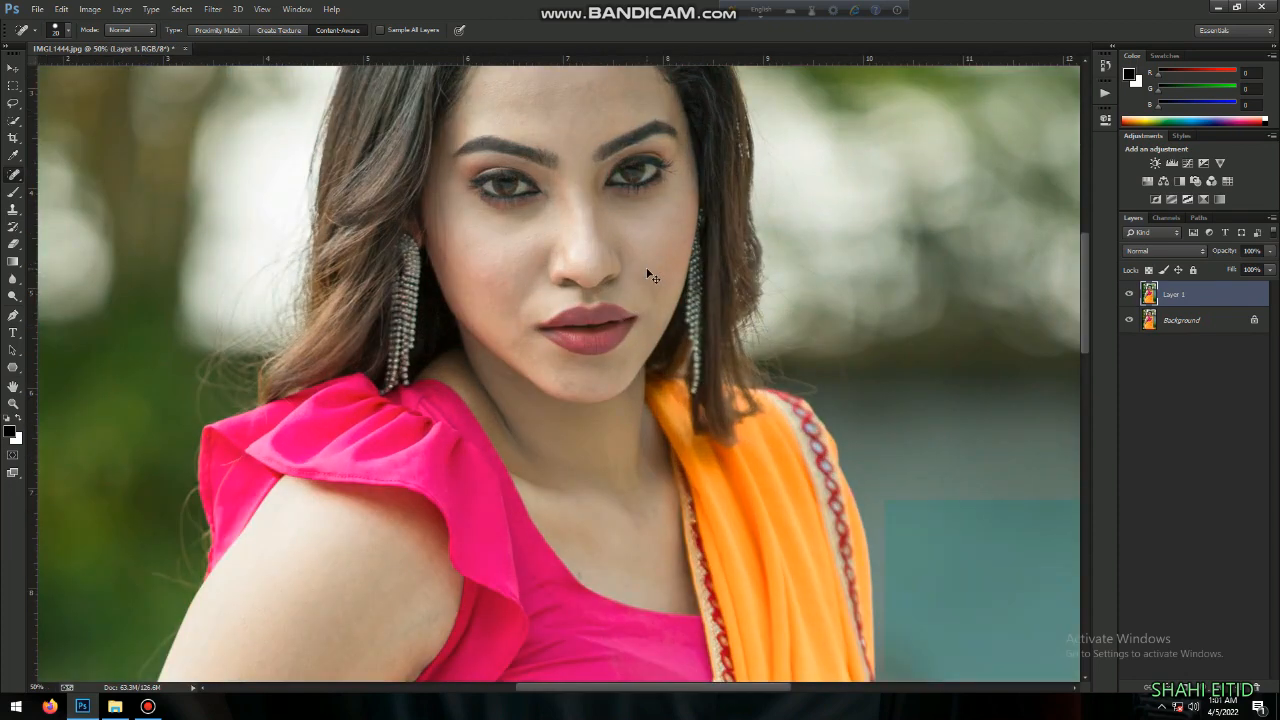
pyautogui.scroll(-4, 619, 245)
pyautogui.hotkey('ctrl', 'e')
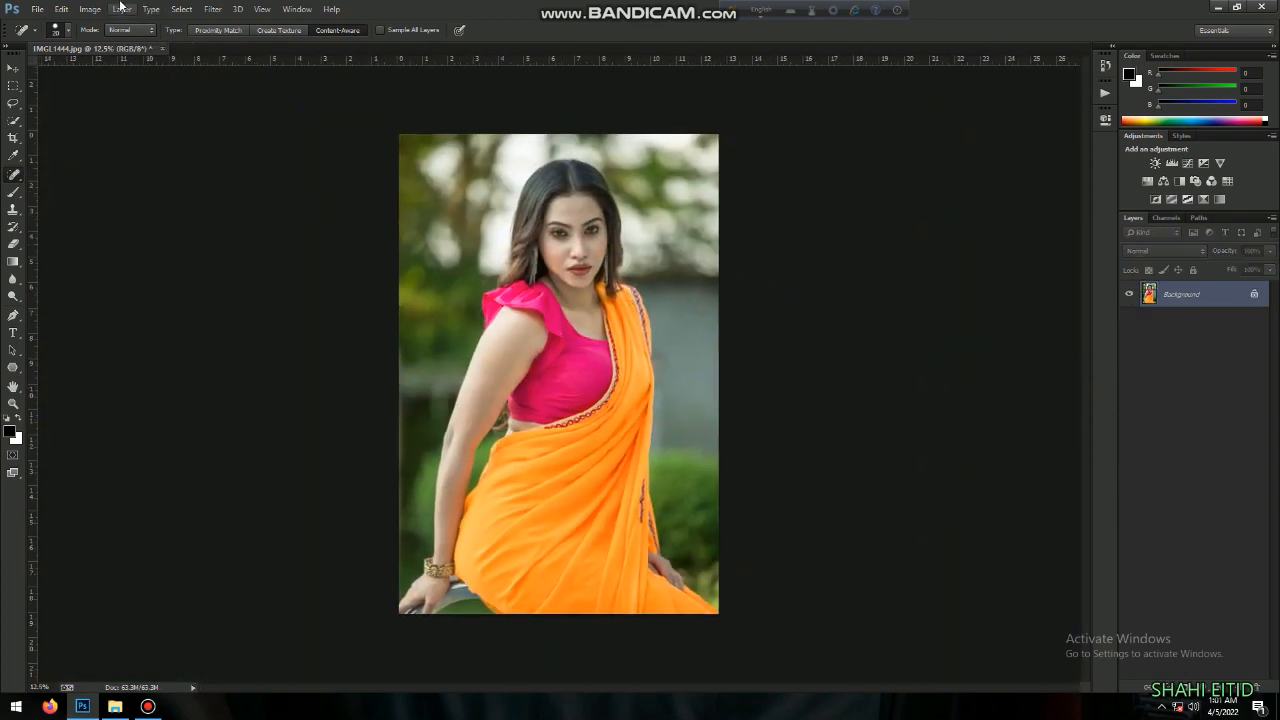
# Step: Apply a slight Curves adjustment to the whole image
pyautogui.click(90, 9)
pyautogui.moveTo(110, 37)
pyautogui.click(285, 64)
pyautogui.moveTo(904, 404); pyautogui.dragTo(900, 399)
pyautogui.press('Return')
pyautogui.moveTo(613, 204); pyautogui.dragTo(610, 300)
# Step: Smooth the skin with the Portraiture filter at Smoothing: High, with skin tones mask saturation 29 and luminance 63
pyautogui.click(212, 9)
pyautogui.click(436, 309)
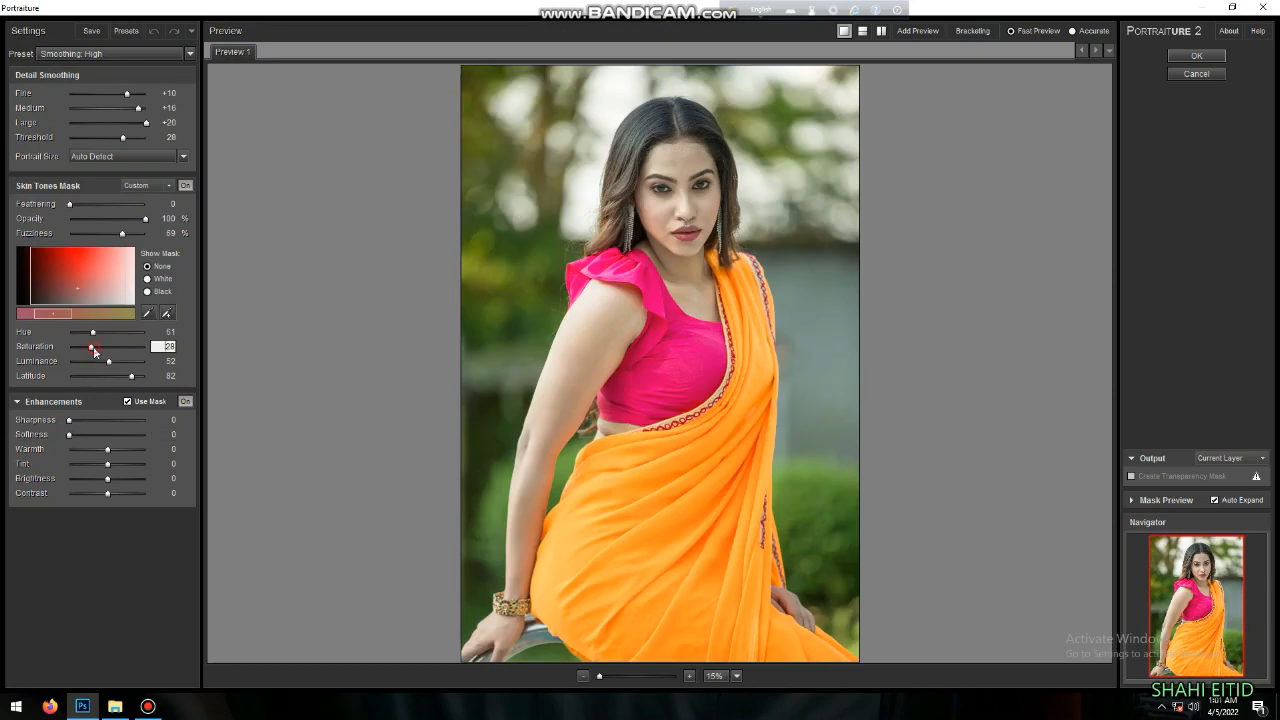
pyautogui.moveTo(109, 360); pyautogui.dragTo(118, 362)
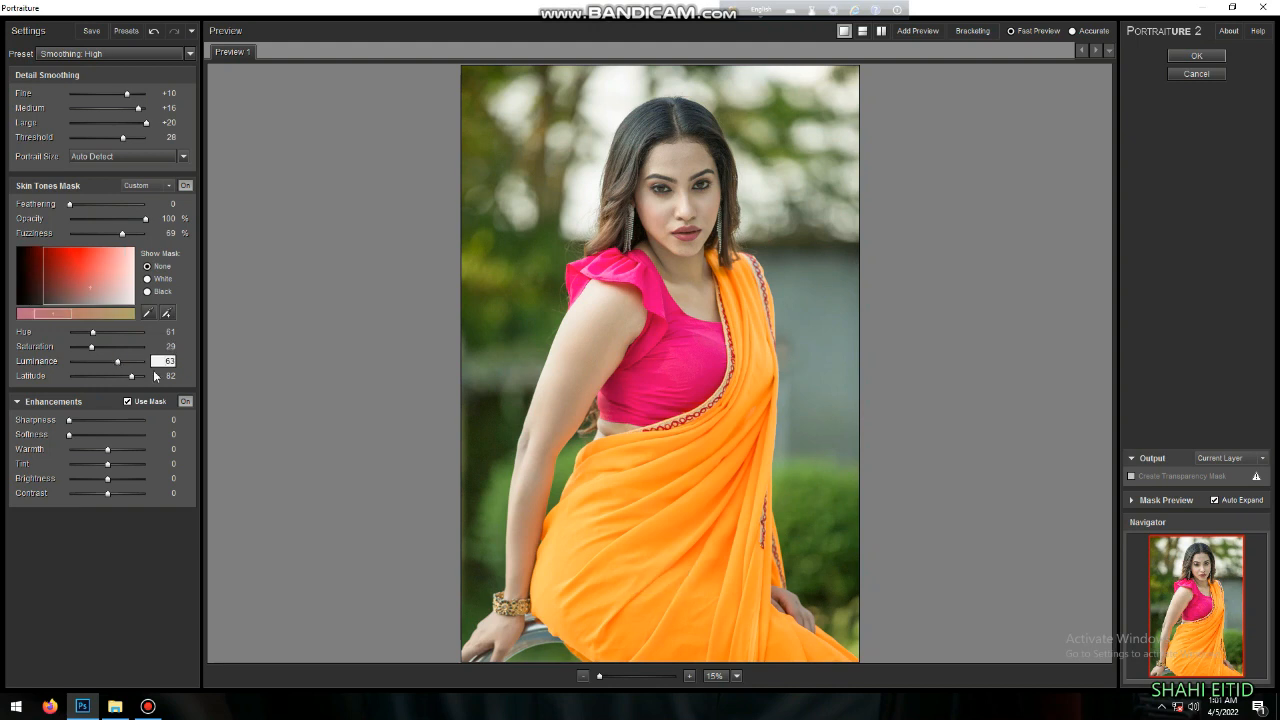
pyautogui.click(1206, 57)
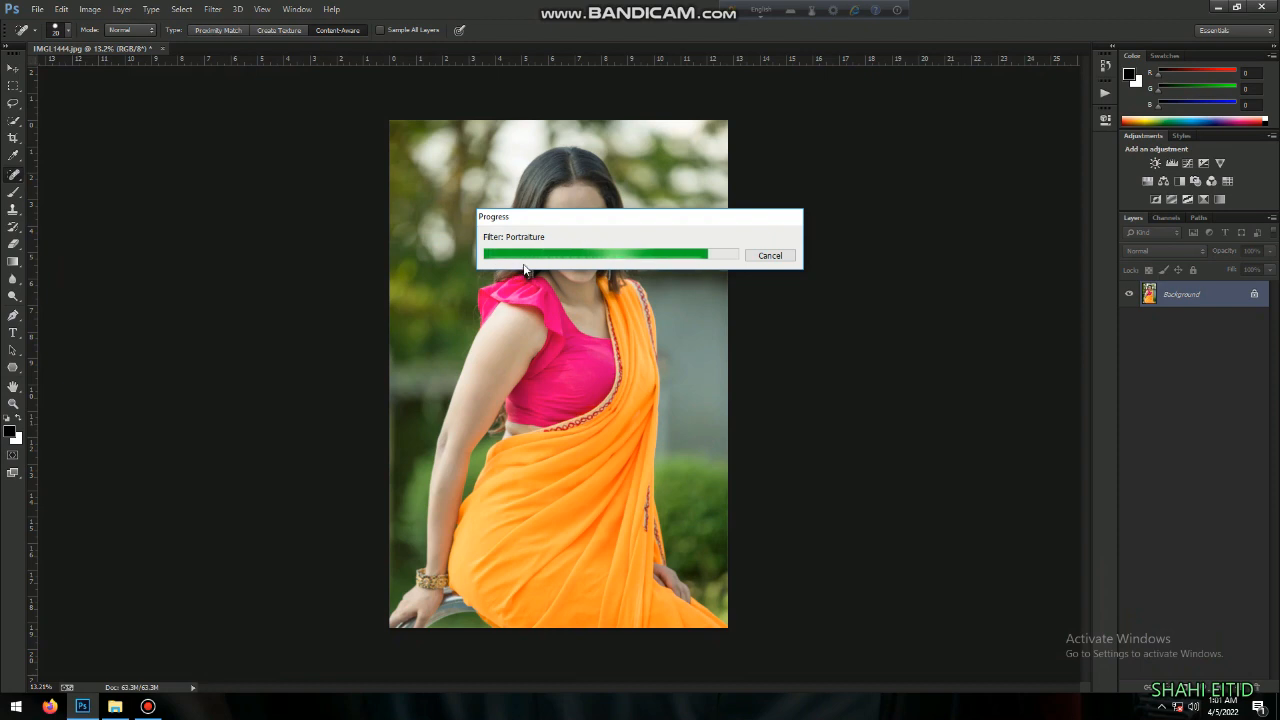
pyautogui.scroll(5, 564, 205)
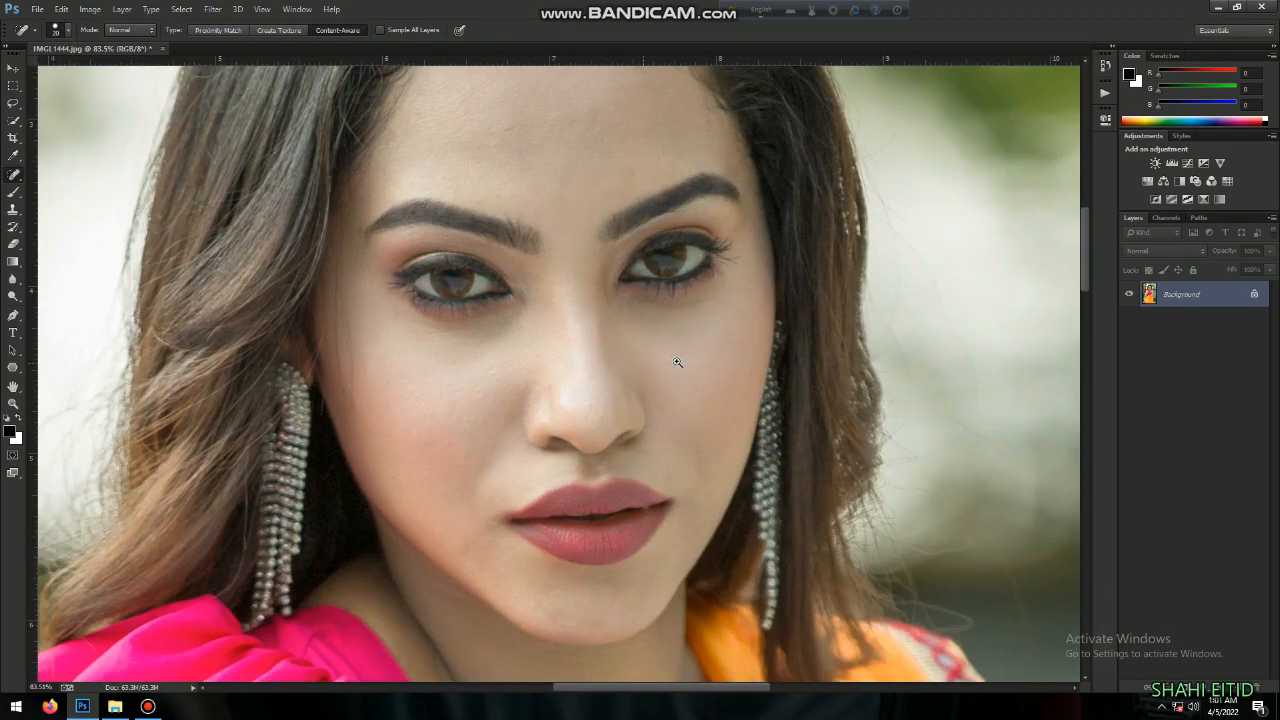
pyautogui.scroll(-5, 652, 363)
pyautogui.scroll(6, 608, 354)
# Step: Duplicate the background layer, open the copy in the Camera Raw filter and add sharpening to it
pyautogui.hotkey('ctrl', 'j')
pyautogui.click(213, 9)
pyautogui.click(261, 87)
pyautogui.scroll(7, 591, 280)
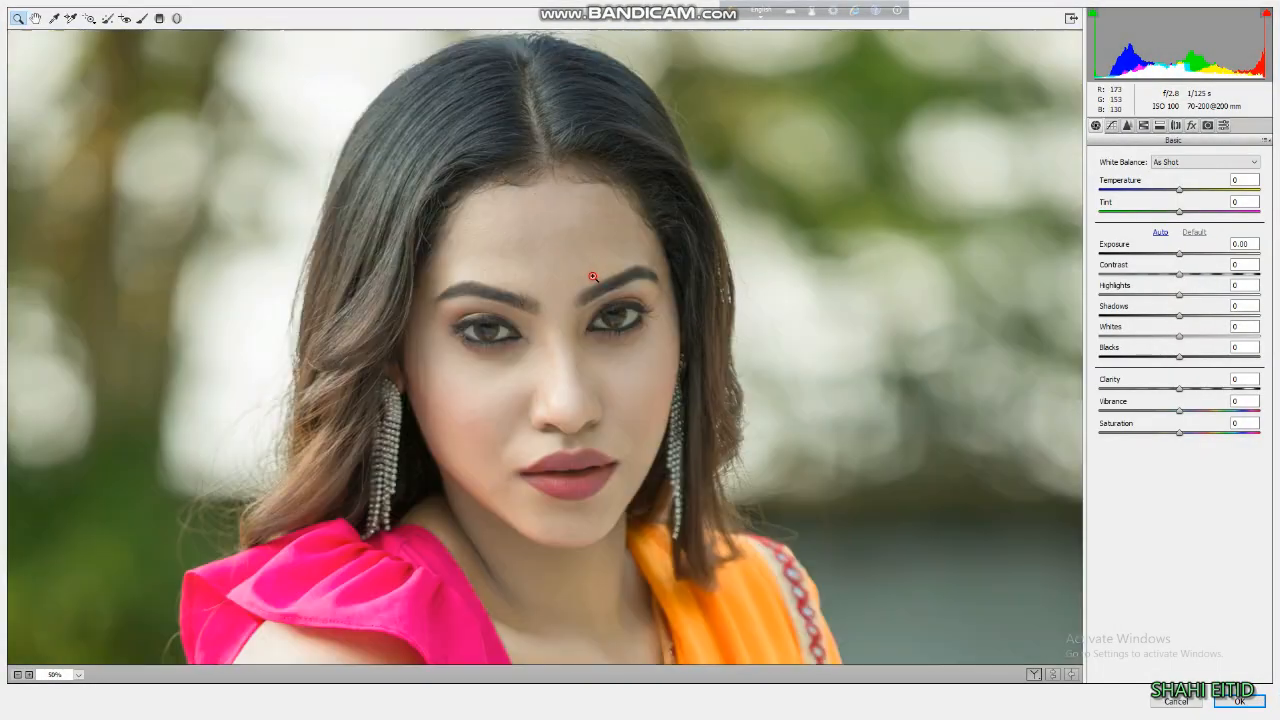
pyautogui.moveTo(511, 385); pyautogui.dragTo(513, 106)
pyautogui.click(1127, 125)
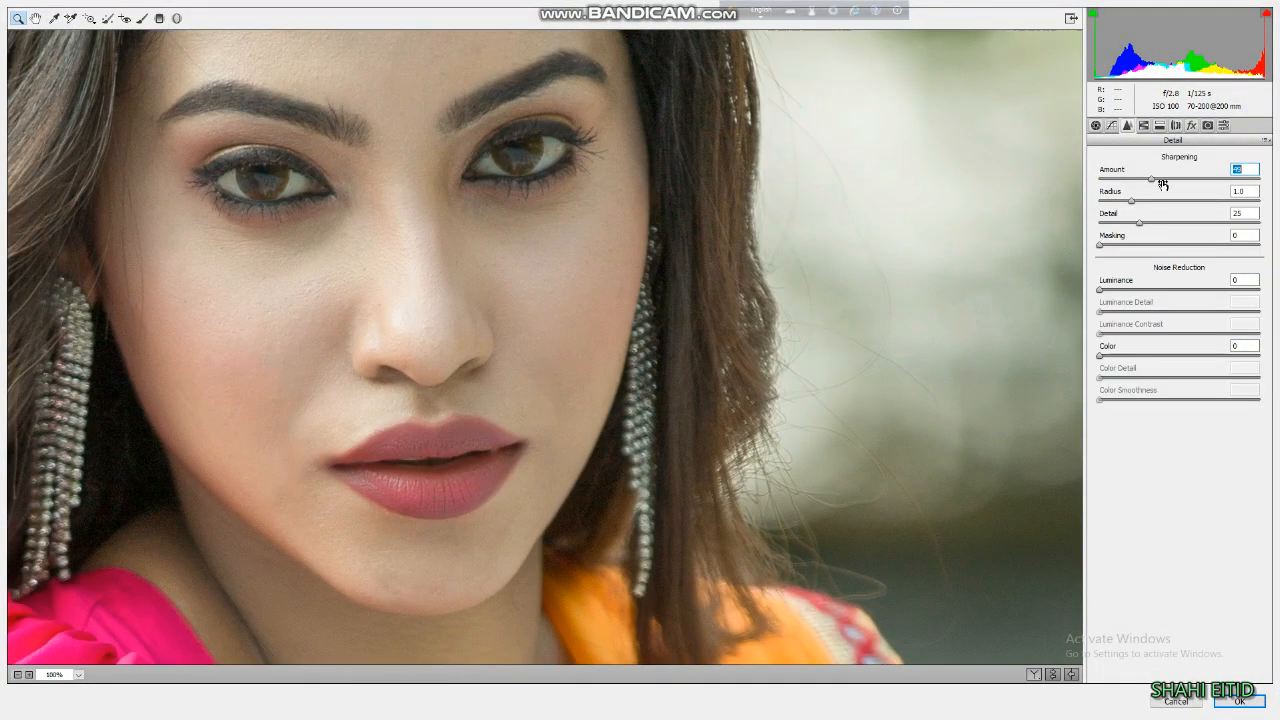
# Step: Lower the Yellows saturation to -15, apply the Camera Raw edits and compare the result using the layer's visibility
pyautogui.click(1143, 125)
pyautogui.click(1133, 176)
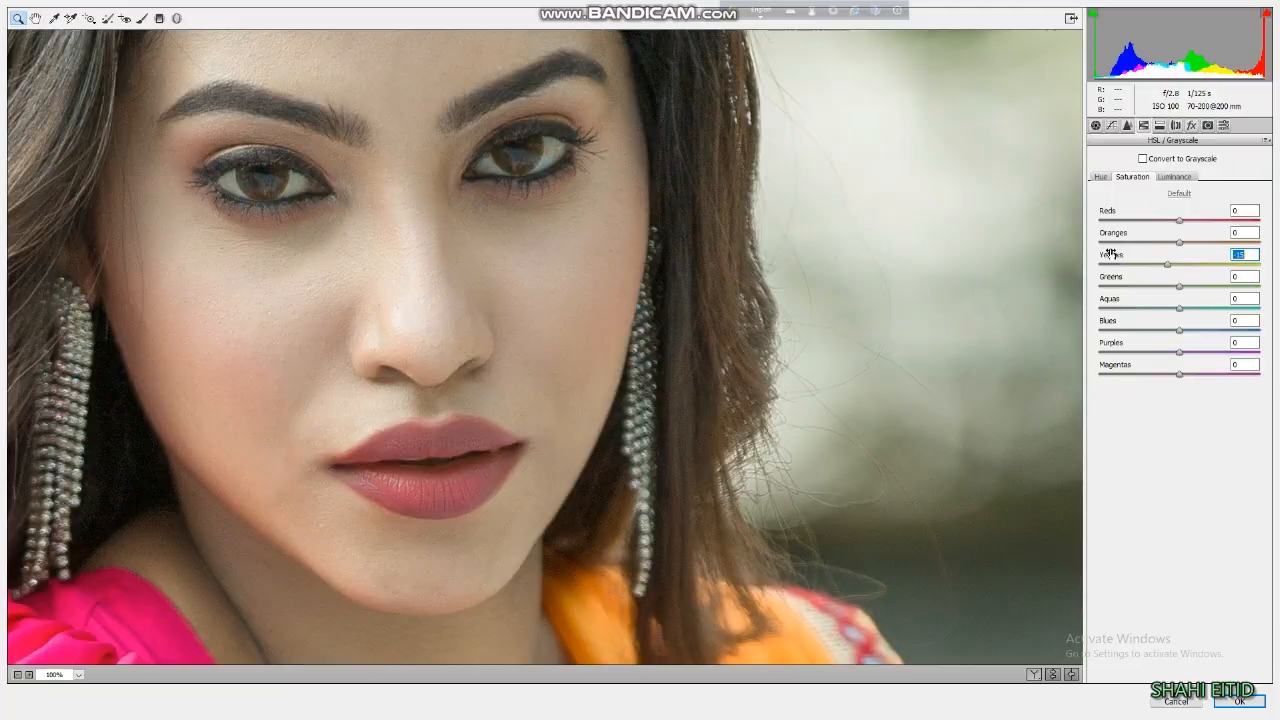
pyautogui.press('Return')
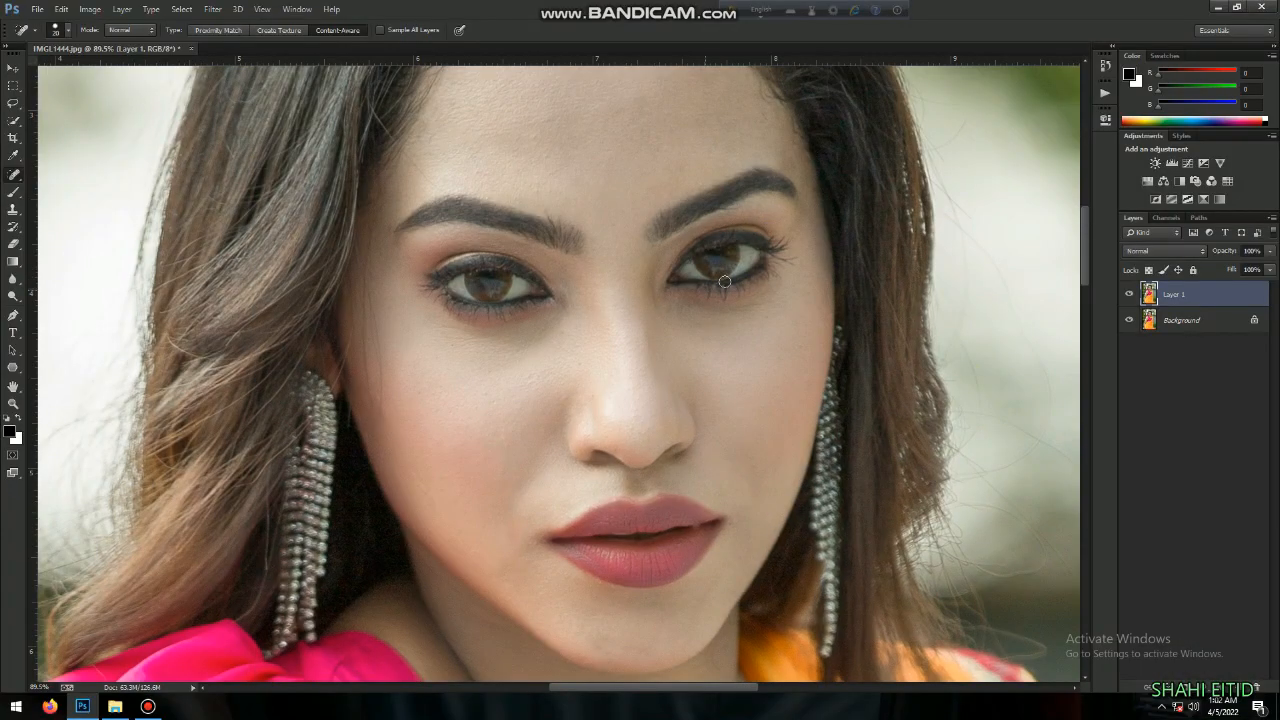
pyautogui.scroll(-10, 649, 291)
pyautogui.scroll(10, 585, 188)
pyautogui.click(1129, 295)
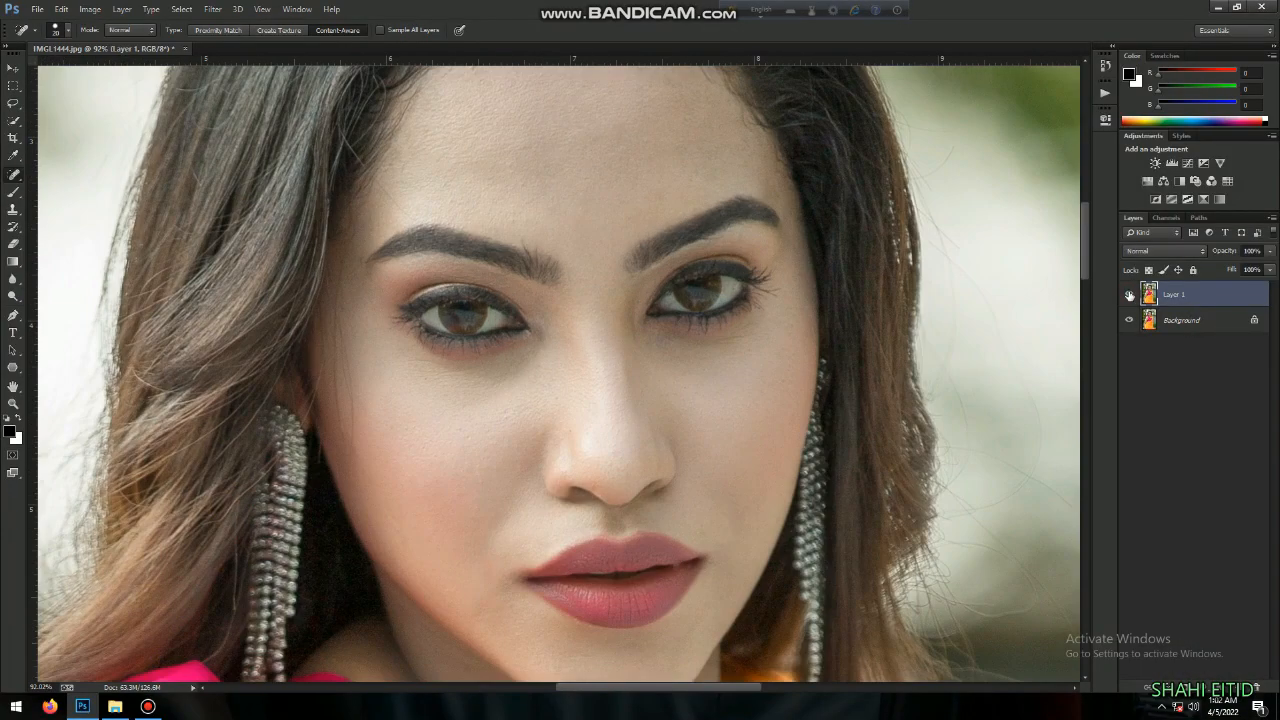
# Step: Stamp the visible layers onto a new layer and darken both eyebrows and the eye with the Burn tool at 50% exposure
pyautogui.hotkey('ctrl', 'alt', 'shift', 'e')
pyautogui.scroll(5, 660, 365)
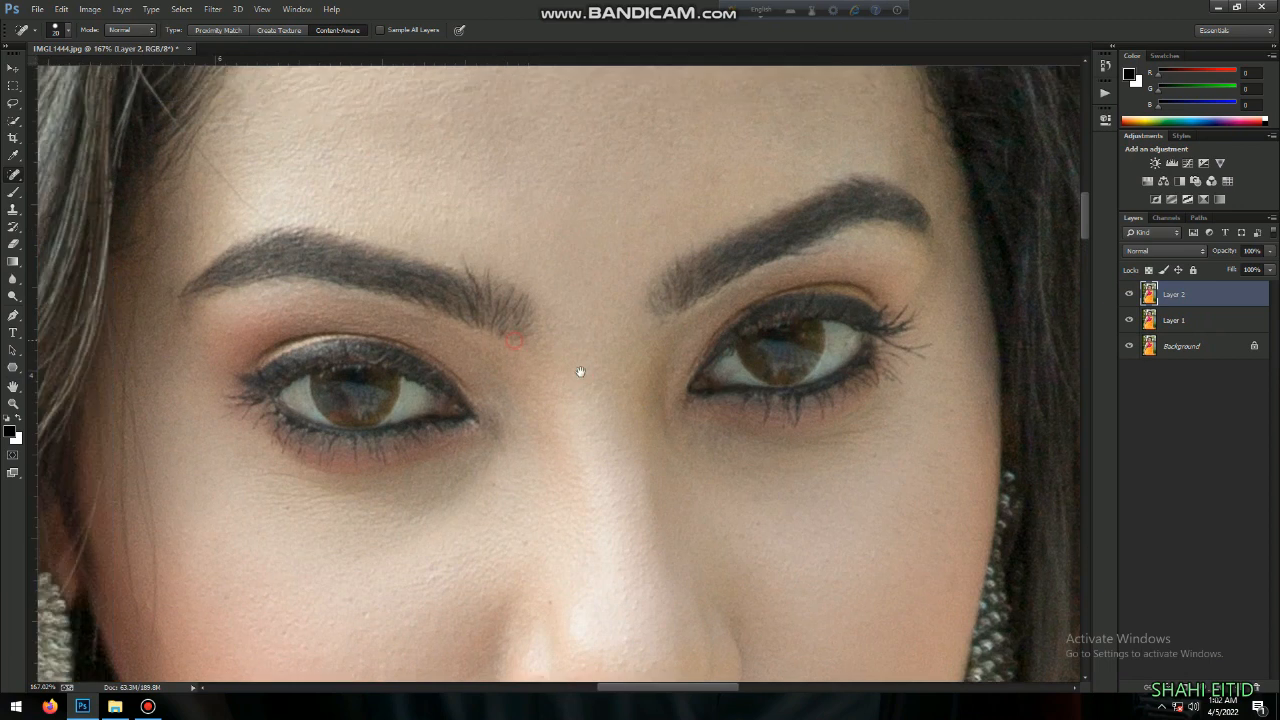
pyautogui.rightClick(13, 296)
pyautogui.click(55, 298)
pyautogui.moveTo(505, 318)
pyautogui.mouseDown()
pyautogui.moveTo(265, 252)
pyautogui.moveTo(232, 266)
pyautogui.mouseUp()
pyautogui.moveTo(665, 290)
pyautogui.mouseDown()
pyautogui.moveTo(729, 251)
pyautogui.moveTo(878, 236)
pyautogui.mouseUp()
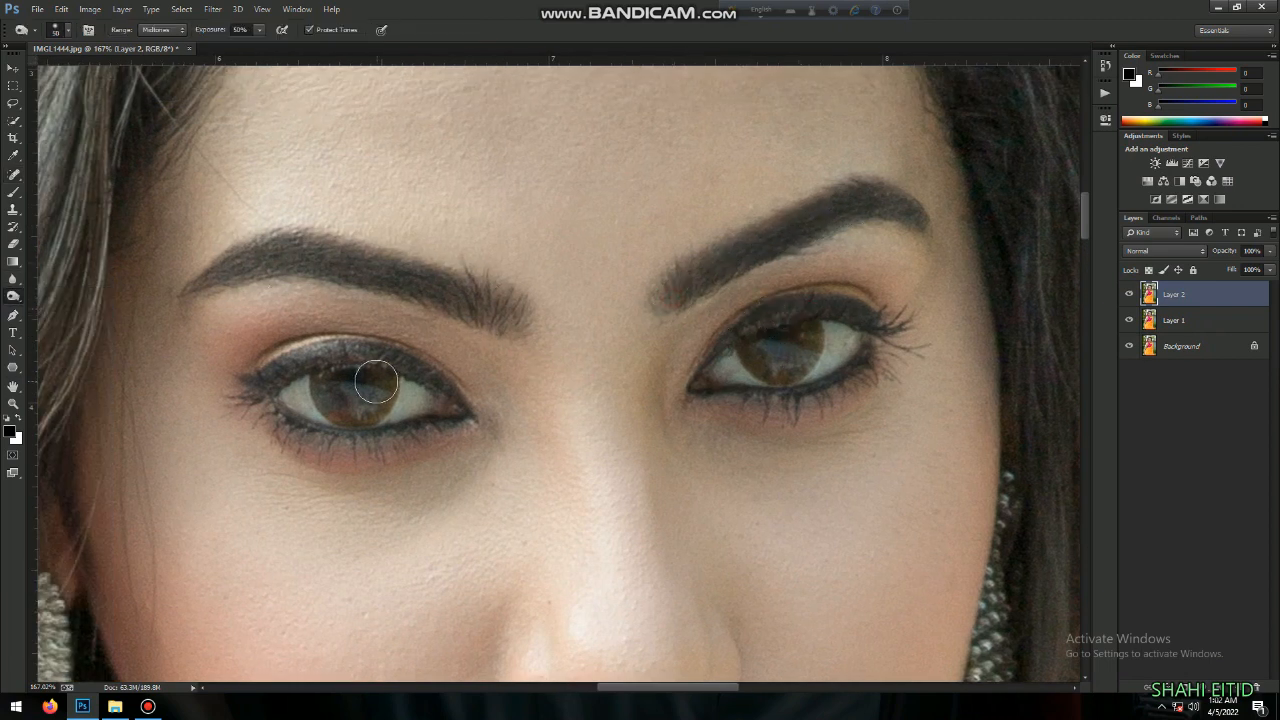
pyautogui.moveTo(376, 382)
pyautogui.mouseDown()
pyautogui.moveTo(292, 362)
pyautogui.moveTo(325, 426)
pyautogui.mouseUp()
pyautogui.hotkey('ctrl', '0')
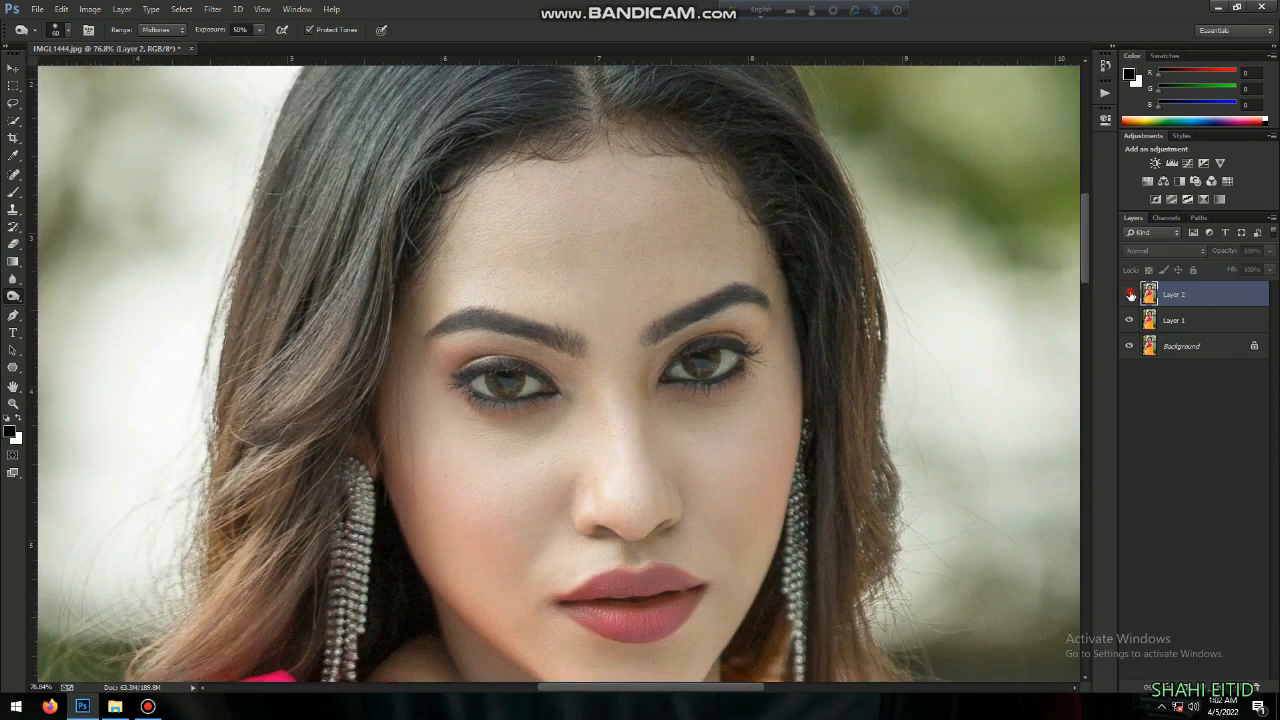
# Step: Stamp the visible layers onto another new layer and brighten both eyes with the Dodge tool at 100% exposure
pyautogui.hotkey('ctrl', 'shift', 'alt', 'e')
pyautogui.scroll(8, 636, 370)
pyautogui.rightClick(13, 297)
pyautogui.click(52, 295)
pyautogui.moveTo(395, 496); pyautogui.dragTo(405, 522)
pyautogui.press(']')
pyautogui.moveTo(595, 520)
pyautogui.mouseDown()
pyautogui.moveTo(632, 482)
pyautogui.moveTo(760, 497)
pyautogui.mouseUp()
pyautogui.moveTo(1050, 478)
pyautogui.mouseDown()
pyautogui.moveTo(800, 434)
pyautogui.moveTo(530, 445)
pyautogui.mouseUp()
pyautogui.moveTo(562, 374)
pyautogui.mouseDown()
pyautogui.moveTo(695, 393)
pyautogui.moveTo(815, 320)
pyautogui.mouseUp()
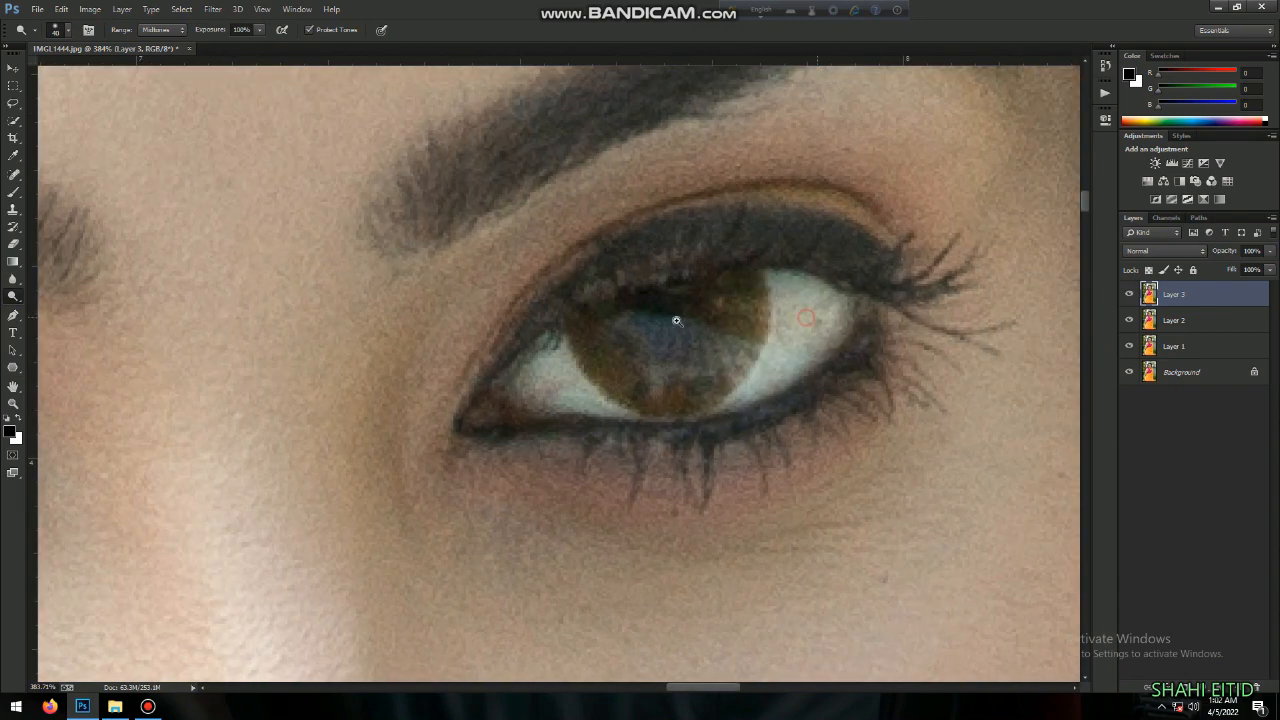
# Step: Reduce the opacity of the dodged eye layer, set its fill to 53% and check the whole photo
pyautogui.scroll(-10, 655, 365)
pyautogui.scroll(4, 655, 365)
pyautogui.scroll(3, 655, 365)
pyautogui.moveTo(1230, 270); pyautogui.dragTo(1203, 250)
pyautogui.scroll(-4, 600, 360)
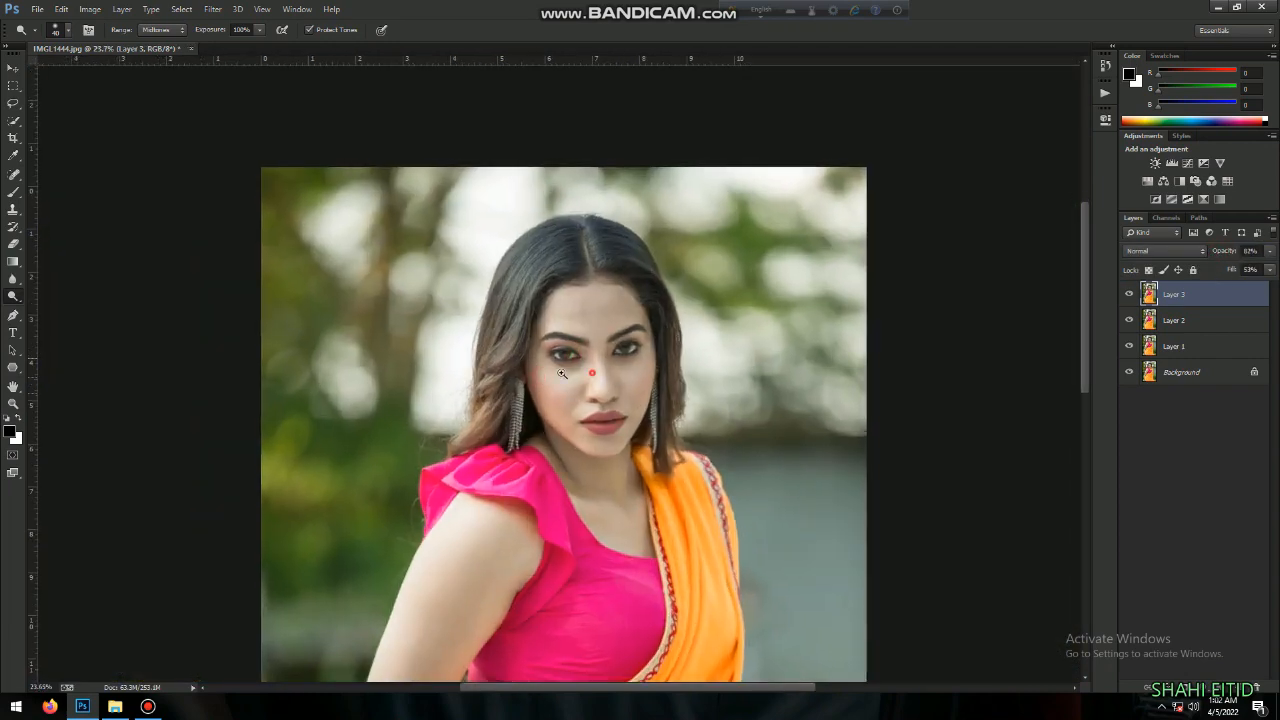
pyautogui.moveTo(560, 500); pyautogui.dragTo(556, 200)
pyautogui.scroll(3, 556, 325)
pyautogui.scroll(-5, 556, 325)
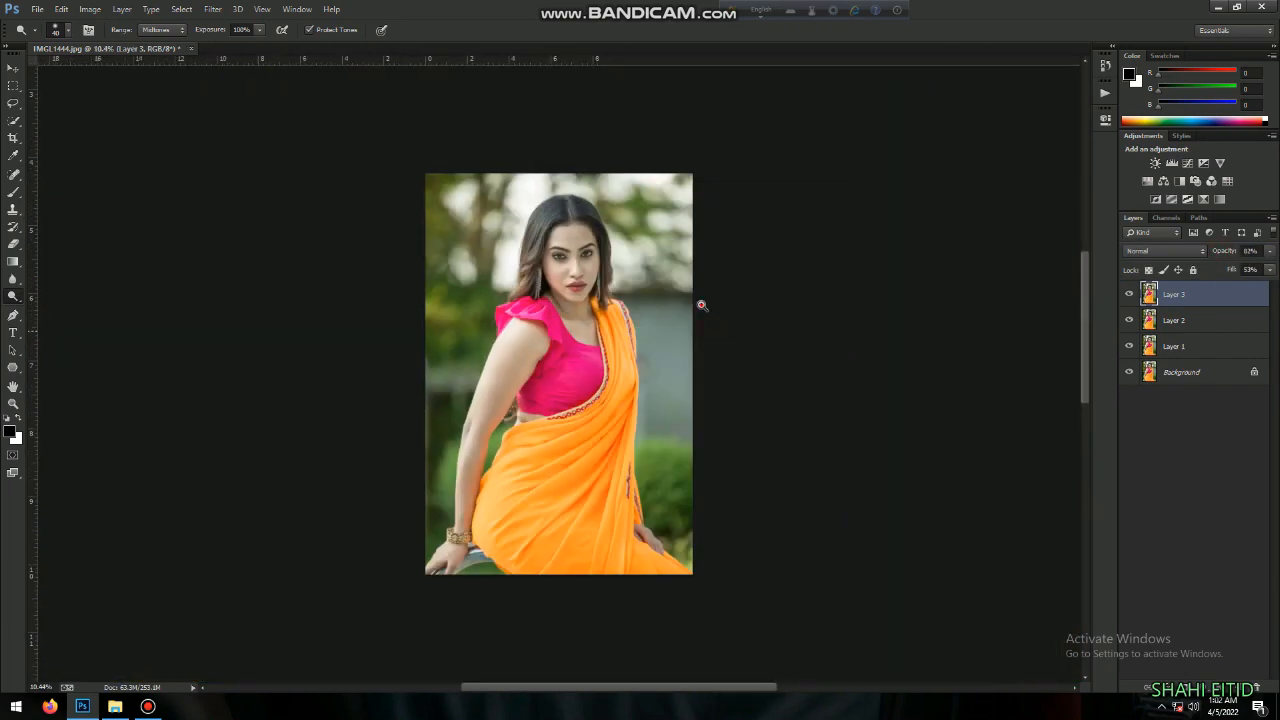
# Step: Stamp the visible layers onto a new top layer and open it in the Camera Raw filter
pyautogui.hotkey('ctrl', 'alt', 'shift', 'e')
pyautogui.scroll(8, 530, 237)
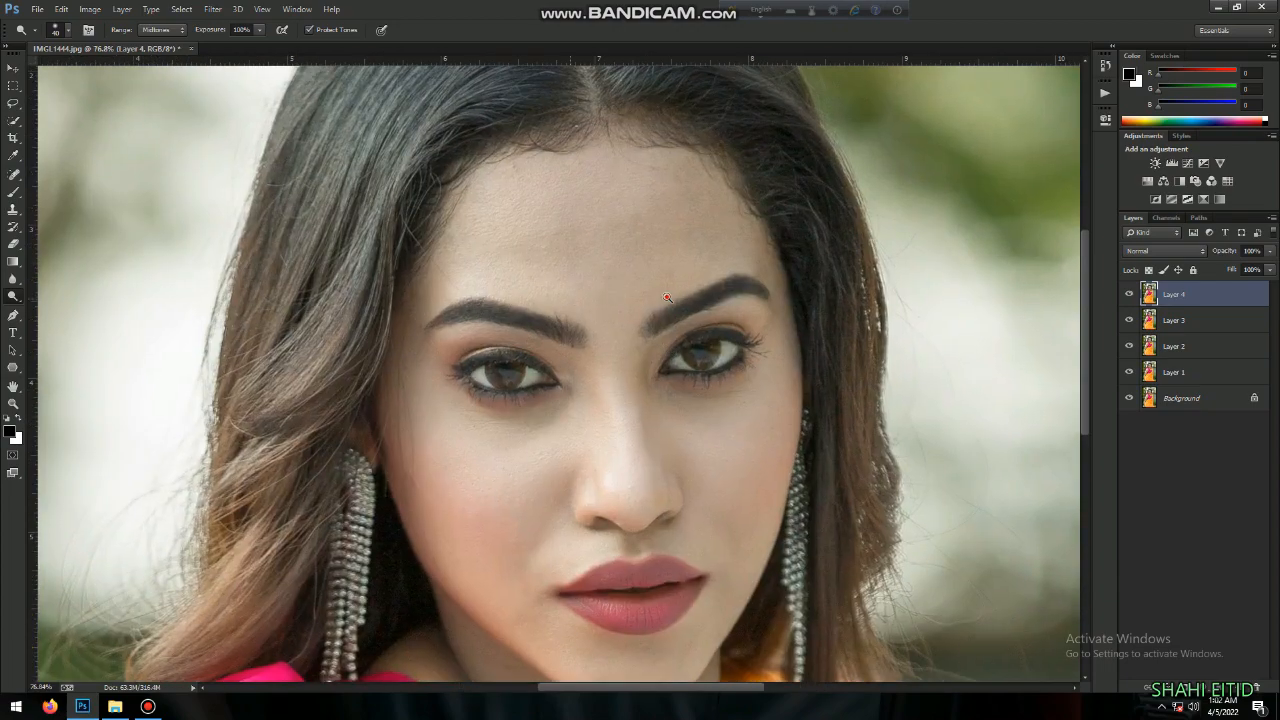
pyautogui.scroll(-9, 471, 271)
pyautogui.click(212, 9)
pyautogui.click(246, 86)
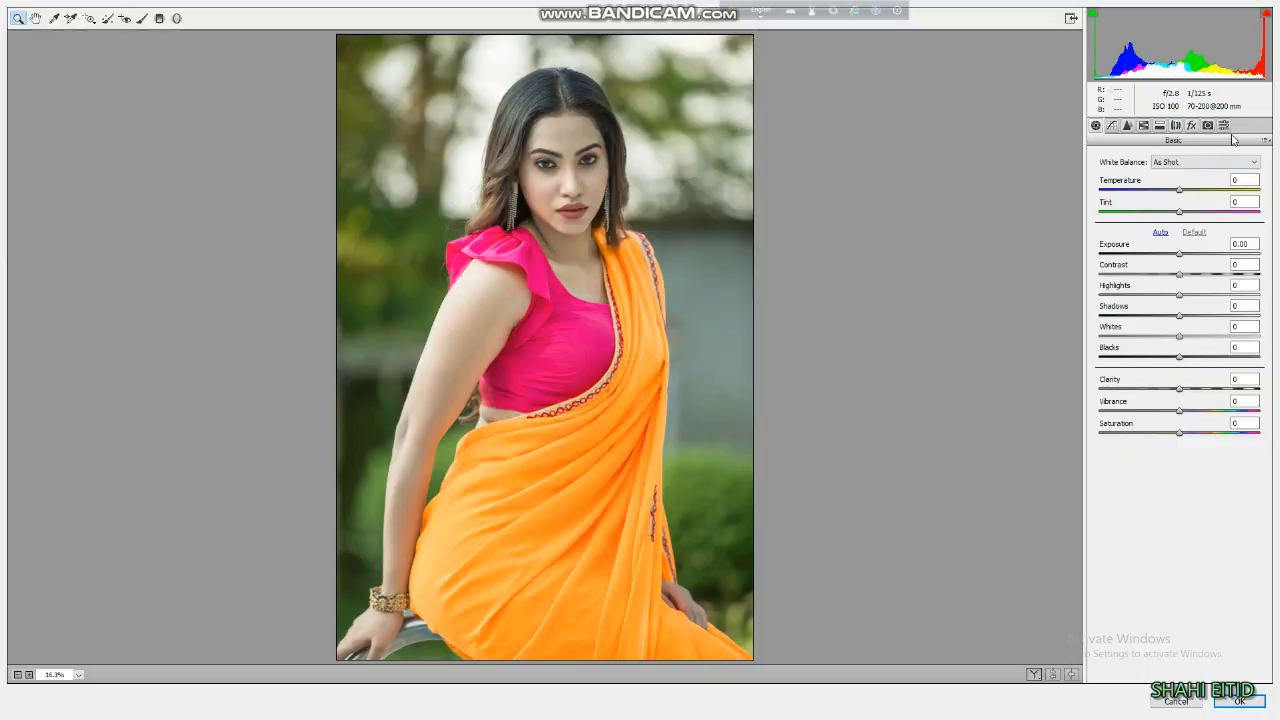
# Step: Load the saved Camera Raw settings file that turns the green background dark and grey
pyautogui.click(1265, 140)
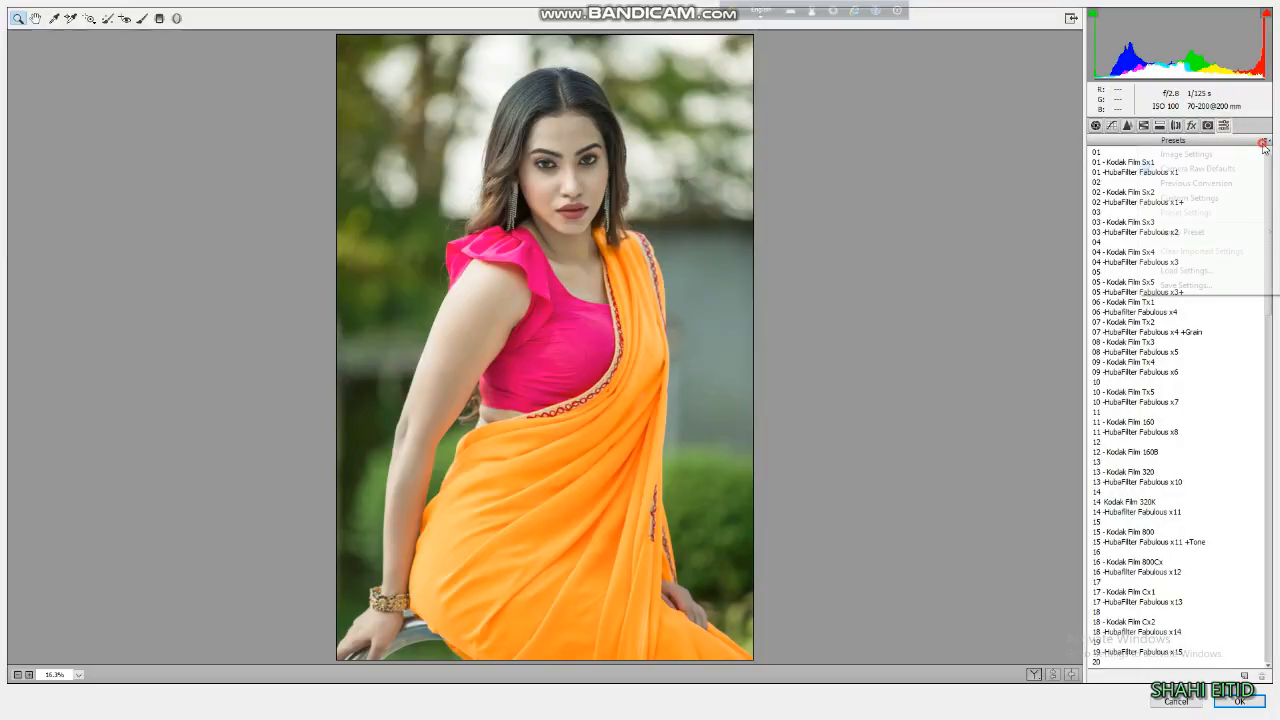
pyautogui.click(1186, 266)
pyautogui.click(170, 108)
pyautogui.doubleClick(170, 108)
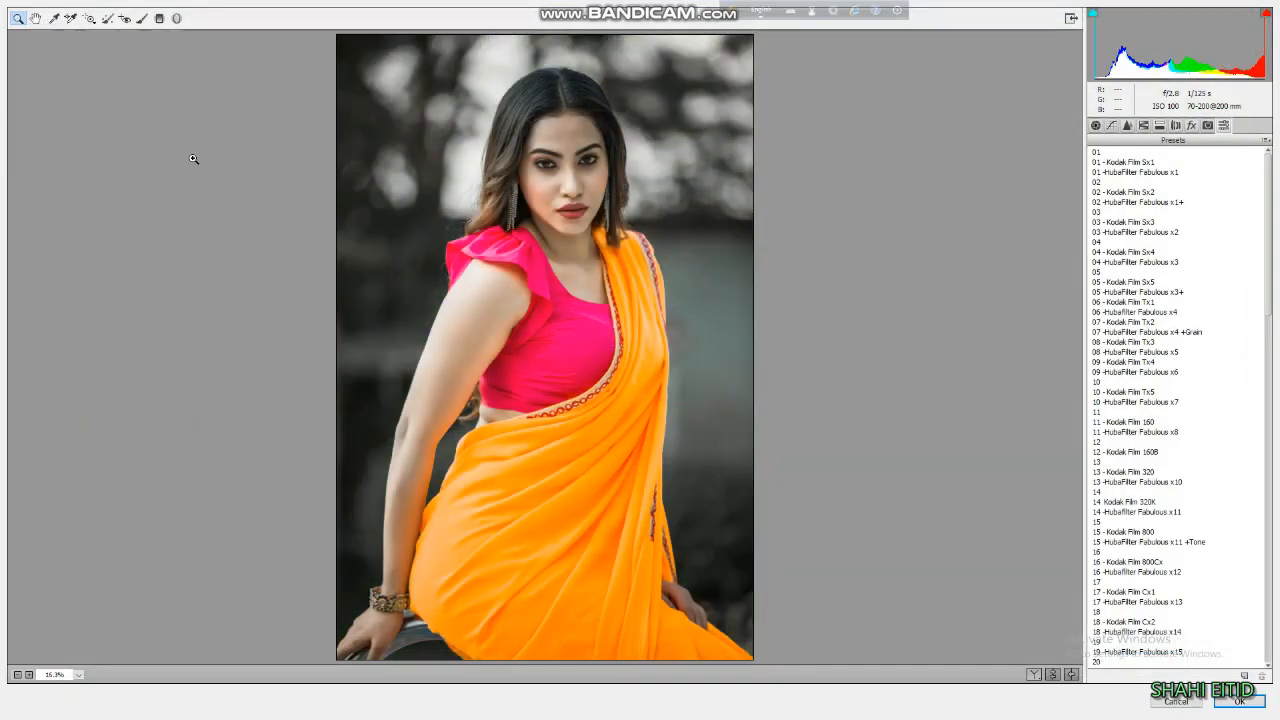
# Step: Set Highlights to -72, inspect the face closely and finish the Camera Raw edits
pyautogui.click(563, 184)
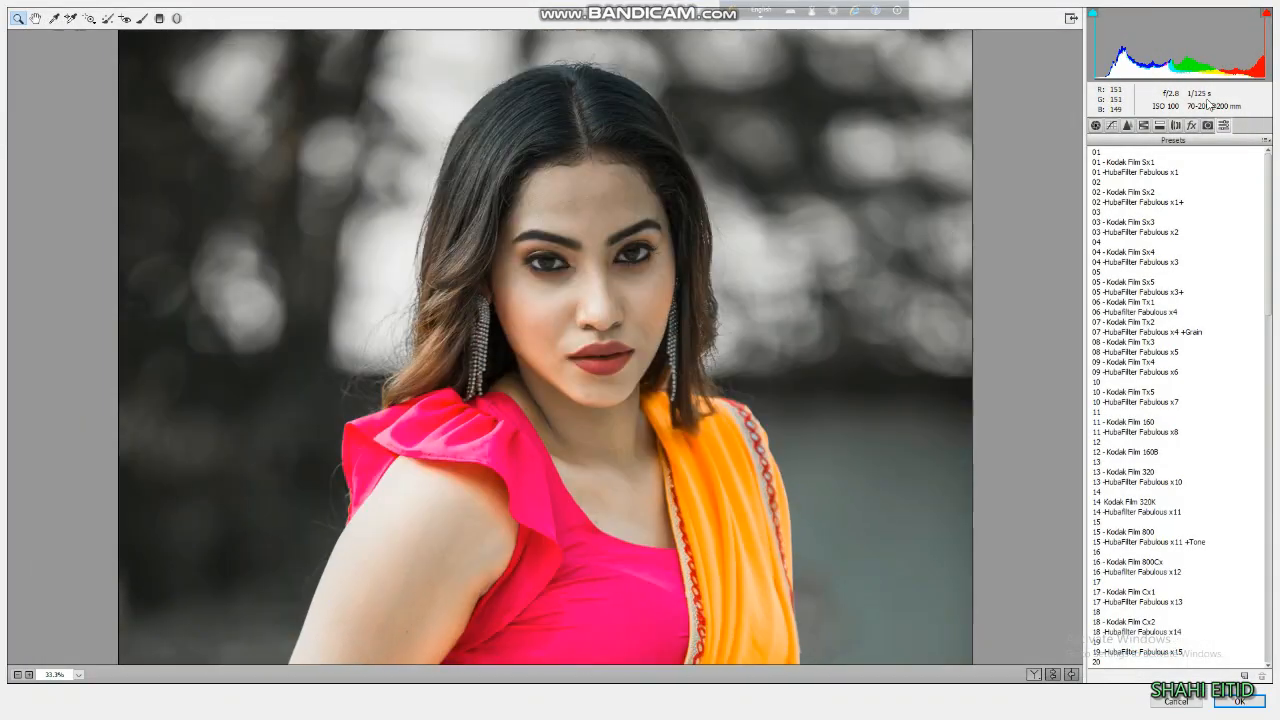
pyautogui.click(1127, 125)
pyautogui.click(1095, 125)
pyautogui.hotkey('ctrl', '-')
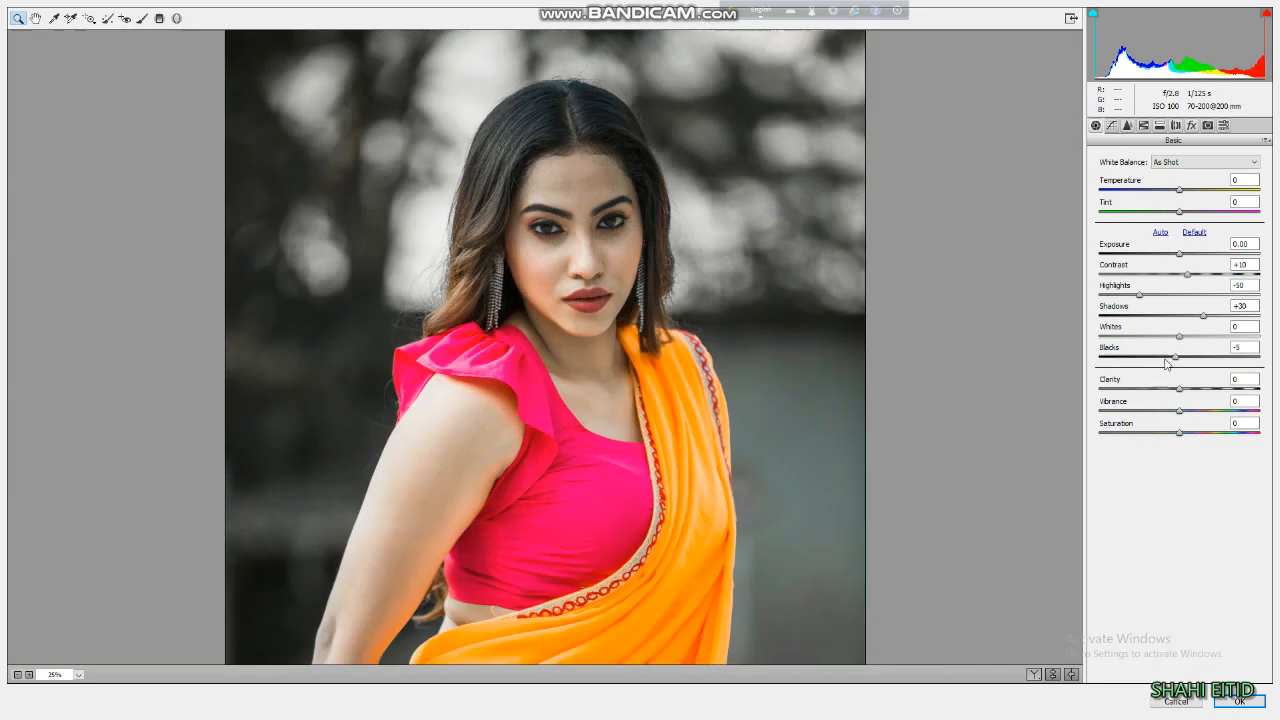
pyautogui.moveTo(1160, 291); pyautogui.dragTo(1131, 289)
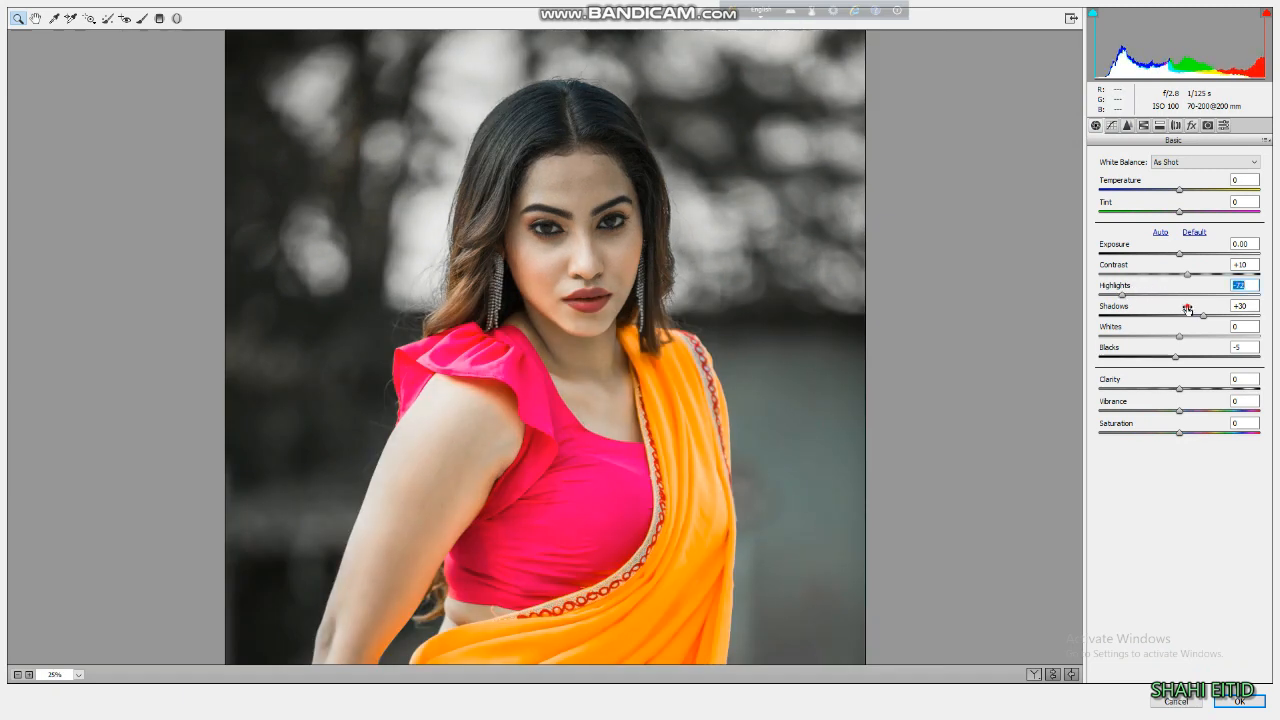
pyautogui.keyDown('alt'); pyautogui.click(618, 285); pyautogui.keyUp('alt')
pyautogui.click(606, 294)
pyautogui.click(606, 292)
pyautogui.click(600, 205)
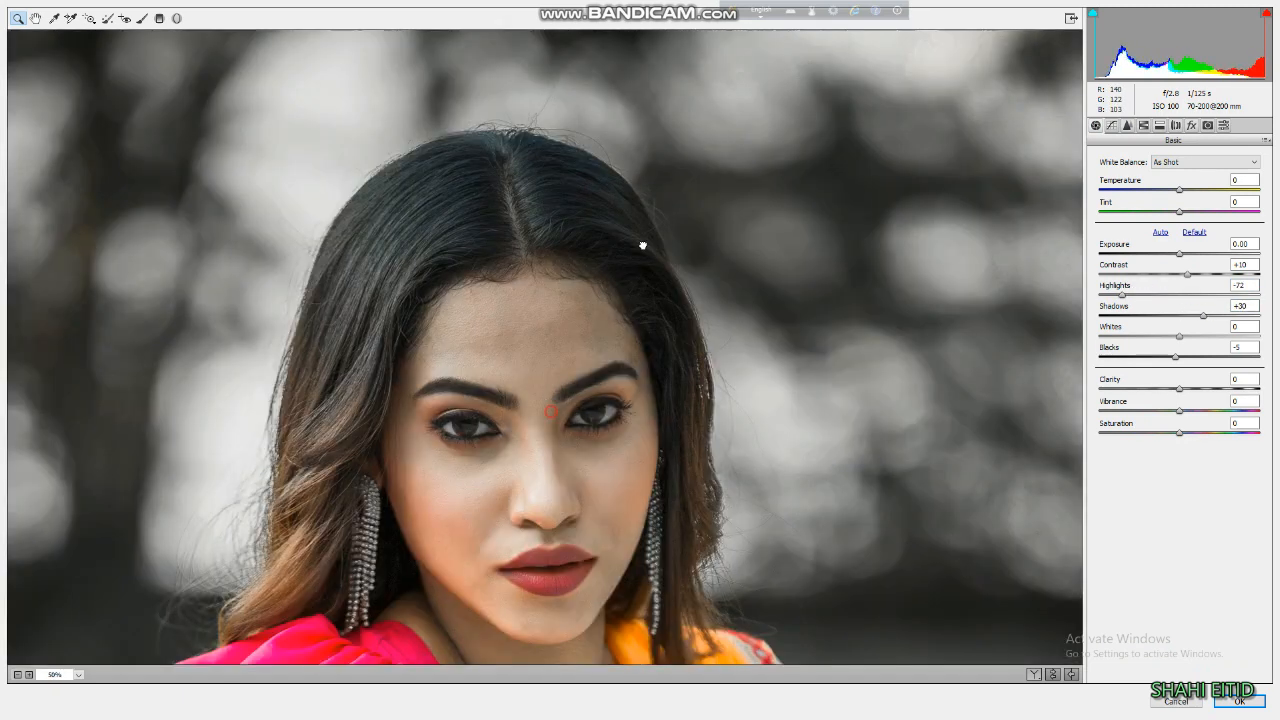
pyautogui.moveTo(550, 411); pyautogui.dragTo(617, 288)
pyautogui.click(616, 288)
pyautogui.click(1143, 125)
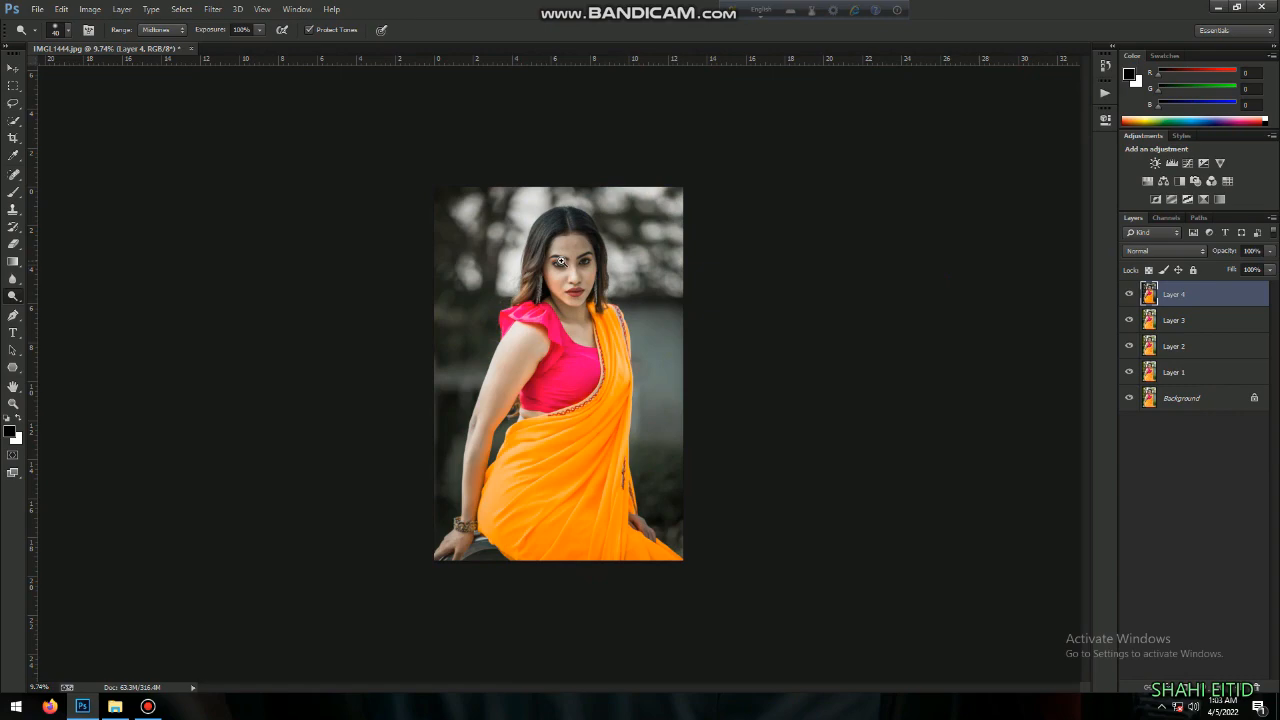
# Step: Compare the photo with and without Layer 4, and merge all visible layers into the background
pyautogui.scroll(5, 561, 262)
pyautogui.scroll(-5, 561, 262)
pyautogui.click(1129, 293)
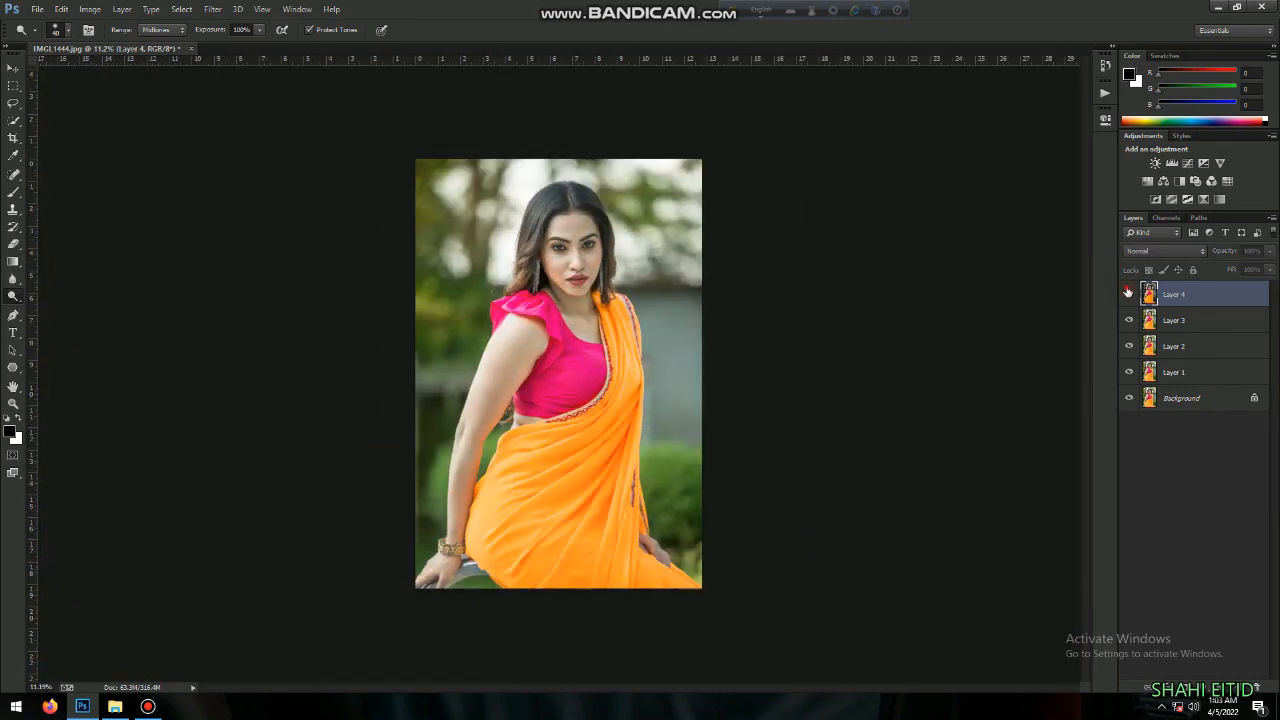
pyautogui.click(1128, 291)
pyautogui.scroll(6, 561, 268)
pyautogui.scroll(-4, 640, 268)
pyautogui.hotkey('ctrl', 'shift', 'e')
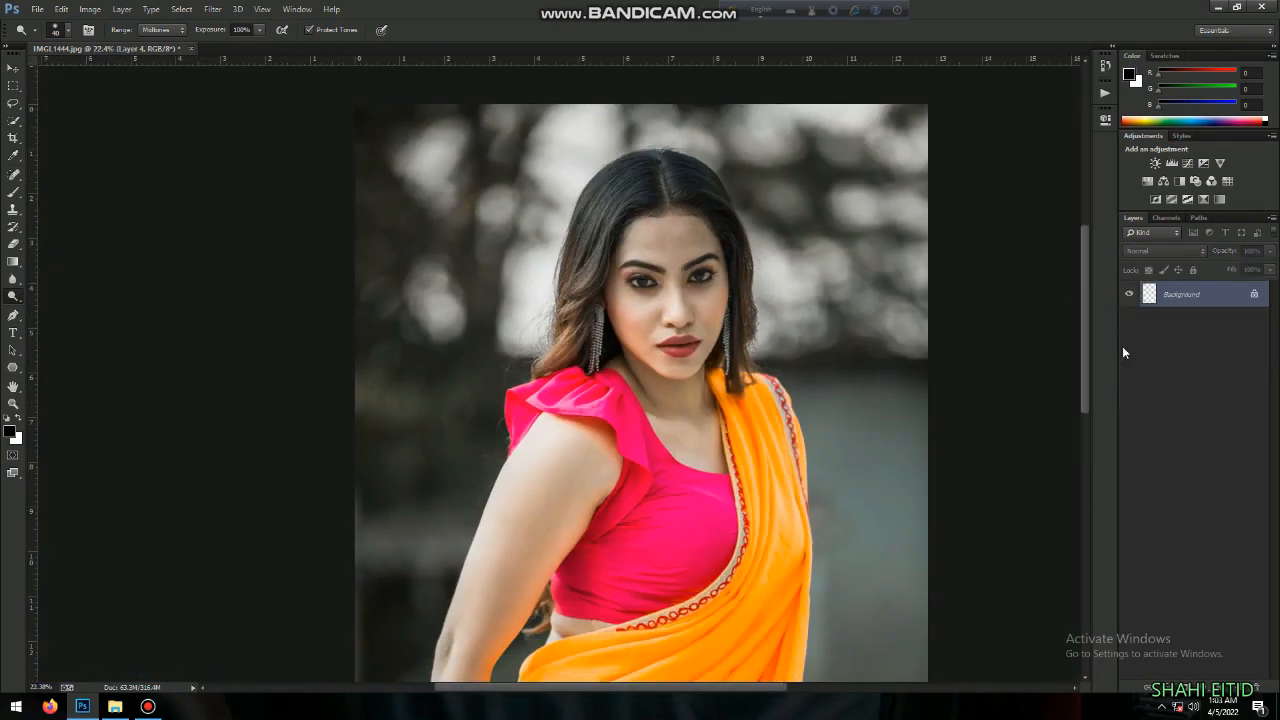
# Step: Run the skin action from the Skin Retouch set on the merged portrait
pyautogui.scroll(-6, 736, 340)
pyautogui.scroll(10, 636, 200)
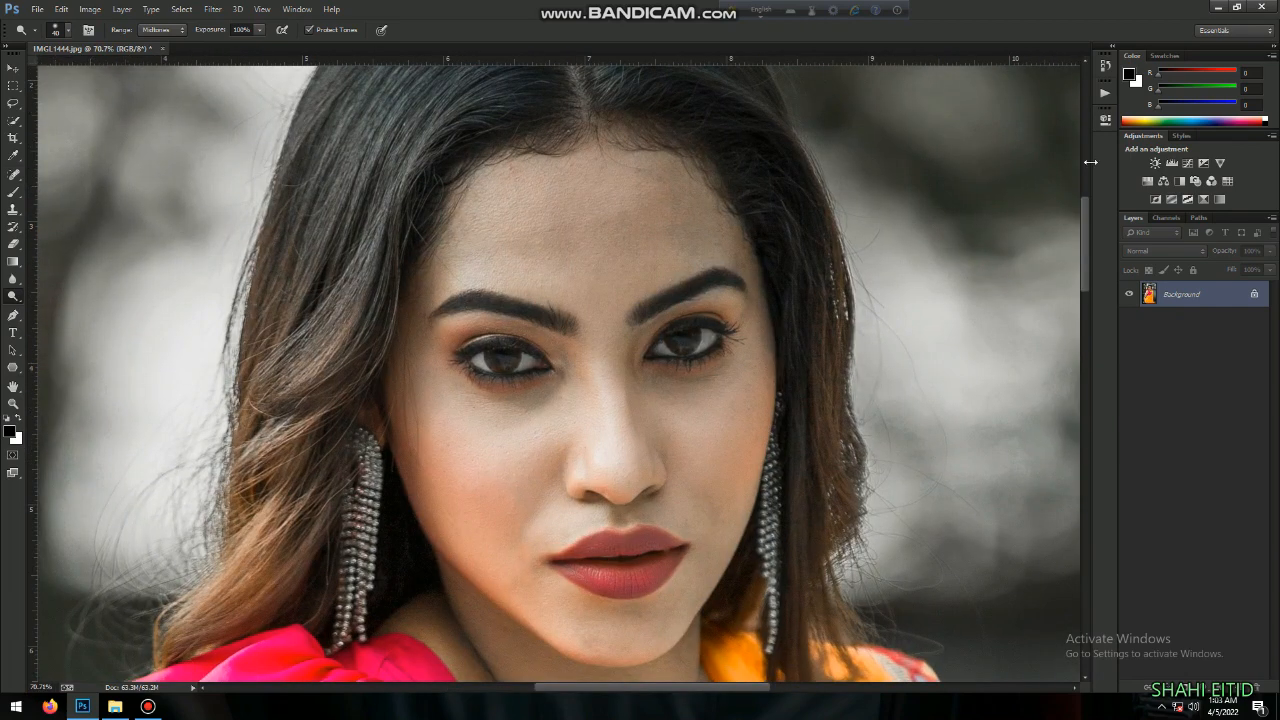
pyautogui.scroll(-1, 798, 298)
pyautogui.click(1105, 92)
pyautogui.click(1004, 149)
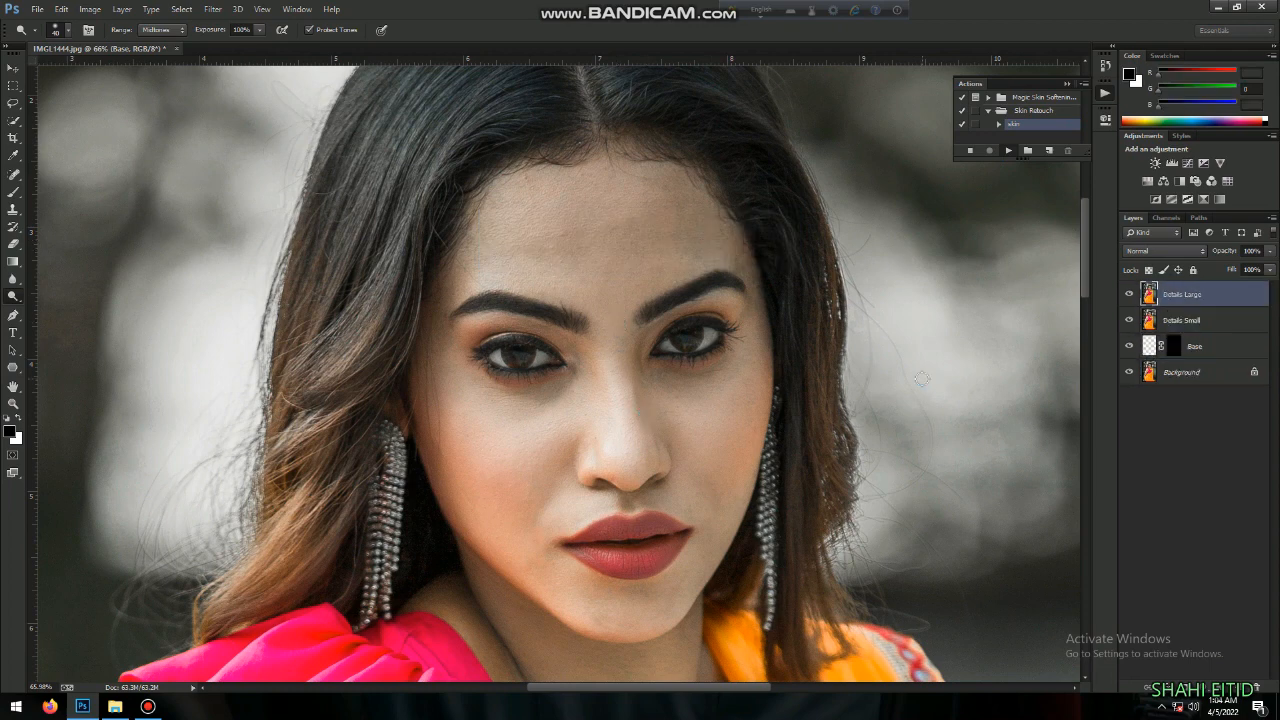
# Step: Paint white on the Base layer's mask over the forehead to smooth its skin
pyautogui.moveTo(666, 368); pyautogui.dragTo(734, 299)
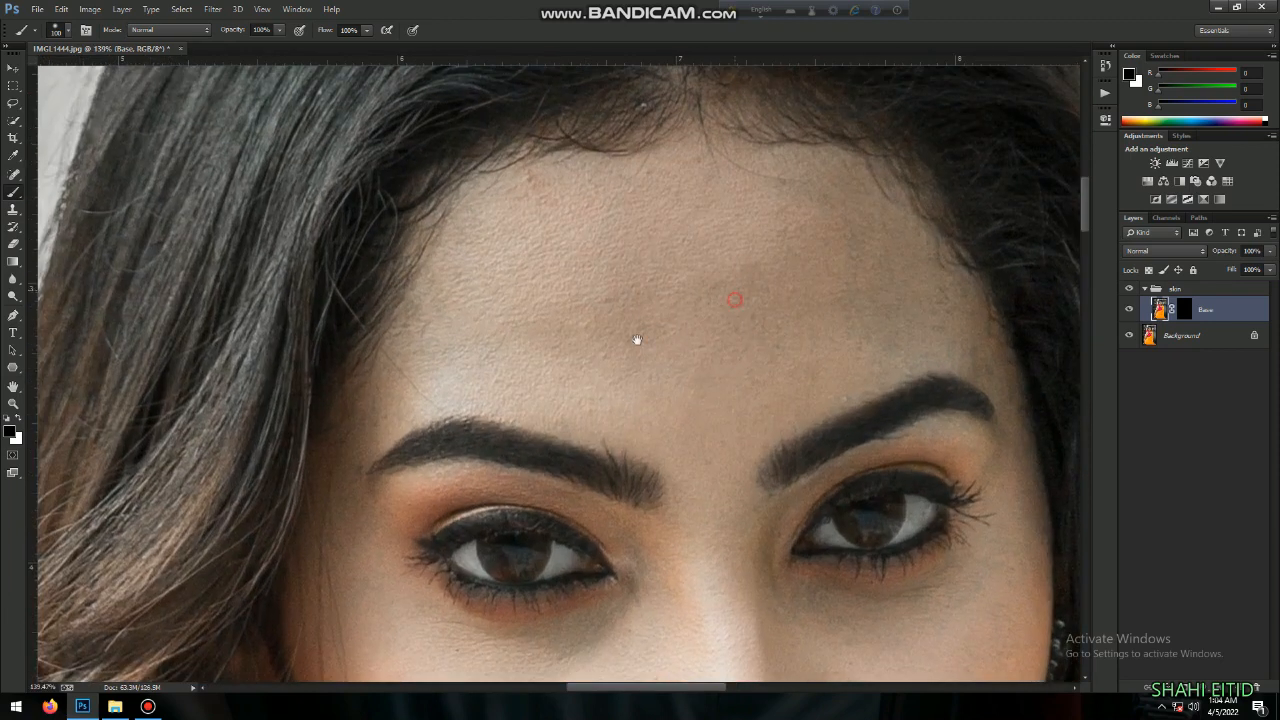
pyautogui.moveTo(652, 333); pyautogui.dragTo(631, 329)
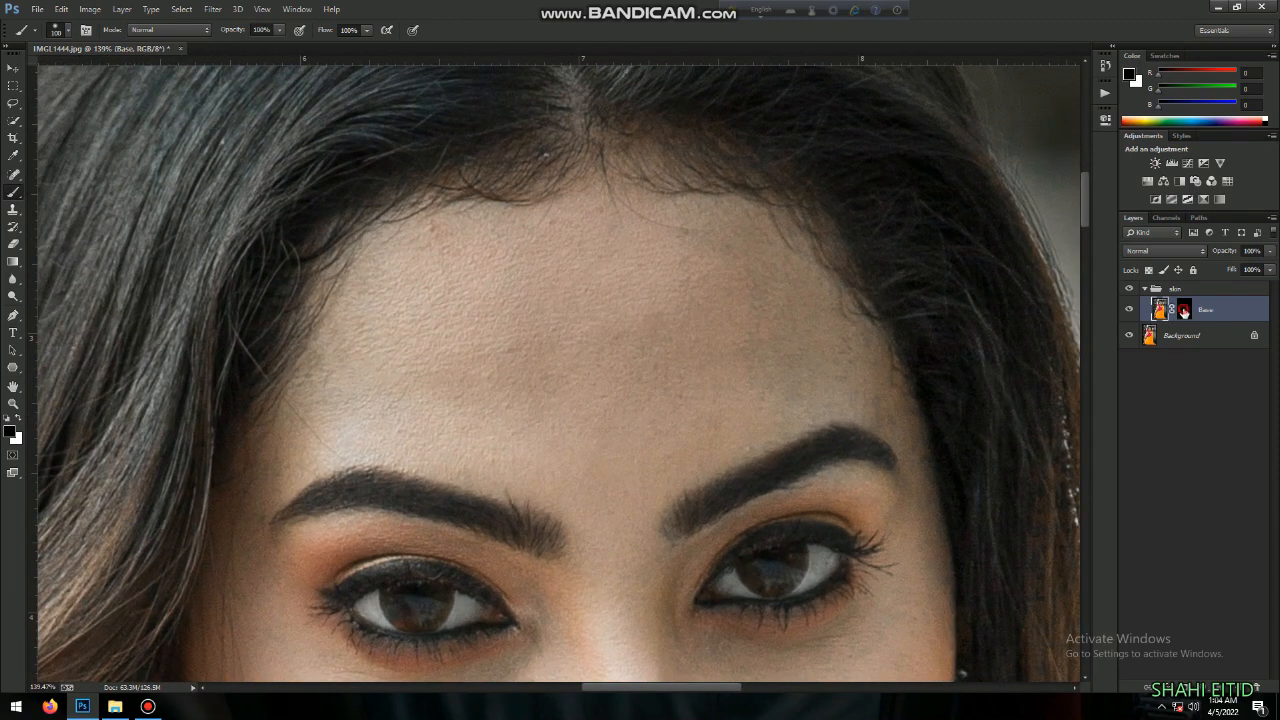
pyautogui.click(1184, 311)
pyautogui.press('x')
pyautogui.moveTo(430, 414); pyautogui.dragTo(485, 415)
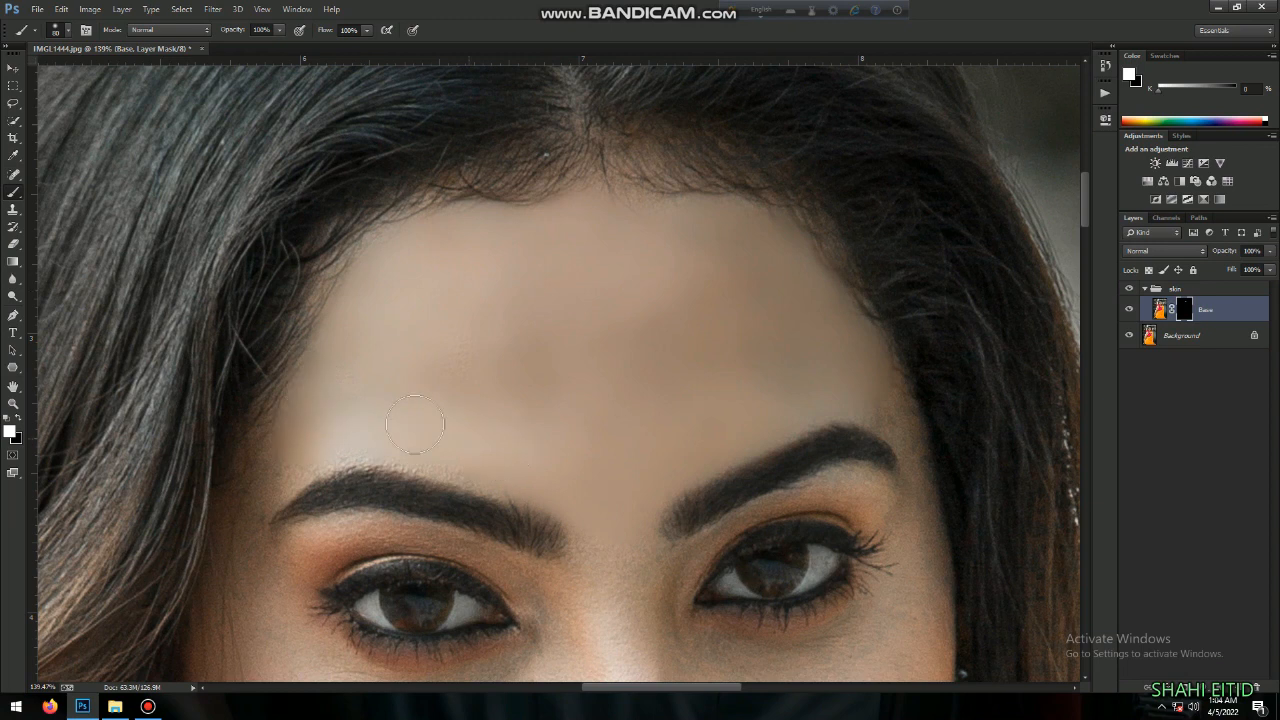
pyautogui.moveTo(417, 410); pyautogui.dragTo(653, 212)
# Step: Smooth the cheek beside the long hair by painting white on the Base mask with an enlarged brush
pyautogui.moveTo(506, 516); pyautogui.dragTo(464, 266)
pyautogui.press(']')
pyautogui.press(']')
pyautogui.press(']')
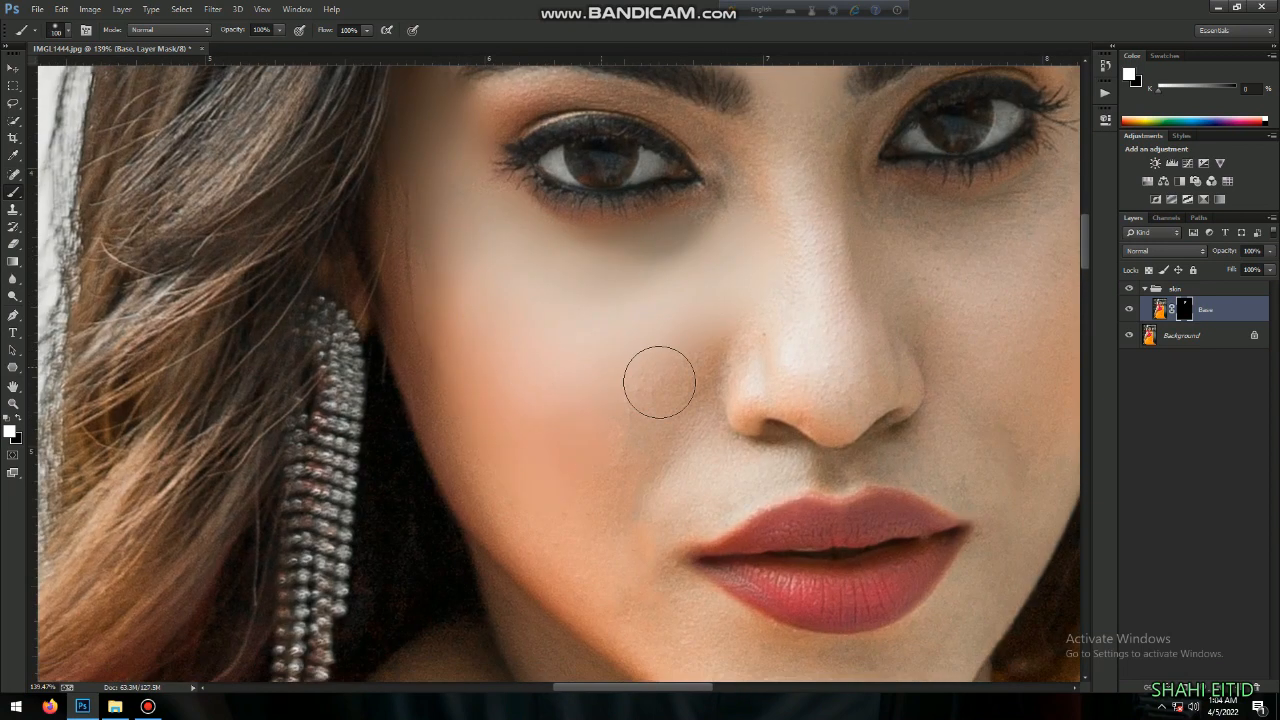
# Step: Paint the smoothing onto the jaw, chin and opposite cheek through the Base mask
pyautogui.moveTo(634, 563); pyautogui.dragTo(427, 210)
pyautogui.press(']')
pyautogui.moveTo(437, 254); pyautogui.dragTo(611, 334)
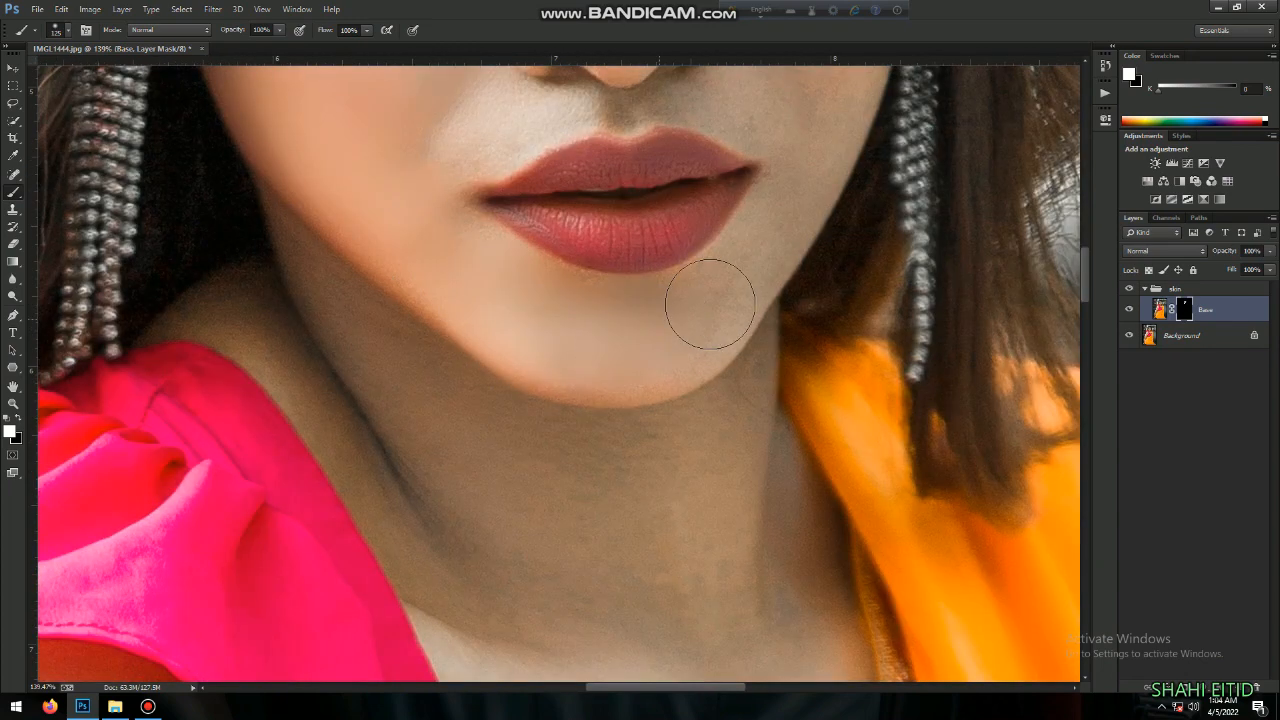
pyautogui.moveTo(643, 421); pyautogui.dragTo(564, 571)
pyautogui.press('[')
pyautogui.moveTo(762, 180); pyautogui.dragTo(729, 415)
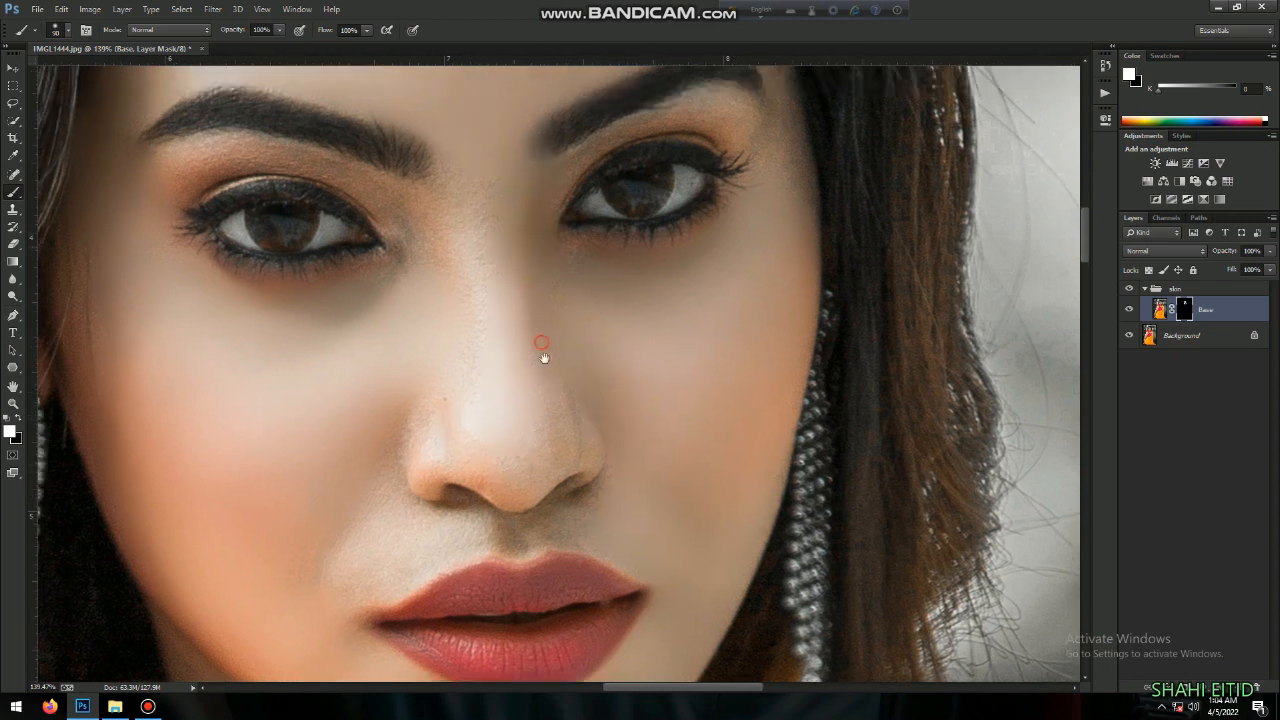
# Step: Smooth the nose and the skin above the upper lip with a smaller brush on the Base mask
pyautogui.moveTo(543, 349); pyautogui.dragTo(536, 493)
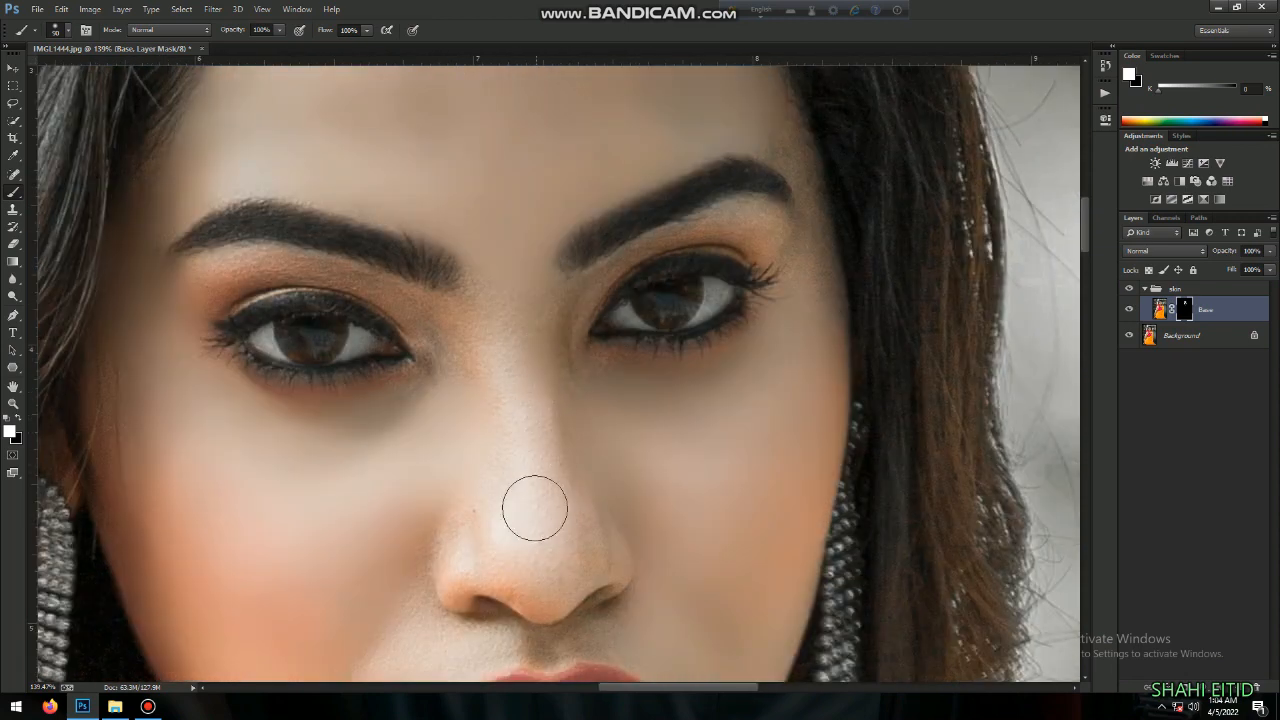
pyautogui.scroll(-2, 542, 372)
pyautogui.press('[')
pyautogui.press('[')
pyautogui.click(559, 306)
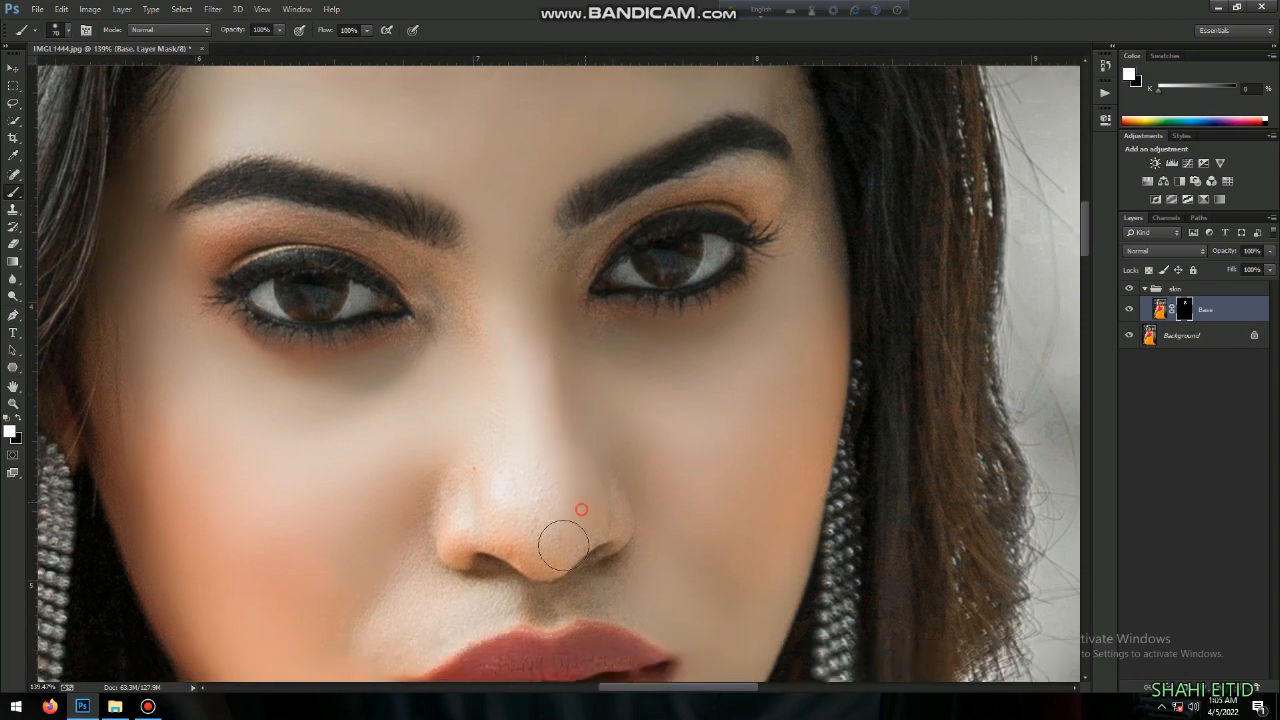
pyautogui.scroll(-3, 430, 510)
pyautogui.press(']')
pyautogui.click(412, 534)
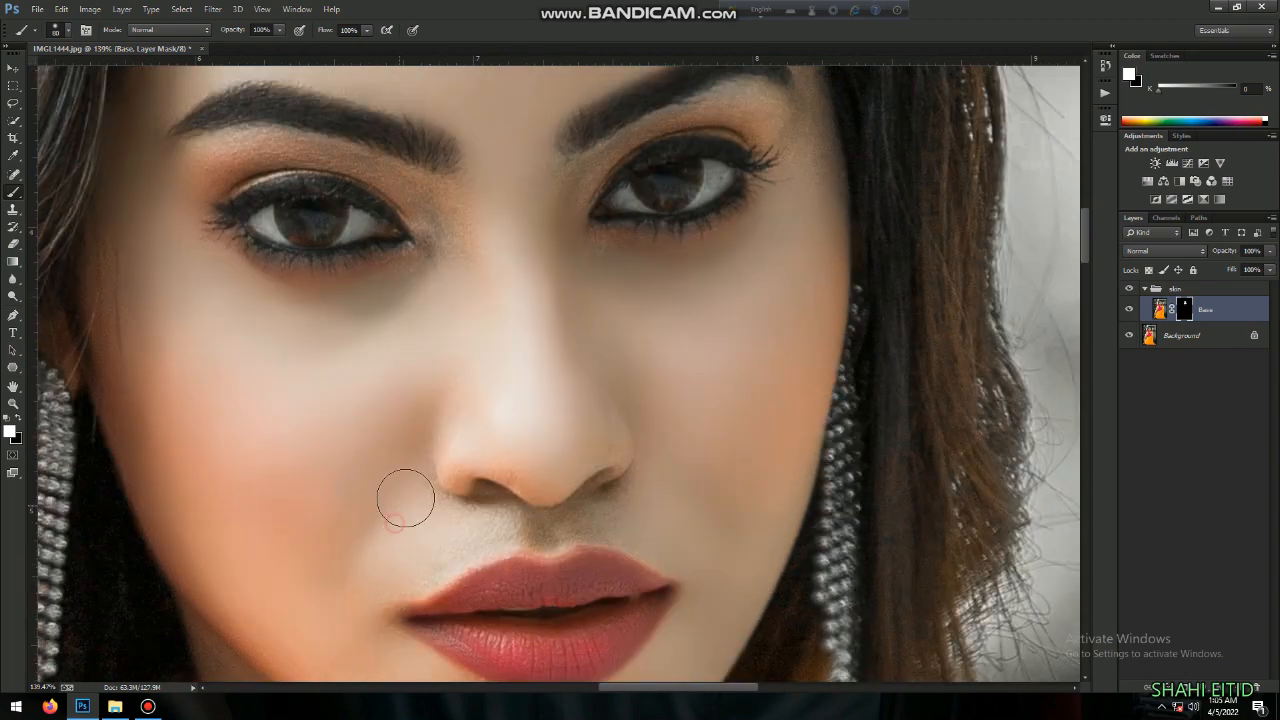
# Step: Extend the smoothing over the remaining face areas, neck and upper chest on the Base mask
pyautogui.scroll(-8, 543, 483)
pyautogui.scroll(10, 531, 434)
pyautogui.scroll(-3, 425, 483)
pyautogui.press('[')
pyautogui.moveTo(419, 441)
pyautogui.mouseDown()
pyautogui.moveTo(690, 418)
pyautogui.moveTo(689, 365)
pyautogui.mouseUp()
pyautogui.scroll(-8, 689, 365)
pyautogui.moveTo(765, 434); pyautogui.dragTo(671, 223)
pyautogui.scroll(2, 694, 266)
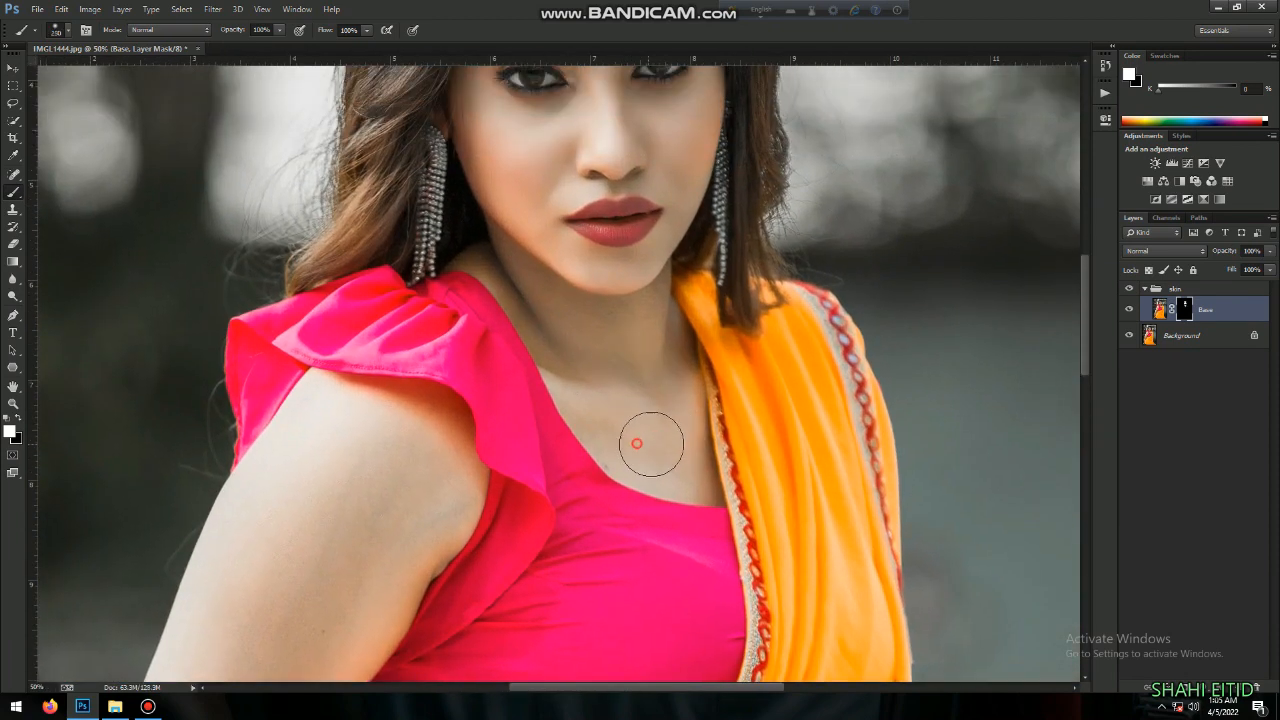
# Step: Smooth the skin of the bare arm down to the forearm with a larger brush on the Base mask
pyautogui.moveTo(274, 492); pyautogui.dragTo(414, 277)
pyautogui.press(']')
pyautogui.press(']')
pyautogui.press(']')
pyautogui.moveTo(486, 250)
pyautogui.mouseDown()
pyautogui.moveTo(543, 260)
pyautogui.moveTo(390, 430)
pyautogui.mouseUp()
pyautogui.moveTo(338, 490); pyautogui.dragTo(460, 325)
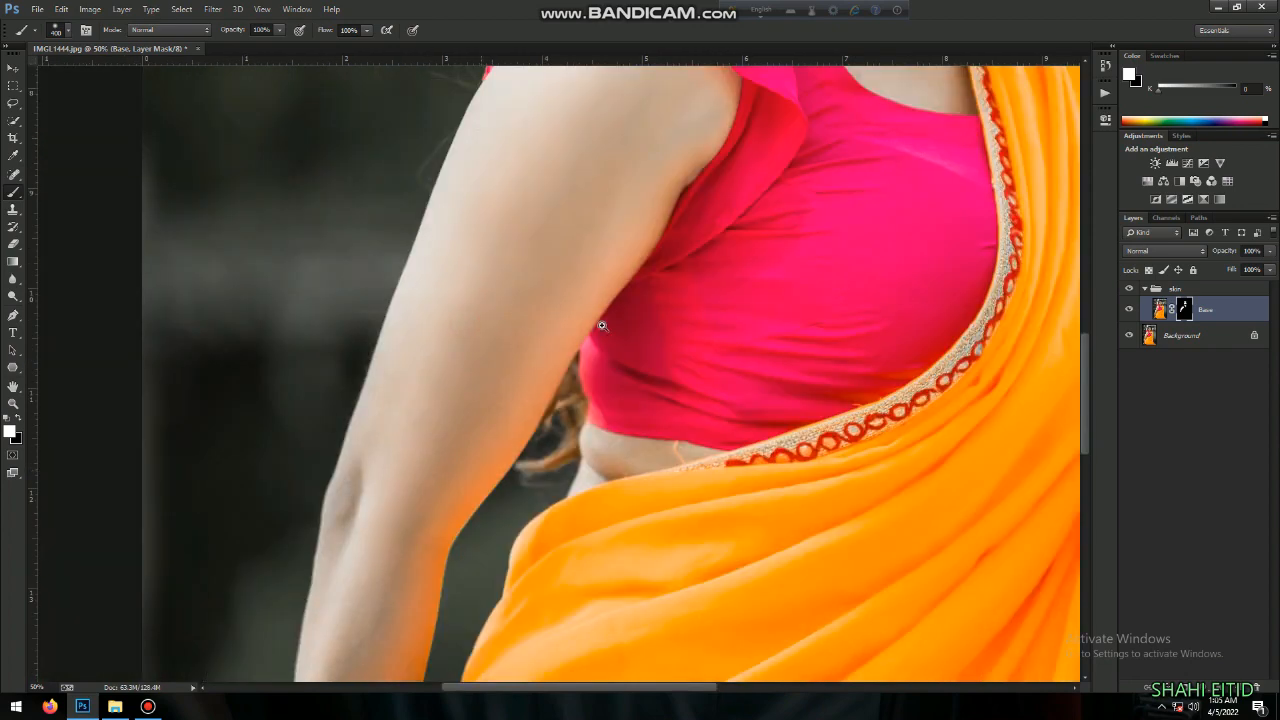
pyautogui.moveTo(507, 452); pyautogui.dragTo(400, 452)
pyautogui.moveTo(650, 240); pyautogui.dragTo(760, 245)
# Step: Smooth the eyelids and the skin around the eyes and brows with a small brush at 54% flow
pyautogui.press('[')
pyautogui.press('[')
pyautogui.press('[')
pyautogui.press('[')
pyautogui.press('[')
pyautogui.press('[')
pyautogui.press('[')
pyautogui.press('[')
pyautogui.press('[')
pyautogui.press('[')
pyautogui.press('[')
pyautogui.press('[')
pyautogui.press('[')
pyautogui.moveTo(758, 294); pyautogui.dragTo(776, 320)
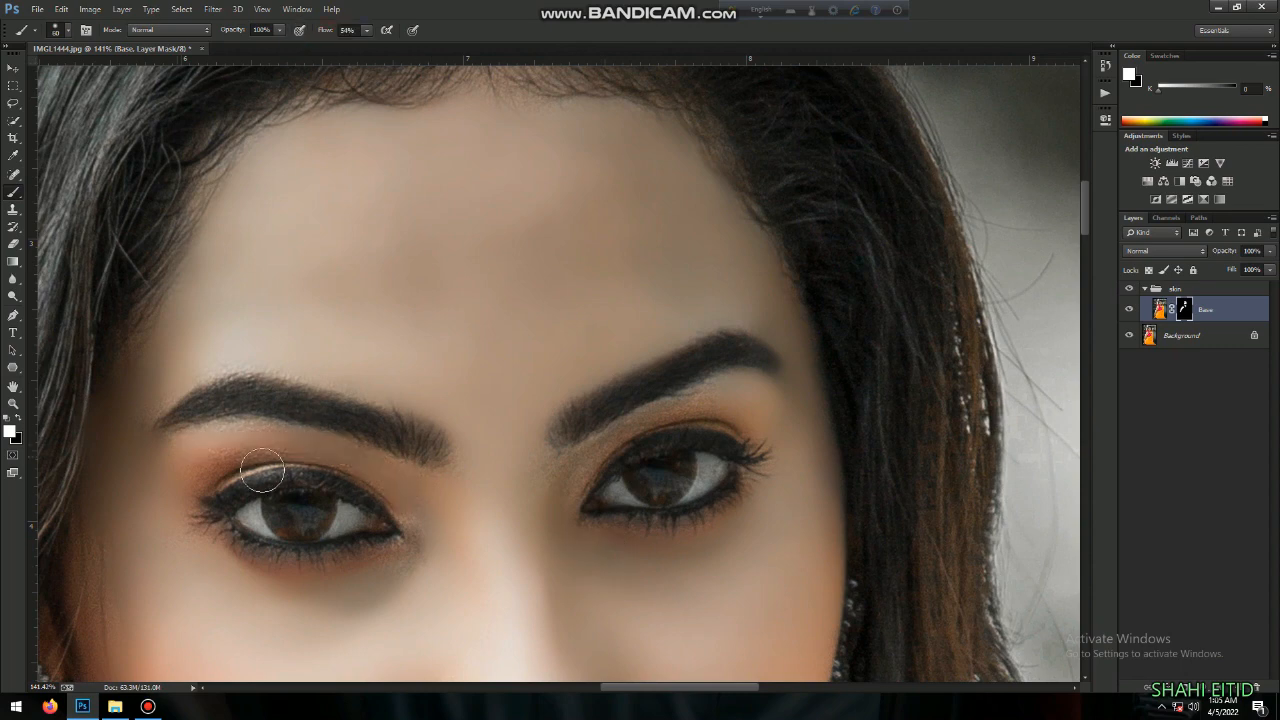
pyautogui.moveTo(787, 476); pyautogui.dragTo(760, 450)
pyautogui.moveTo(612, 390); pyautogui.dragTo(705, 406)
pyautogui.moveTo(740, 480)
pyautogui.mouseDown()
pyautogui.moveTo(516, 540)
pyautogui.moveTo(588, 549)
pyautogui.moveTo(858, 523)
pyautogui.mouseUp()
pyautogui.scroll(-2, 916, 379)
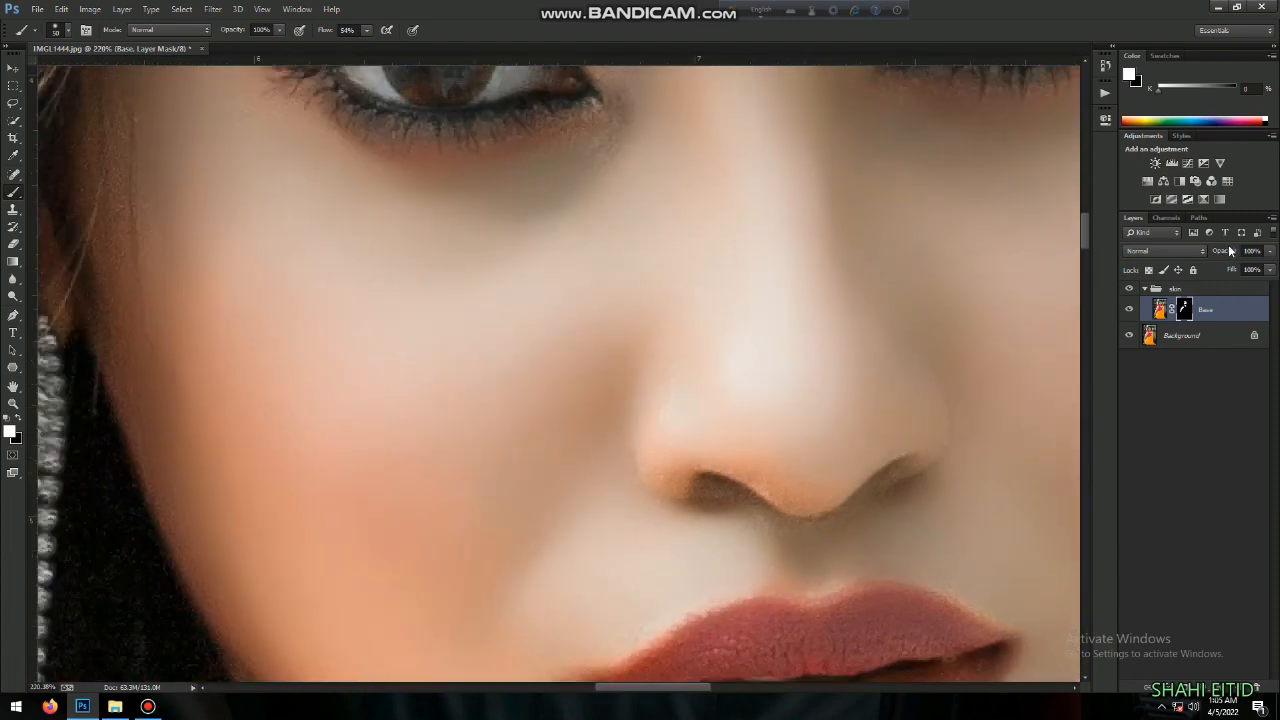
# Step: Lower the Base layer's opacity to 77%, compare before and after, and merge everything into the background
pyautogui.hotkey('ctrl', '0')
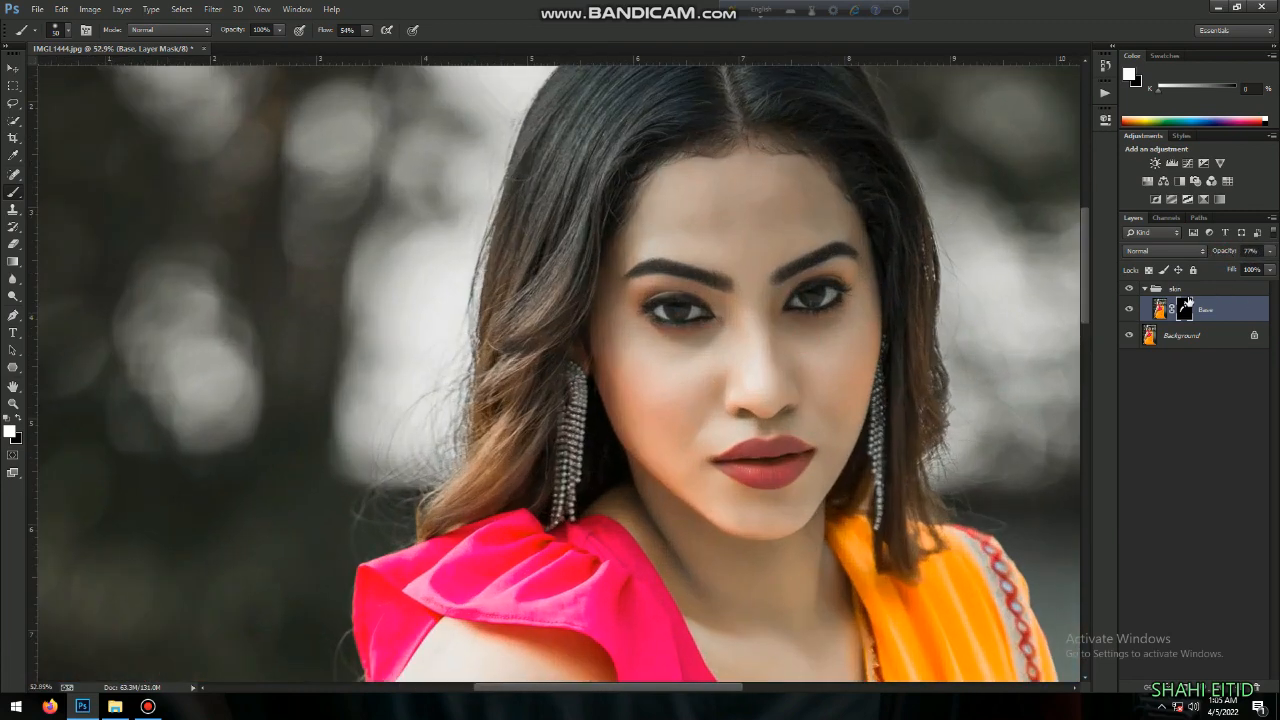
pyautogui.moveTo(762, 357); pyautogui.dragTo(830, 395)
pyautogui.click(1128, 308)
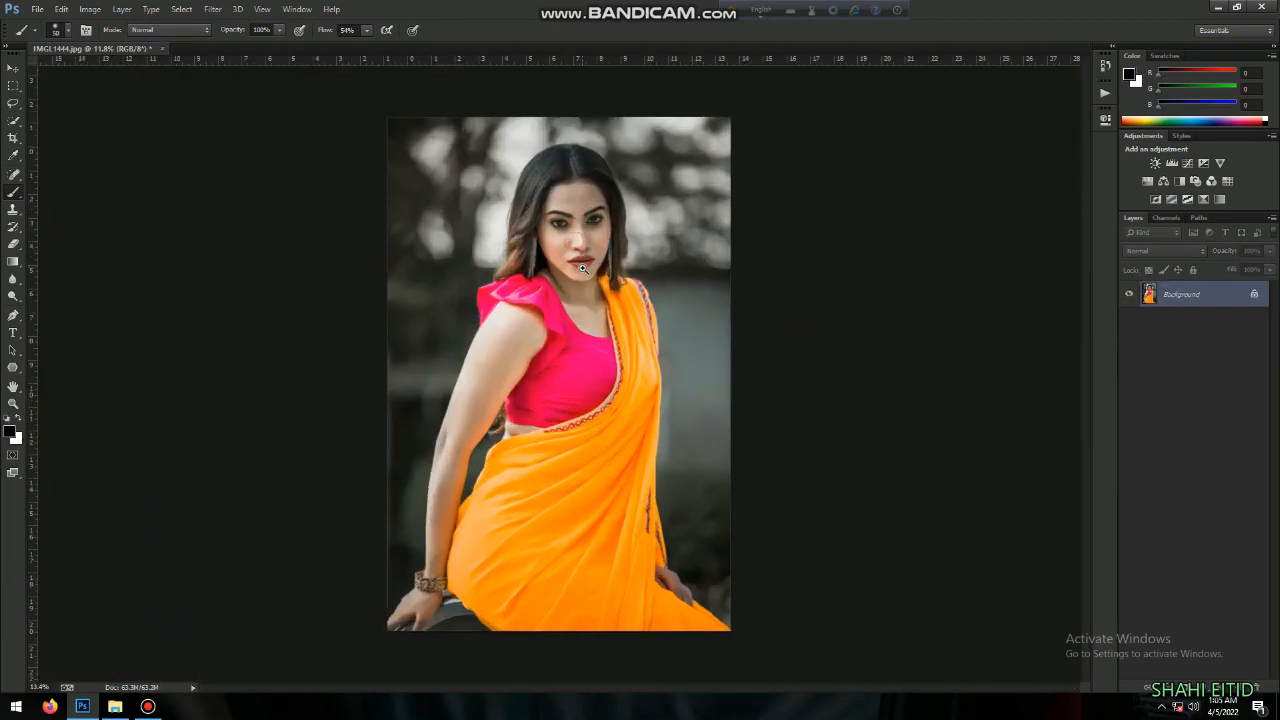
# Step: Duplicate the background layer and brighten areas of the portrait with an enlarged Dodge brush, undoing the last stroke
pyautogui.moveTo(592, 230); pyautogui.dragTo(620, 270)
pyautogui.hotkey('ctrl', 'j')
pyautogui.moveTo(617, 274)
pyautogui.mouseDown()
pyautogui.moveTo(633, 329)
pyautogui.moveTo(650, 283)
pyautogui.mouseUp()
pyautogui.press('o')
pyautogui.moveTo(549, 309); pyautogui.dragTo(545, 264)
pyautogui.press(']')
pyautogui.press(']')
pyautogui.press(']')
pyautogui.press(']')
pyautogui.click(382, 364)
pyautogui.click(639, 342)
pyautogui.hotkey('ctrl', 'z')
# Step: Continue brightening the portrait with a larger Dodge brush on the duplicated layer
pyautogui.moveTo(712, 420); pyautogui.dragTo(760, 610)
pyautogui.press(']')
pyautogui.press(']')
pyautogui.press(']')
pyautogui.press(']')
pyautogui.moveTo(492, 306)
pyautogui.mouseDown()
pyautogui.moveTo(611, 283)
pyautogui.moveTo(557, 304)
pyautogui.moveTo(420, 305)
pyautogui.mouseUp()
pyautogui.moveTo(577, 225); pyautogui.dragTo(790, 300)
# Step: Reduce the opacity of the dodged layer and merge it into the background
pyautogui.moveTo(1232, 251); pyautogui.dragTo(1206, 273)
pyautogui.moveTo(780, 294); pyautogui.dragTo(940, 298)
pyautogui.moveTo(595, 462); pyautogui.dragTo(440, 462)
pyautogui.hotkey('ctrl', 'e')
# Step: Apply the Camera Raw filter with Sharpening Amount 29 and Luminance noise reduction 15
pyautogui.moveTo(572, 255)
pyautogui.mouseDown()
pyautogui.moveTo(330, 255)
pyautogui.moveTo(640, 255)
pyautogui.moveTo(555, 255)
pyautogui.mouseUp()
pyautogui.hotkey('ctrl', '0')
pyautogui.click(212, 9)
pyautogui.click(276, 81)
pyautogui.click(596, 186)
pyautogui.click(596, 186)
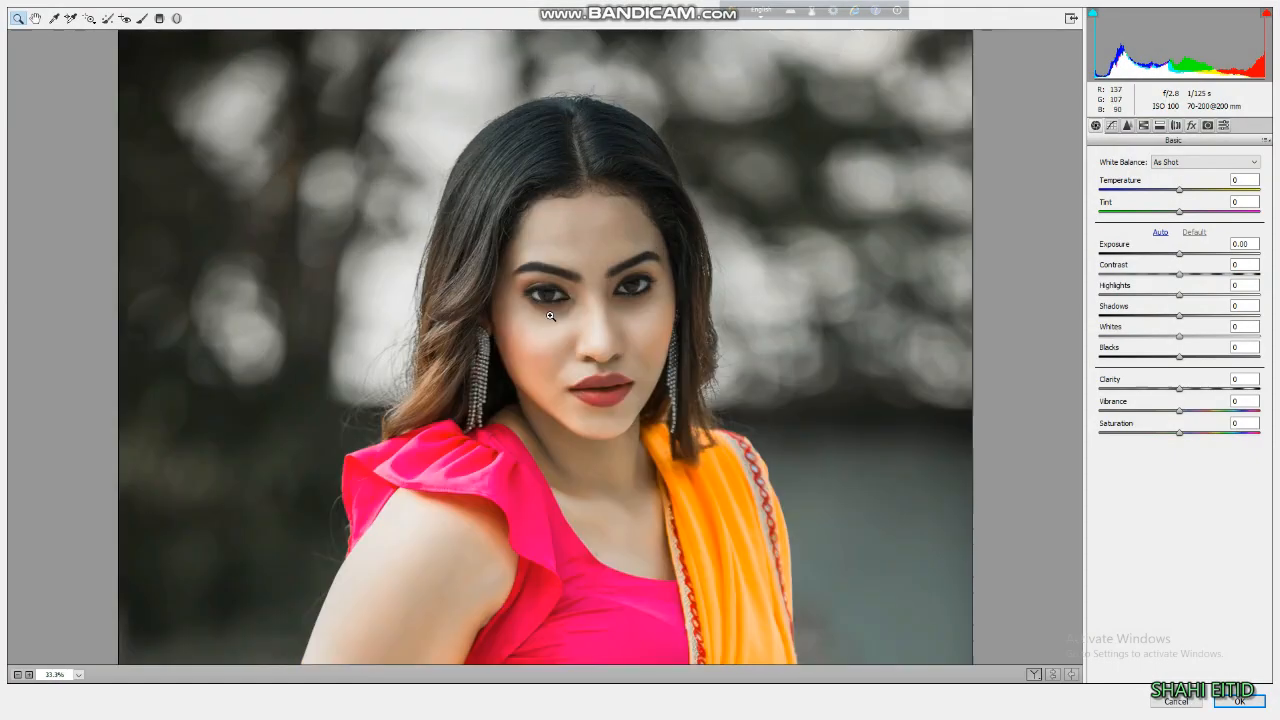
pyautogui.click(556, 358)
pyautogui.click(1127, 125)
pyautogui.click(790, 200)
pyautogui.click(790, 203)
pyautogui.moveTo(379, 457); pyautogui.dragTo(643, 209)
pyautogui.moveTo(1100, 178); pyautogui.dragTo(1143, 180)
pyautogui.moveTo(1100, 289); pyautogui.dragTo(1123, 289)
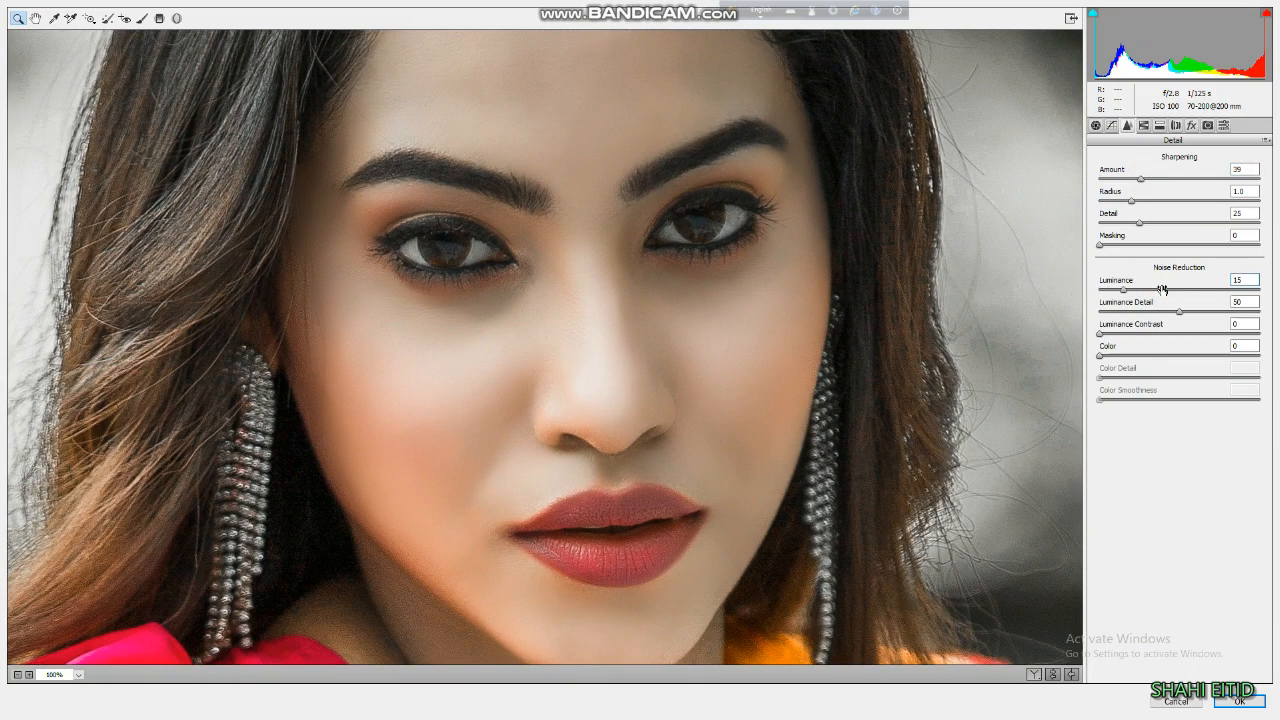
pyautogui.press('Return')
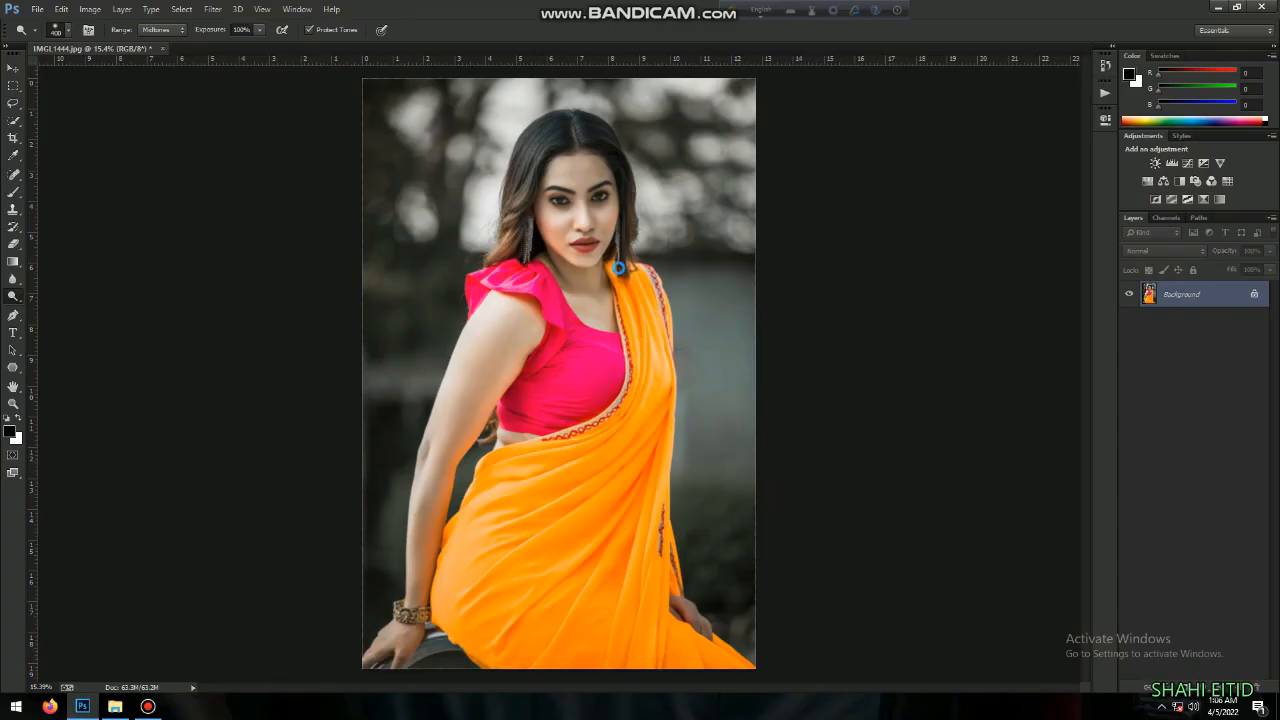
# Step: Apply the Camera Raw filter again with a slight tone curve adjustment and review the whole photo
pyautogui.moveTo(585, 207); pyautogui.dragTo(639, 304)
pyautogui.click(259, 91)
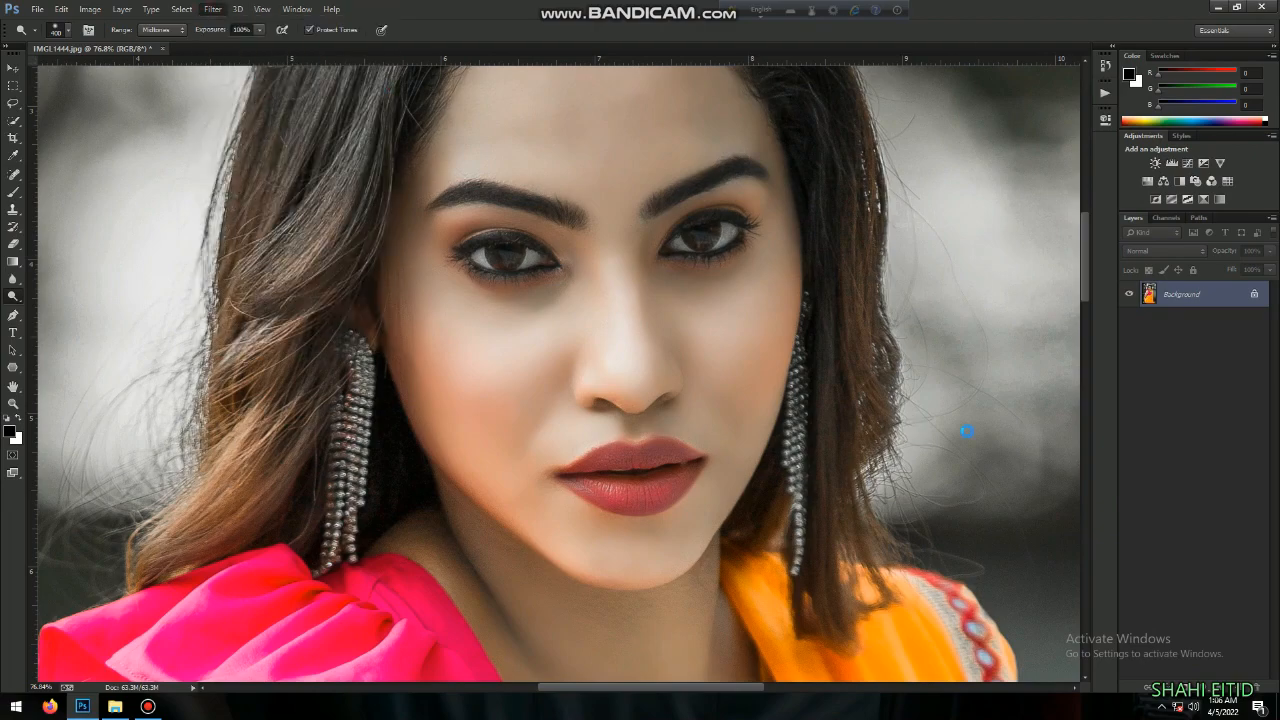
pyautogui.click(1111, 125)
pyautogui.moveTo(1170, 308); pyautogui.dragTo(1170, 295)
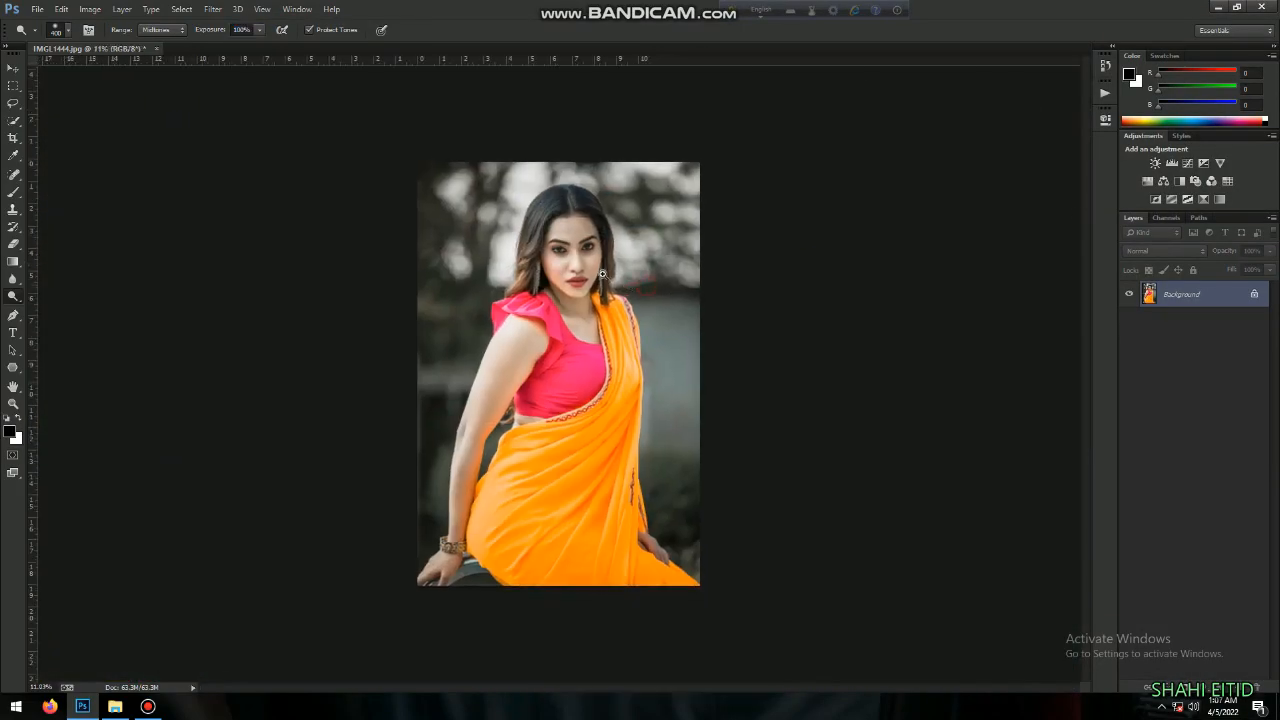
pyautogui.moveTo(603, 273)
pyautogui.mouseDown()
pyautogui.moveTo(635, 338)
pyautogui.moveTo(603, 348)
pyautogui.mouseUp()
pyautogui.hotkey('ctrl', '0')
# Step: Add a Hue/Saturation adjustment layer and activate its on-image adjustment tool
pyautogui.click(1208, 682)
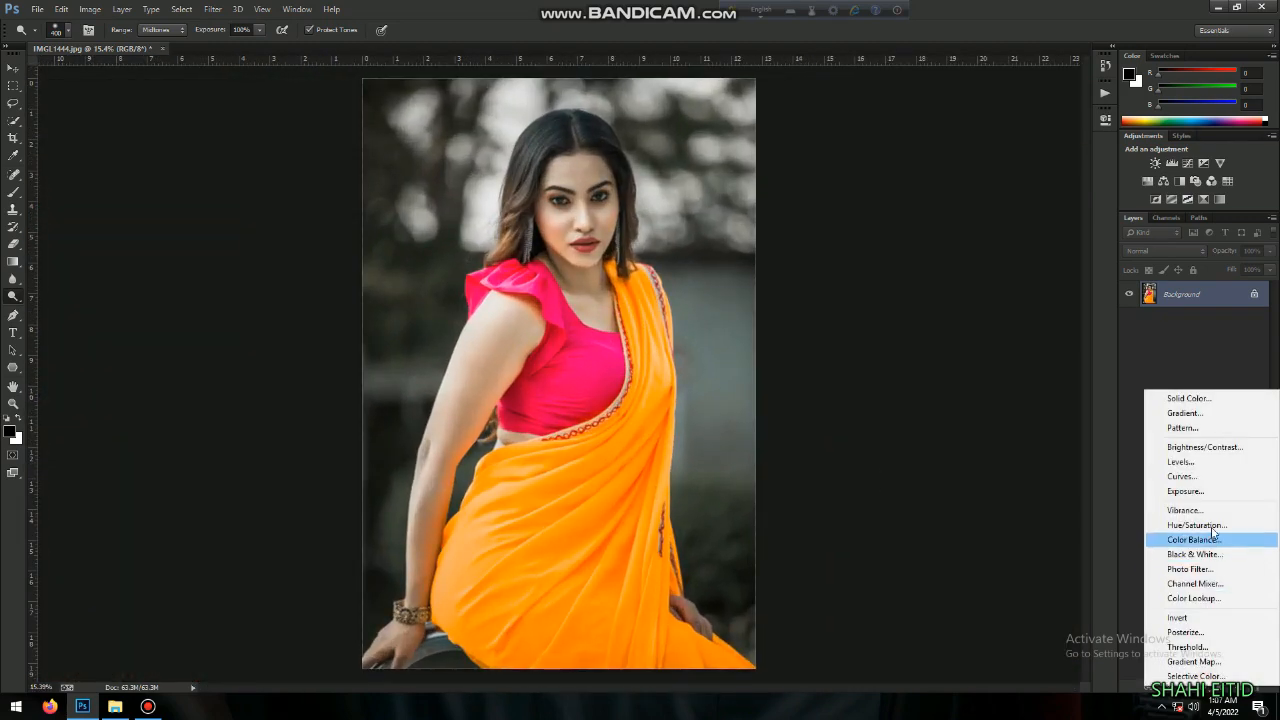
pyautogui.click(1195, 529)
pyautogui.click(913, 170)
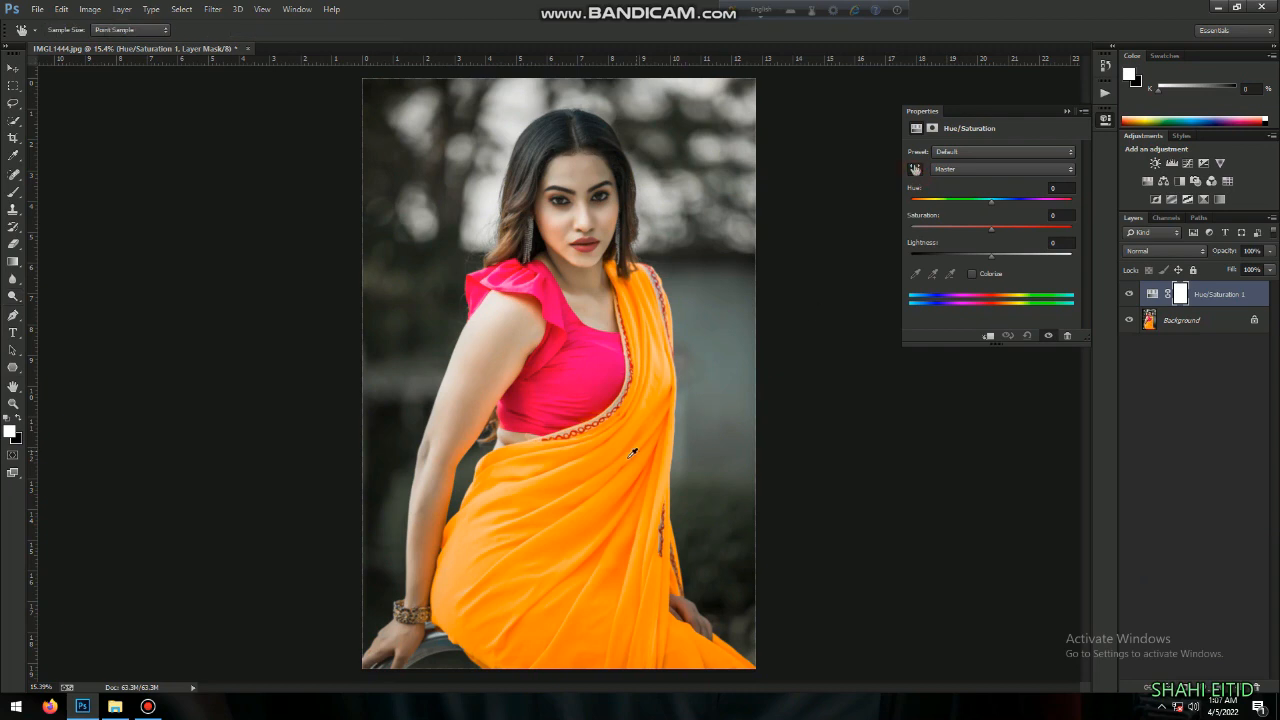
# Step: Recolour the orange saree pale pink by setting Yellows to Hue -180, Saturation -100 and Lightness +86
pyautogui.moveTo(991, 200); pyautogui.dragTo(906, 262)
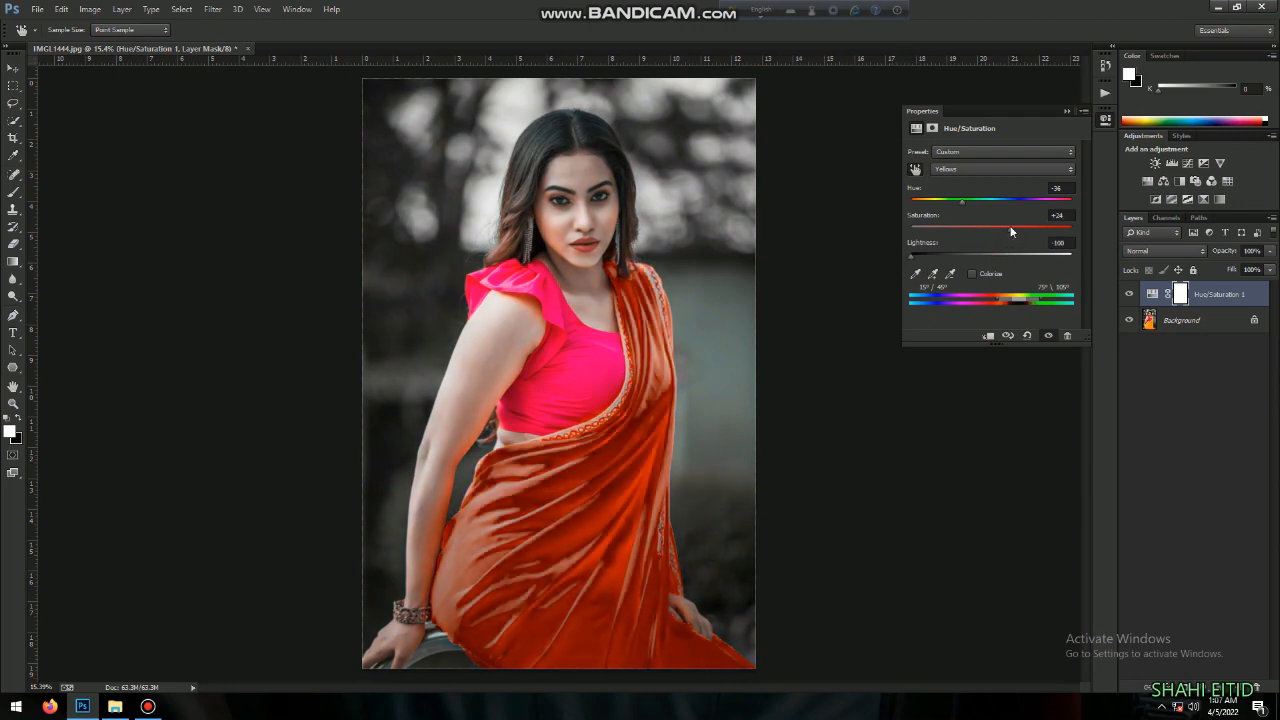
pyautogui.moveTo(966, 203); pyautogui.dragTo(1029, 214)
pyautogui.moveTo(962, 233); pyautogui.dragTo(906, 236)
pyautogui.moveTo(995, 204); pyautogui.dragTo(913, 220)
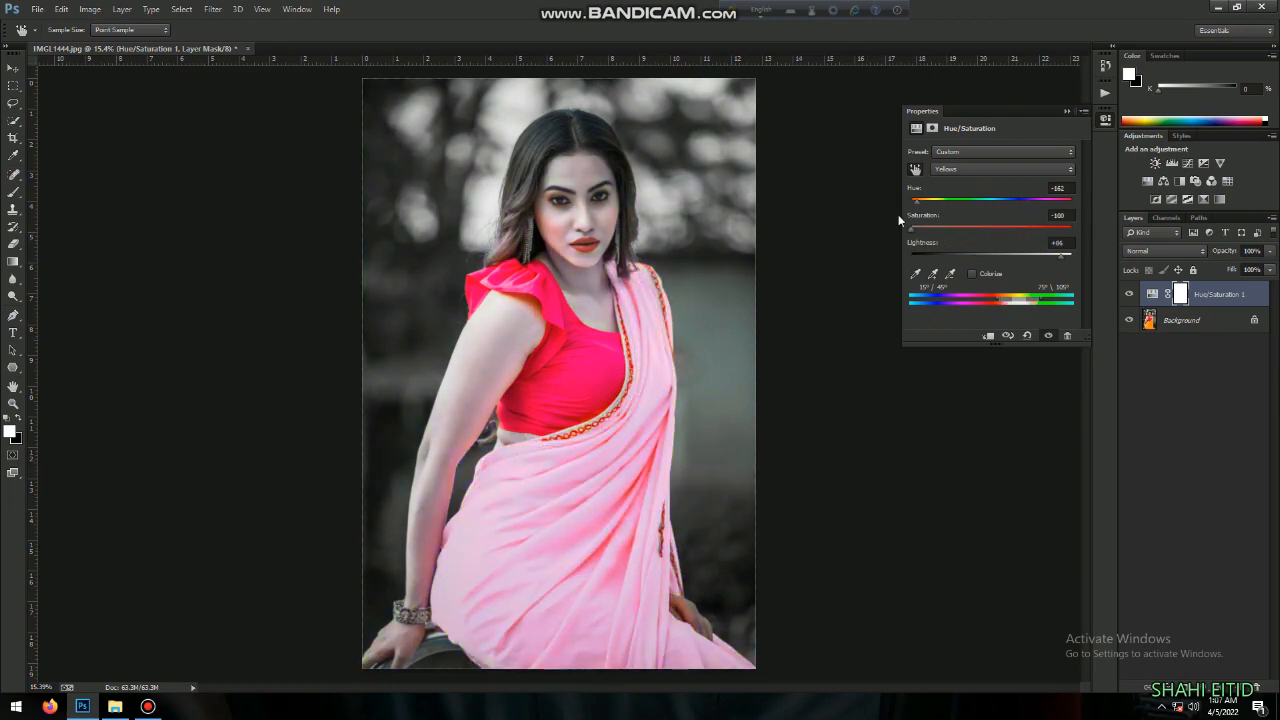
pyautogui.scroll(-8, 591, 347)
pyautogui.scroll(9, 591, 347)
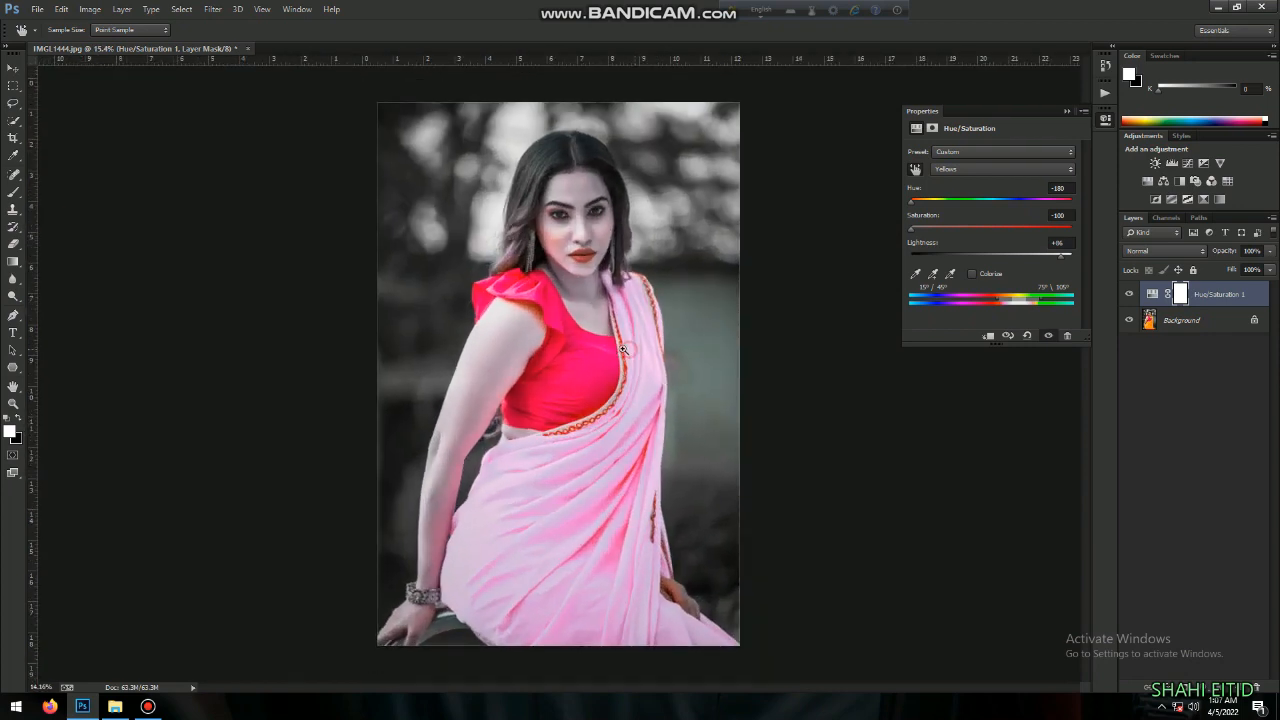
pyautogui.click(1066, 112)
pyautogui.scroll(-2, 612, 292)
pyautogui.scroll(6, 612, 292)
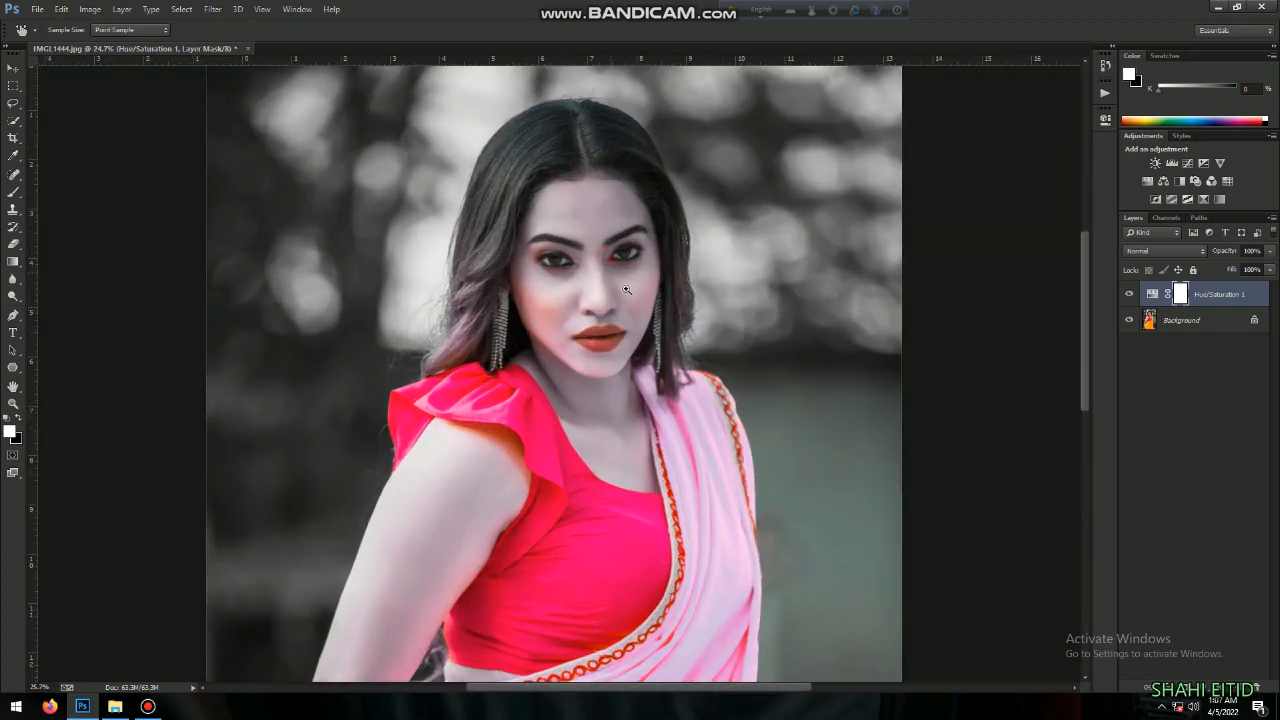
# Step: Paint black on the Hue/Saturation mask over the face, neck and chest to restore the natural skin colour
pyautogui.press('b')
pyautogui.press(']')
pyautogui.press(']')
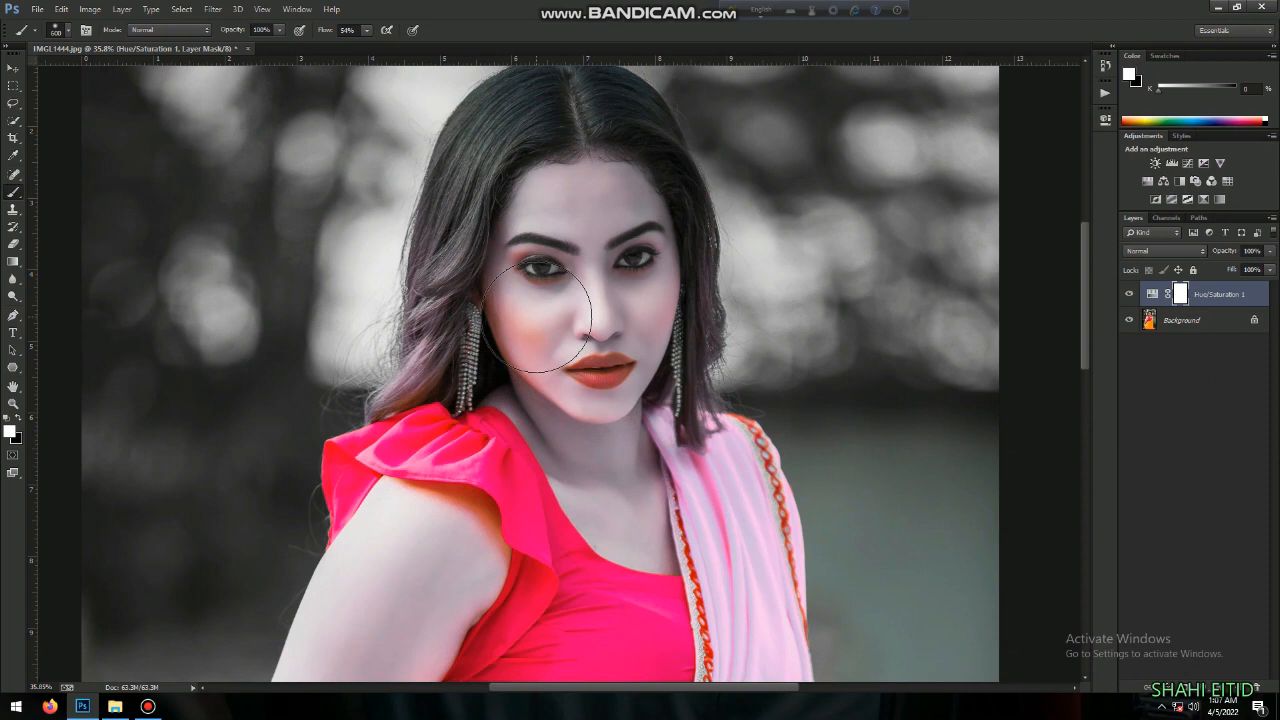
pyautogui.press('x')
pyautogui.moveTo(546, 320); pyautogui.dragTo(536, 264)
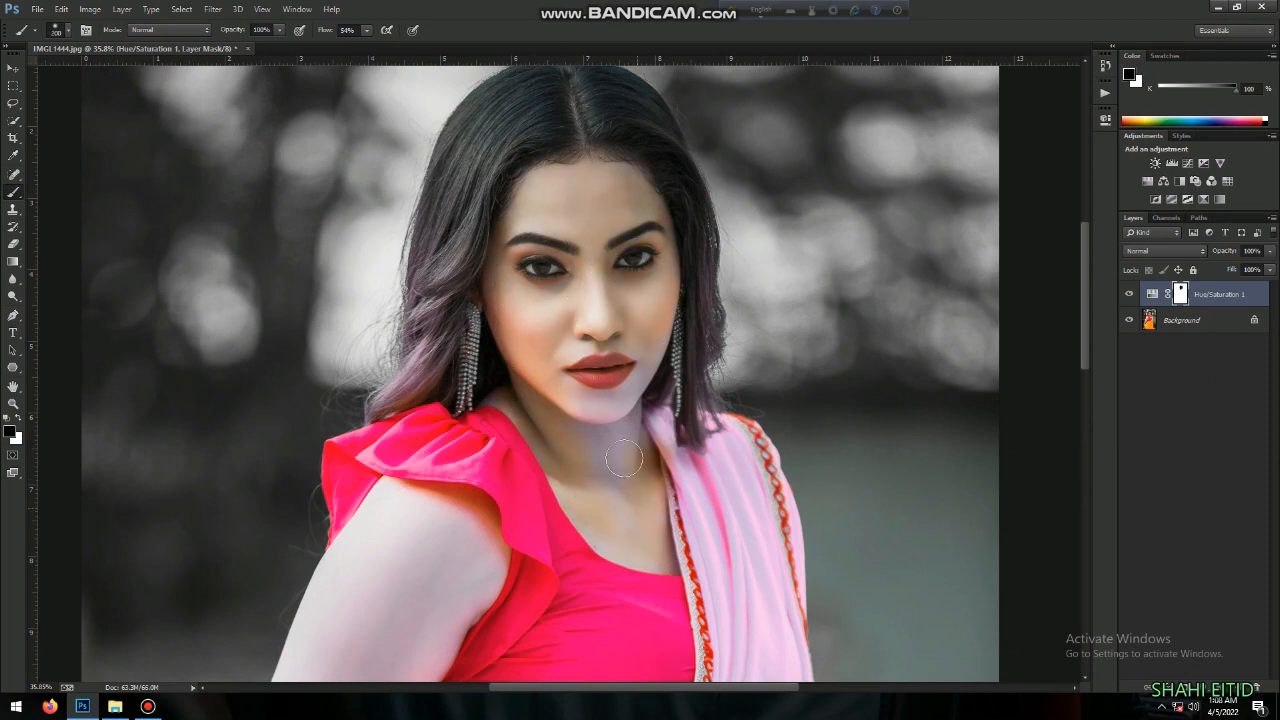
pyautogui.scroll(-6, 590, 249)
pyautogui.scroll(6, 530, 462)
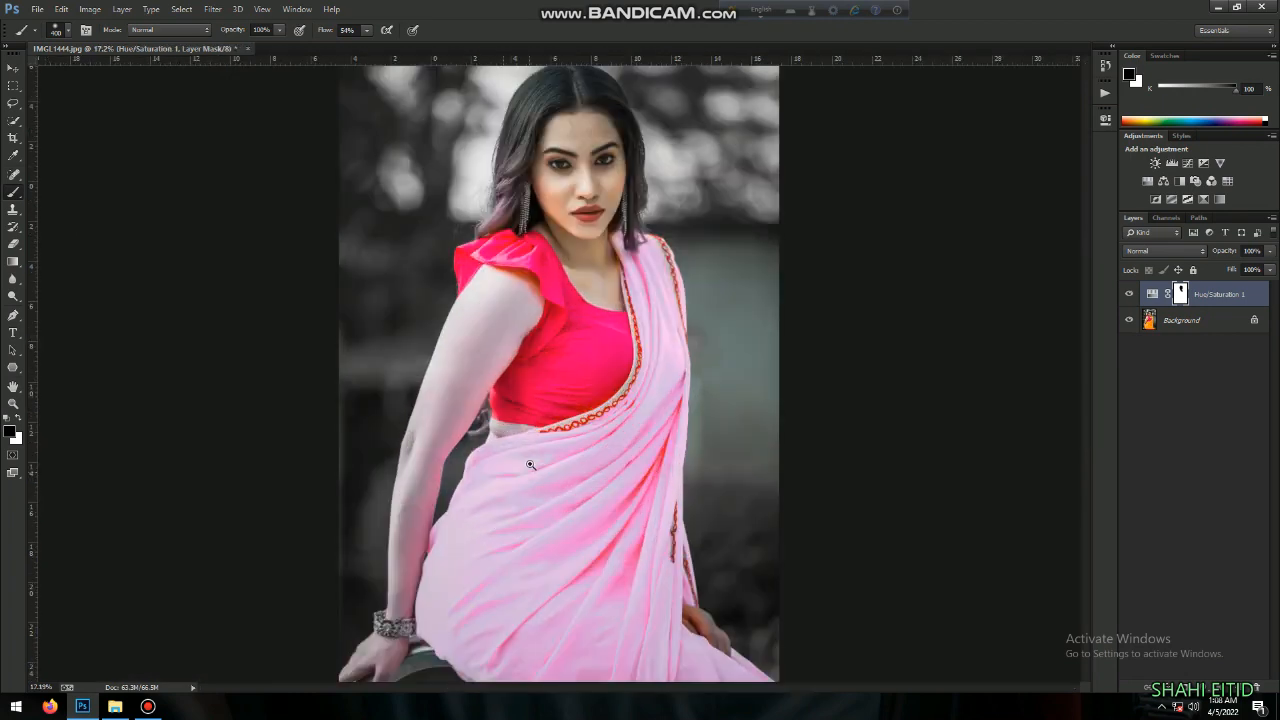
# Step: Restore the natural colour of the arm, hand and bracelet by painting black on the Hue/Saturation mask
pyautogui.rightClick(639, 292)
pyautogui.moveTo(744, 356); pyautogui.dragTo(751, 357)
pyautogui.moveTo(514, 297); pyautogui.dragTo(376, 525)
pyautogui.moveTo(371, 537)
pyautogui.mouseDown()
pyautogui.moveTo(472, 328)
pyautogui.moveTo(524, 146)
pyautogui.mouseUp()
pyautogui.moveTo(534, 217)
pyautogui.mouseDown()
pyautogui.moveTo(474, 369)
pyautogui.moveTo(430, 570)
pyautogui.mouseUp()
pyautogui.moveTo(411, 592); pyautogui.dragTo(447, 207)
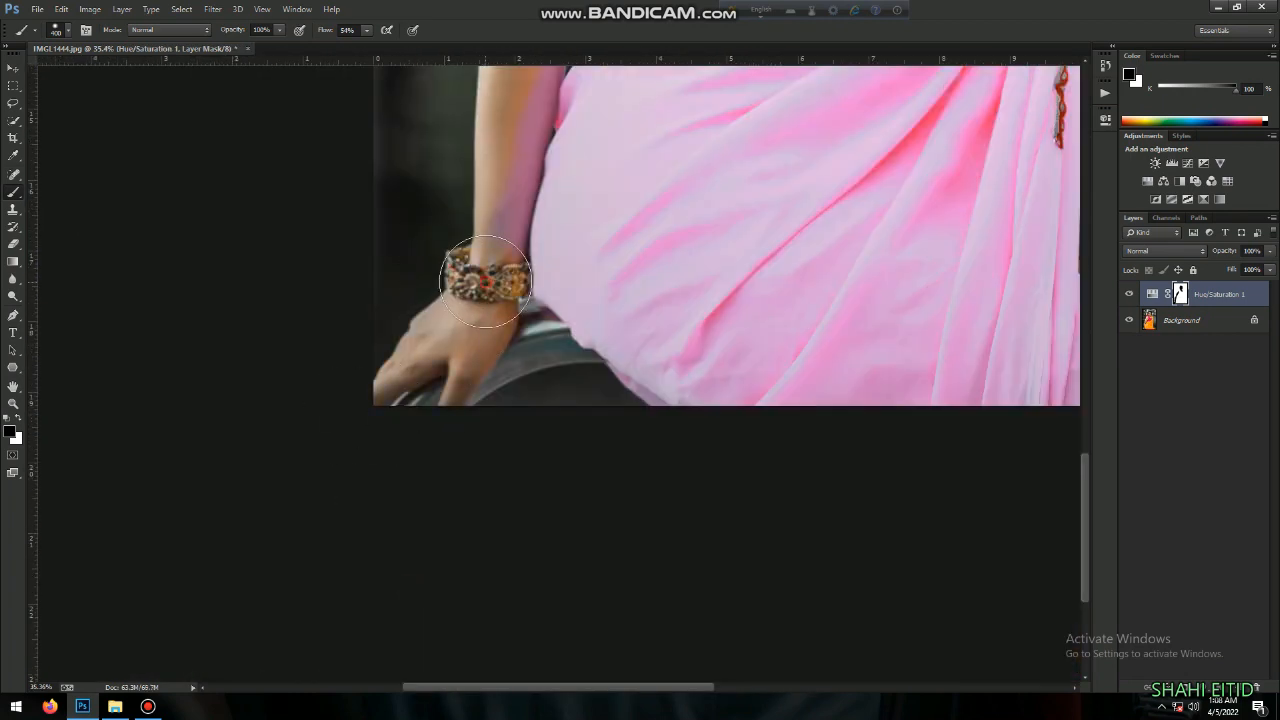
# Step: Restore the arm's natural skin colour from wrist to shoulder by painting black on the Hue/Saturation mask
pyautogui.moveTo(486, 282); pyautogui.dragTo(458, 407)
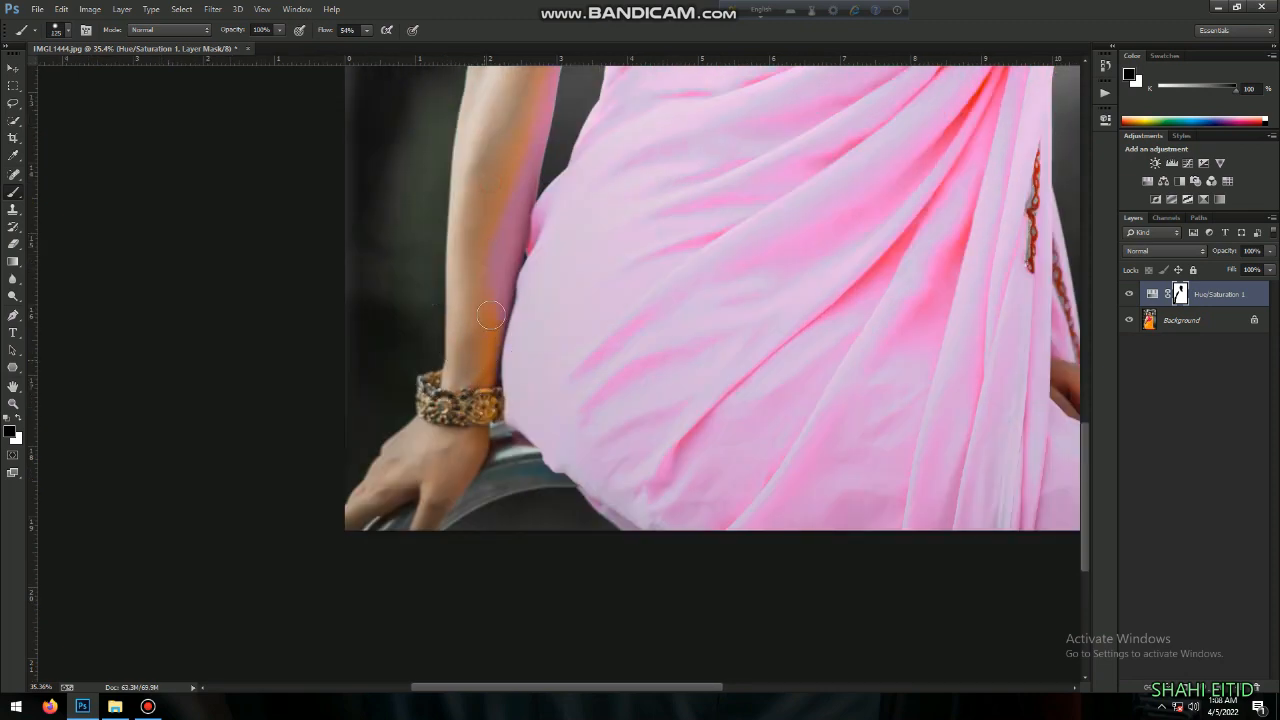
pyautogui.moveTo(507, 152); pyautogui.dragTo(417, 475)
pyautogui.press(']')
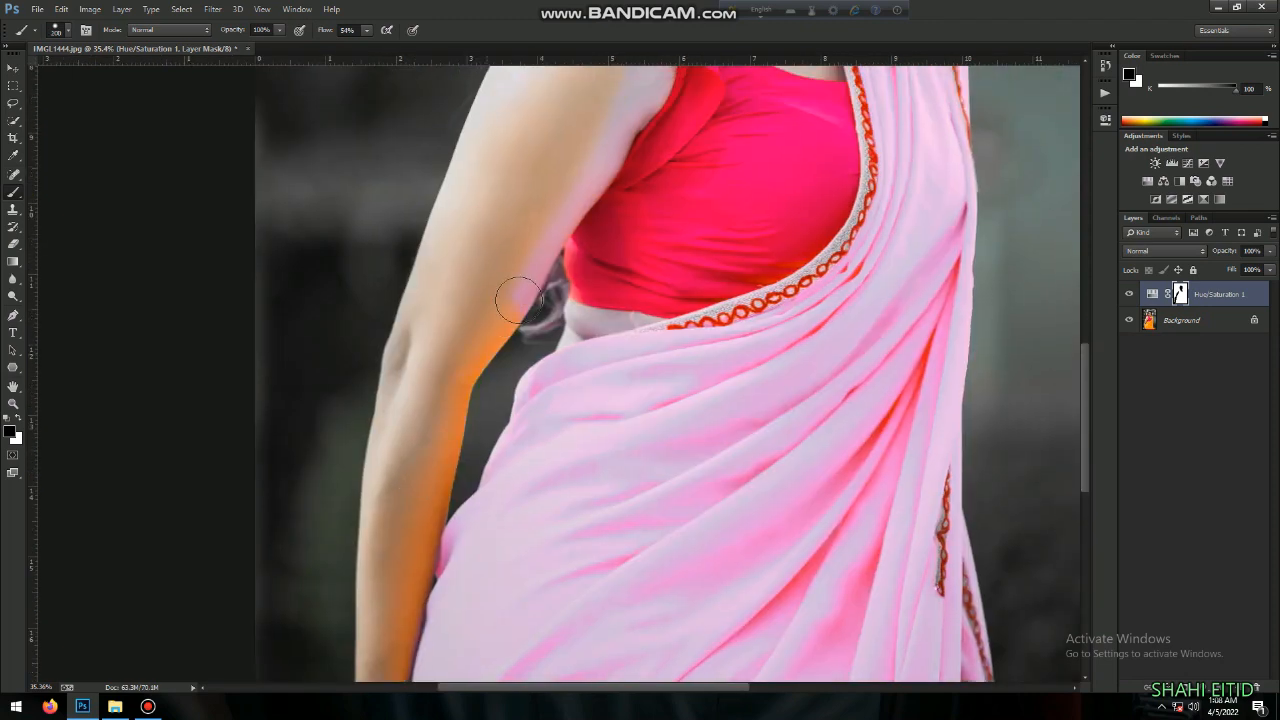
pyautogui.moveTo(518, 298); pyautogui.dragTo(423, 444)
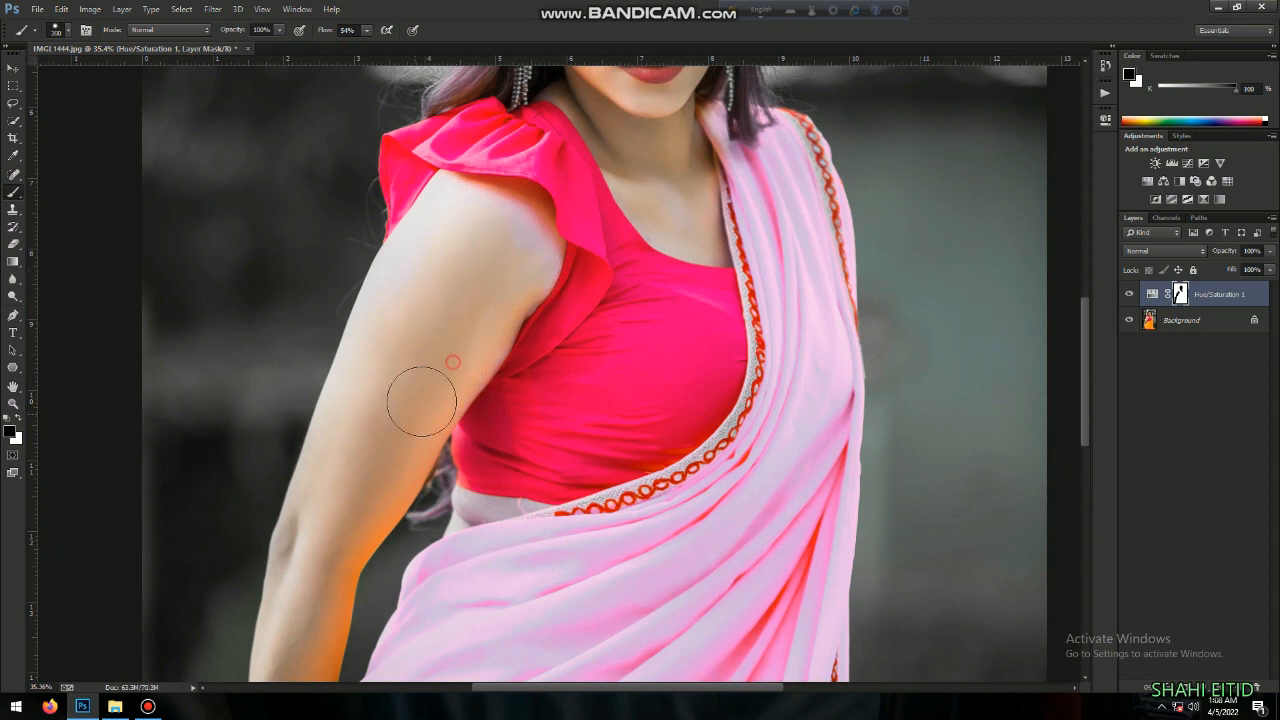
pyautogui.click(502, 232)
pyautogui.click(449, 229)
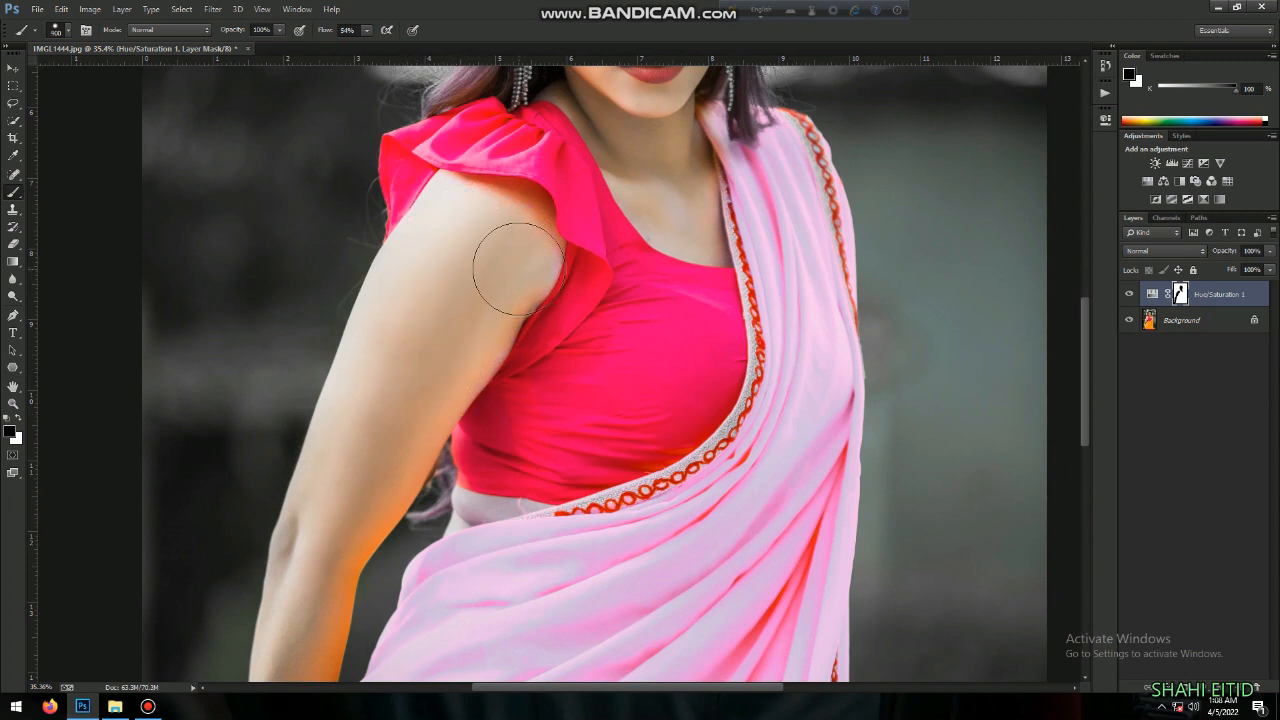
pyautogui.moveTo(600, 225); pyautogui.dragTo(486, 534)
# Step: Clean up the neck and chest skin along the blouse and saree edges on the Hue/Saturation mask with a smaller brush
pyautogui.scroll(13, 486, 534)
pyautogui.moveTo(586, 534); pyautogui.dragTo(580, 414)
pyautogui.press('[')
pyautogui.press('[')
pyautogui.press('[')
pyautogui.press('[')
pyautogui.press('[')
pyautogui.press('[')
pyautogui.press('[')
pyautogui.press('[')
pyautogui.press('[')
pyautogui.press('[')
pyautogui.press('[')
pyautogui.press('[')
pyautogui.press('[')
pyautogui.click(560, 514)
pyautogui.press('[')
pyautogui.press('[')
pyautogui.click(635, 558)
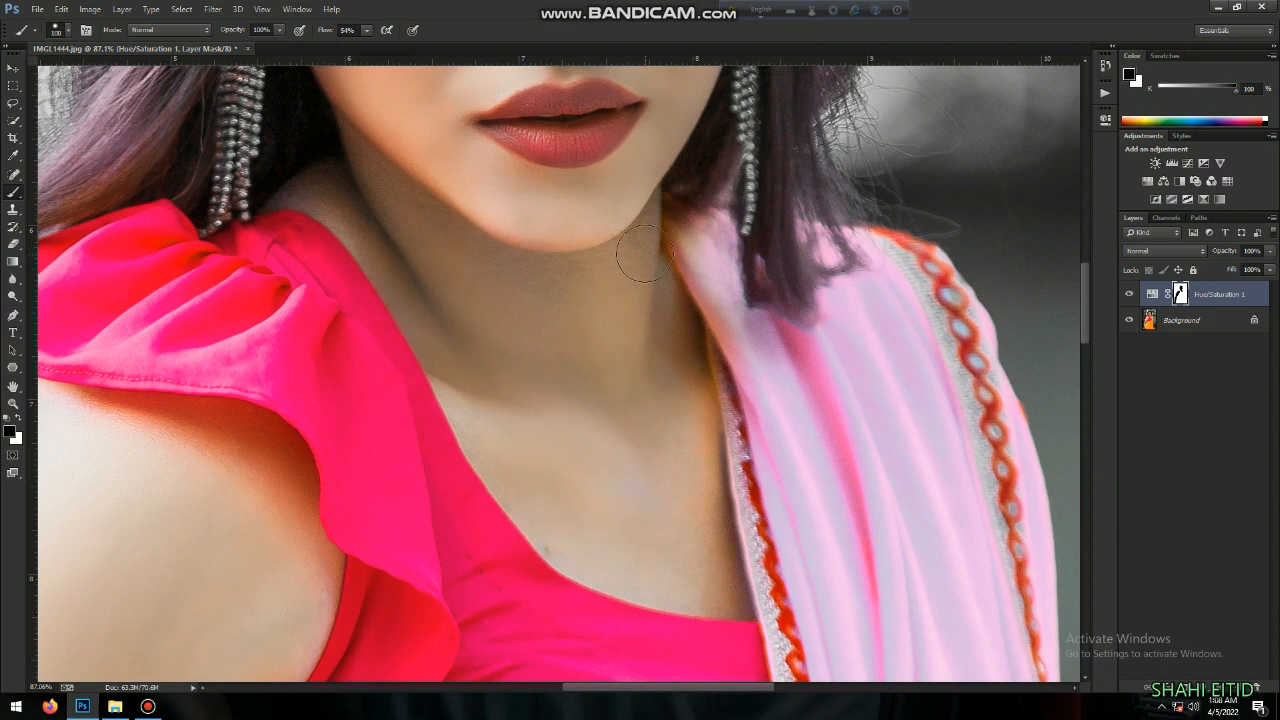
pyautogui.moveTo(814, 453); pyautogui.dragTo(665, 453)
# Step: Restore the natural skin colour of the bare waist on the mask, and merge the Hue/Saturation layer into the background
pyautogui.click(1129, 295)
pyautogui.click(1129, 295)
pyautogui.moveTo(983, 288); pyautogui.dragTo(1110, 300)
pyautogui.click(1128, 294)
pyautogui.click(1128, 294)
pyautogui.moveTo(1232, 270)
pyautogui.mouseDown()
pyautogui.moveTo(1216, 271)
pyautogui.moveTo(1245, 271)
pyautogui.mouseUp()
pyautogui.moveTo(485, 491); pyautogui.dragTo(548, 546)
pyautogui.moveTo(548, 546); pyautogui.dragTo(660, 433)
pyautogui.press('[')
pyautogui.press('[')
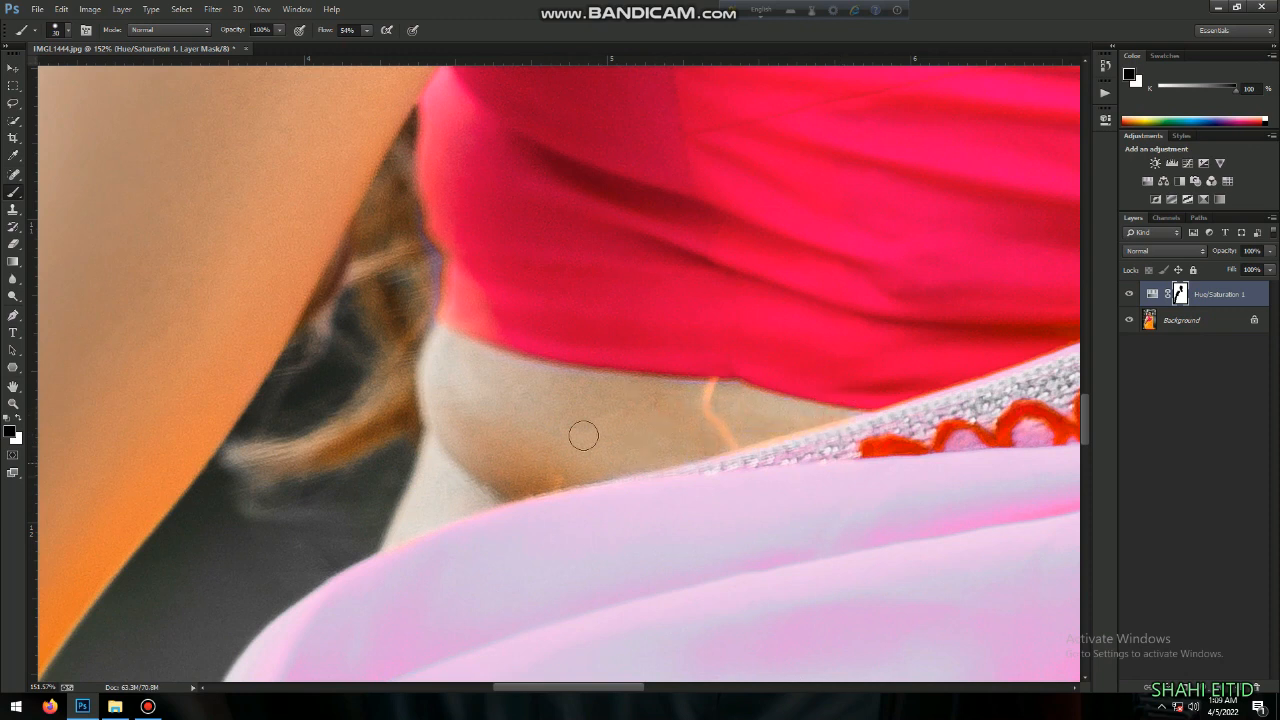
pyautogui.scroll(-15, 583, 435)
pyautogui.hotkey('ctrl', 'e')
pyautogui.scroll(8, 585, 285)
# Step: Apply a Camera Raw radial filter around the head and chest, darkening outside with Exposure -1.25, Highlights -42 and Feather 38
pyautogui.click(213, 9)
pyautogui.click(255, 86)
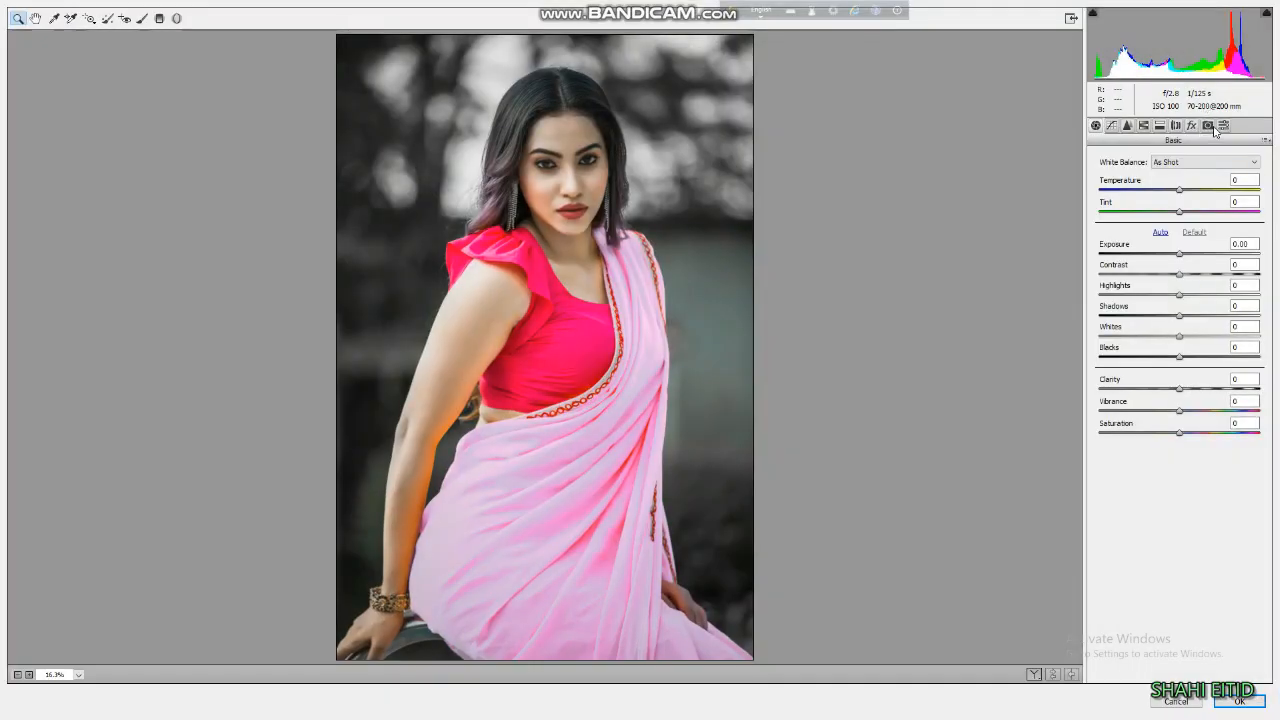
pyautogui.click(177, 19)
pyautogui.moveTo(512, 175)
pyautogui.mouseDown()
pyautogui.moveTo(650, 314)
pyautogui.moveTo(660, 349)
pyautogui.moveTo(649, 330)
pyautogui.mouseUp()
pyautogui.moveTo(648, 188); pyautogui.dragTo(627, 191)
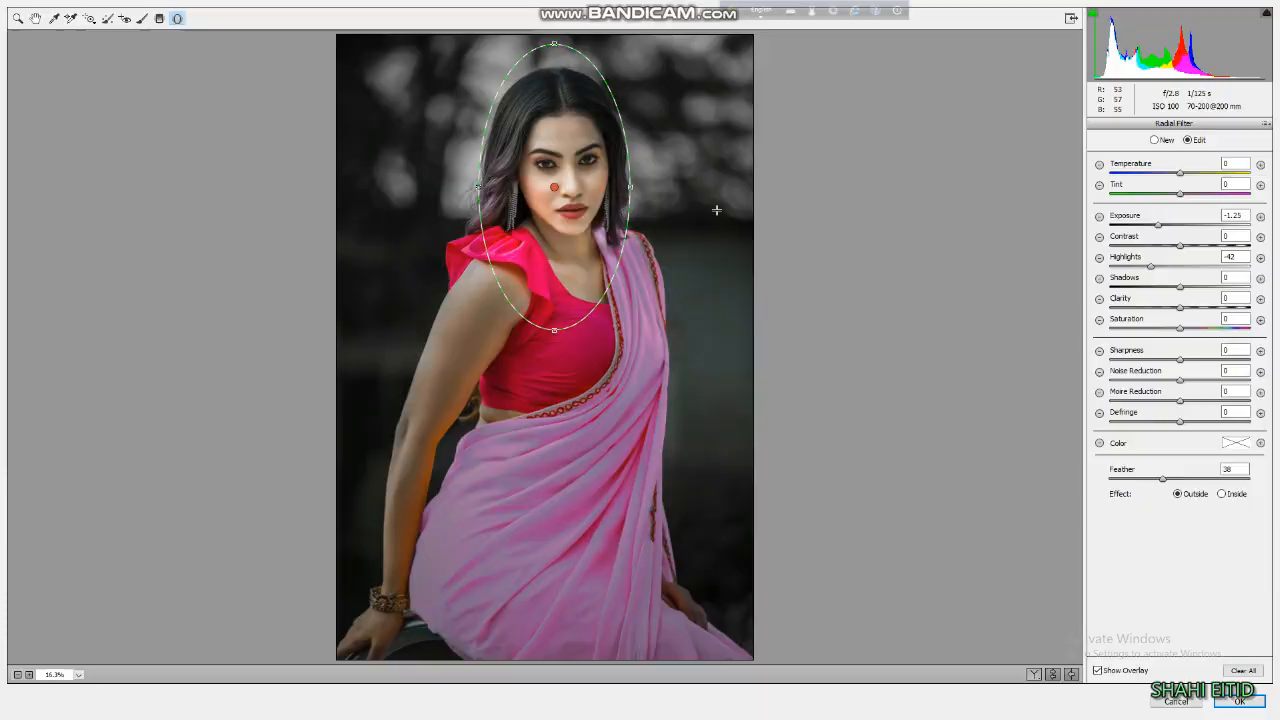
pyautogui.press('Return')
# Step: Place the darkened result on its own layer above the background and lower that layer's opacity
pyautogui.scroll(-5, 619, 306)
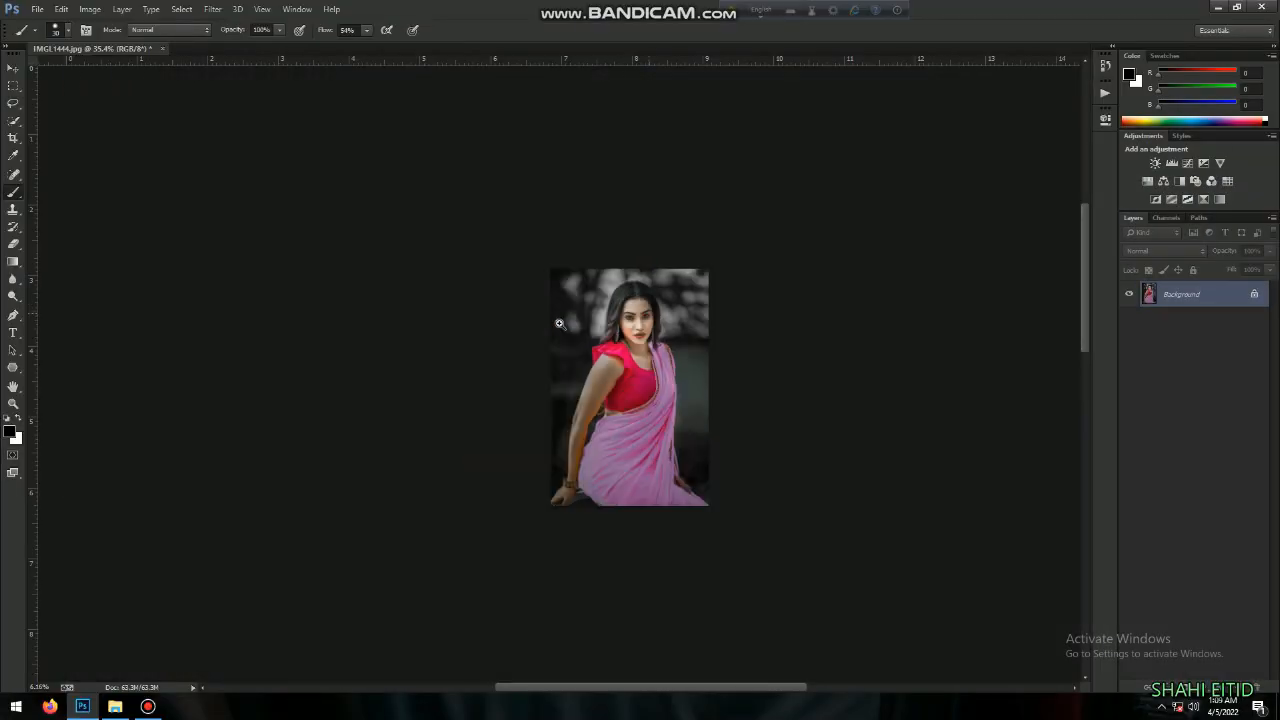
pyautogui.scroll(2, 574, 356)
pyautogui.hotkey('ctrl', 'shift', 'alt', 'n')
pyautogui.hotkey('ctrl', 'shift', 'alt', 'e')
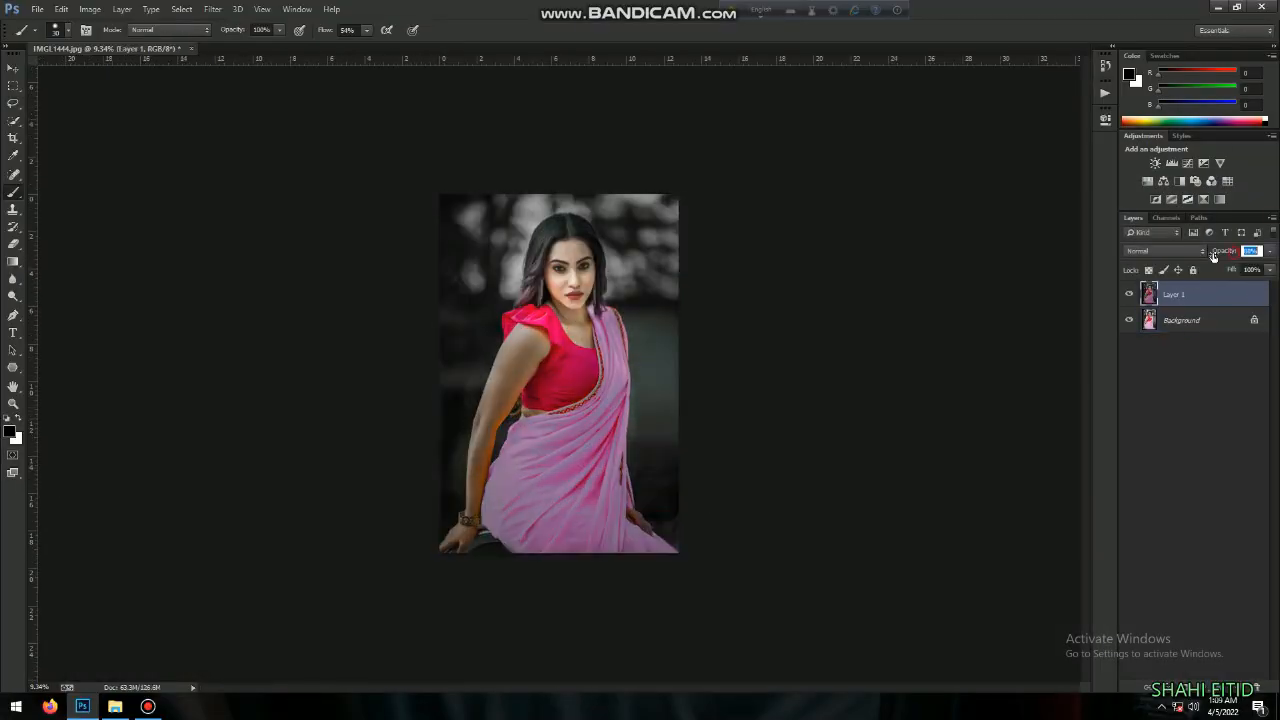
pyautogui.scroll(2, 520, 355)
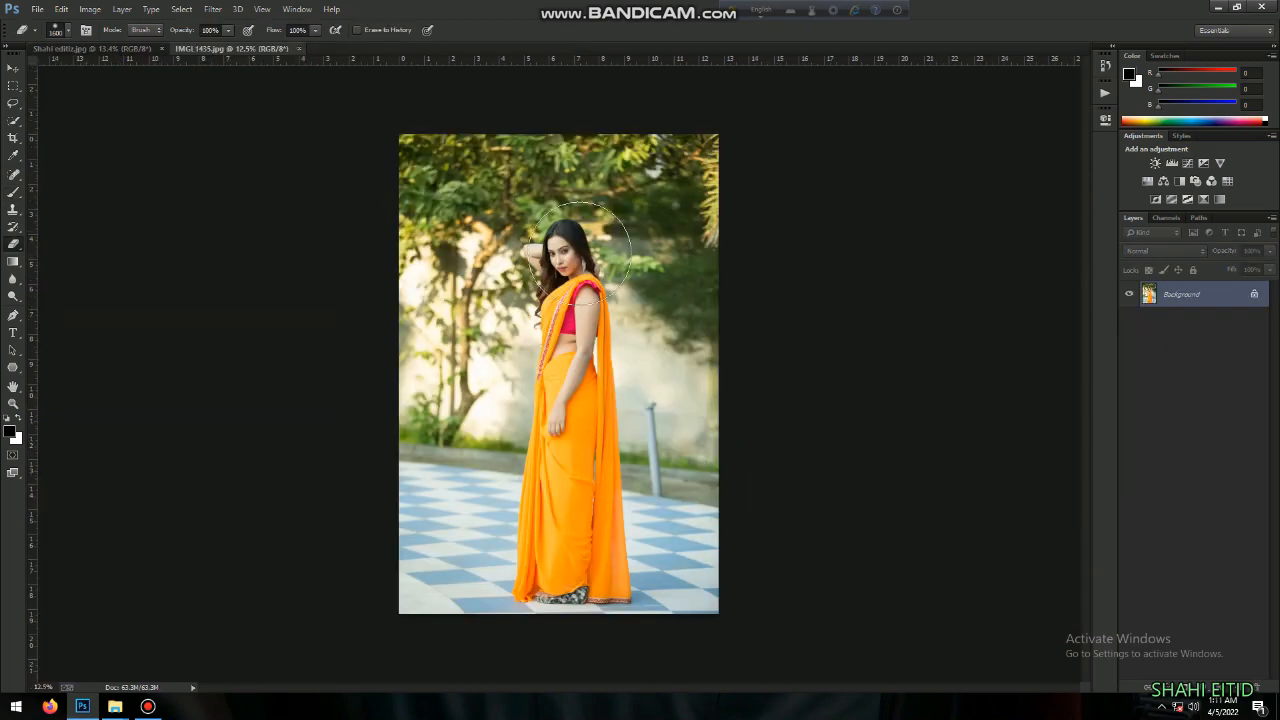
# Step: Open the full-length portrait in Camera Raw, set Highlights -100, Shadows +71 and Whites +29, and raise Blacks
pyautogui.scroll(3, 709, 417)
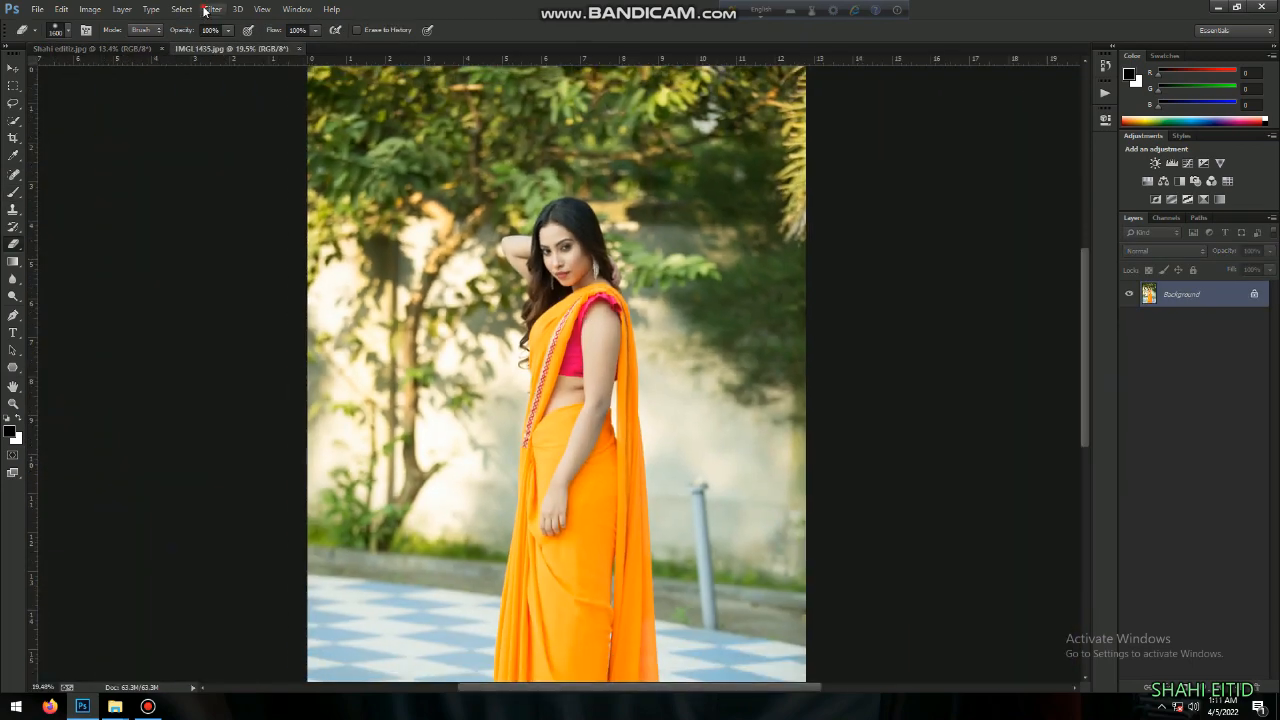
pyautogui.click(213, 9)
pyautogui.click(250, 108)
pyautogui.moveTo(1151, 293); pyautogui.dragTo(1100, 294)
pyautogui.moveTo(1181, 315); pyautogui.dragTo(1212, 341)
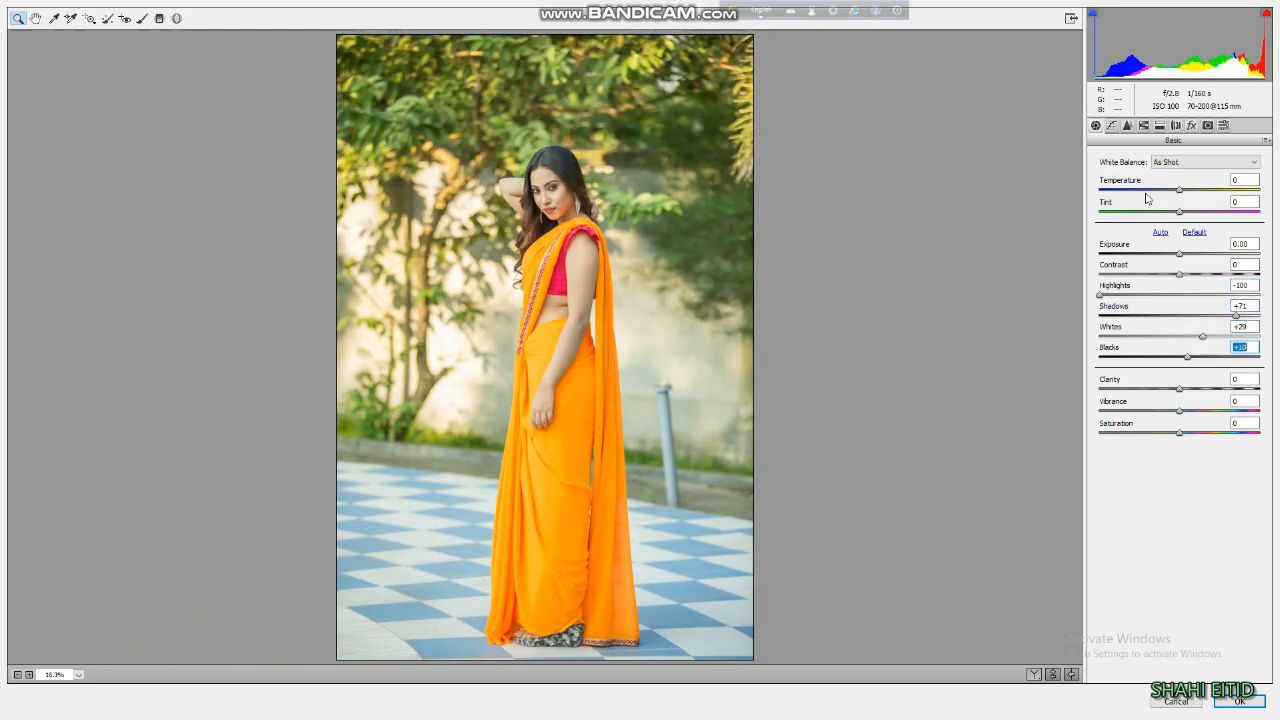
# Step: Fine-tune the HSL colours, place an RGB tone curve midpoint at input 126, output 131, and apply the Camera Raw adjustments
pyautogui.click(1143, 125)
pyautogui.click(1170, 177)
pyautogui.click(1212, 245)
pyautogui.click(1127, 125)
pyautogui.click(1095, 125)
pyautogui.click(1111, 125)
pyautogui.click(1179, 296)
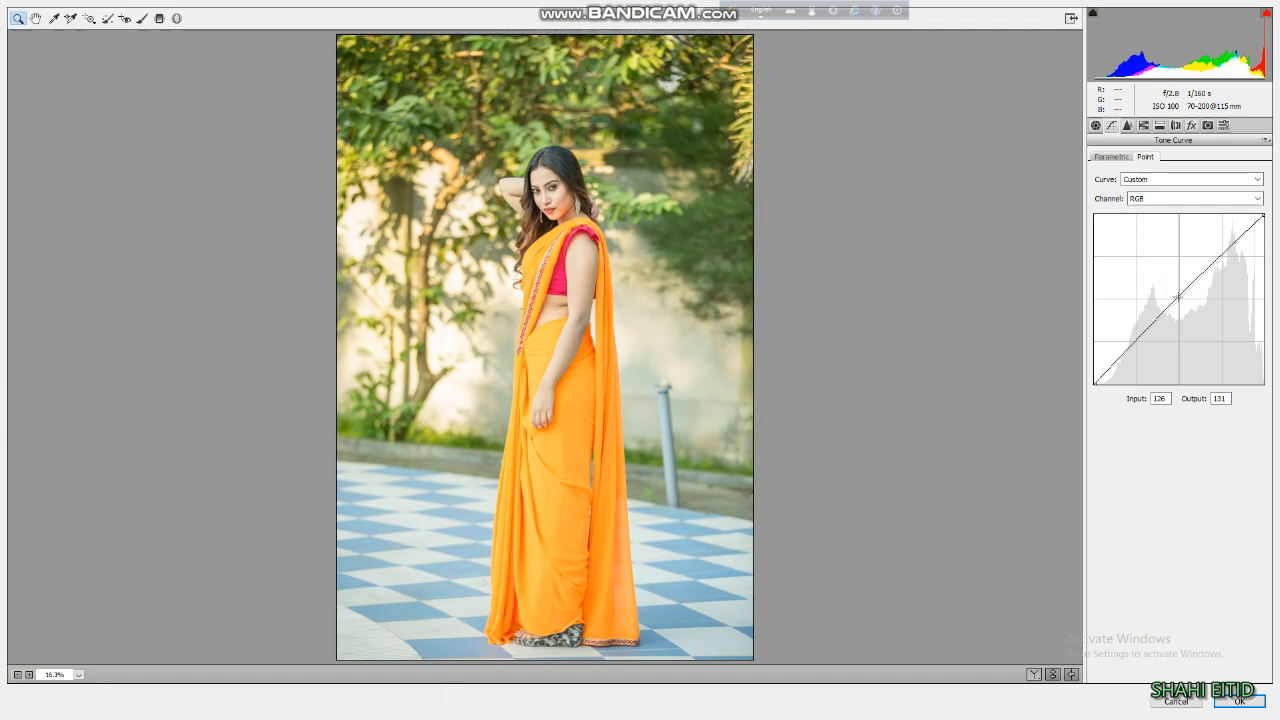
pyautogui.click(1095, 125)
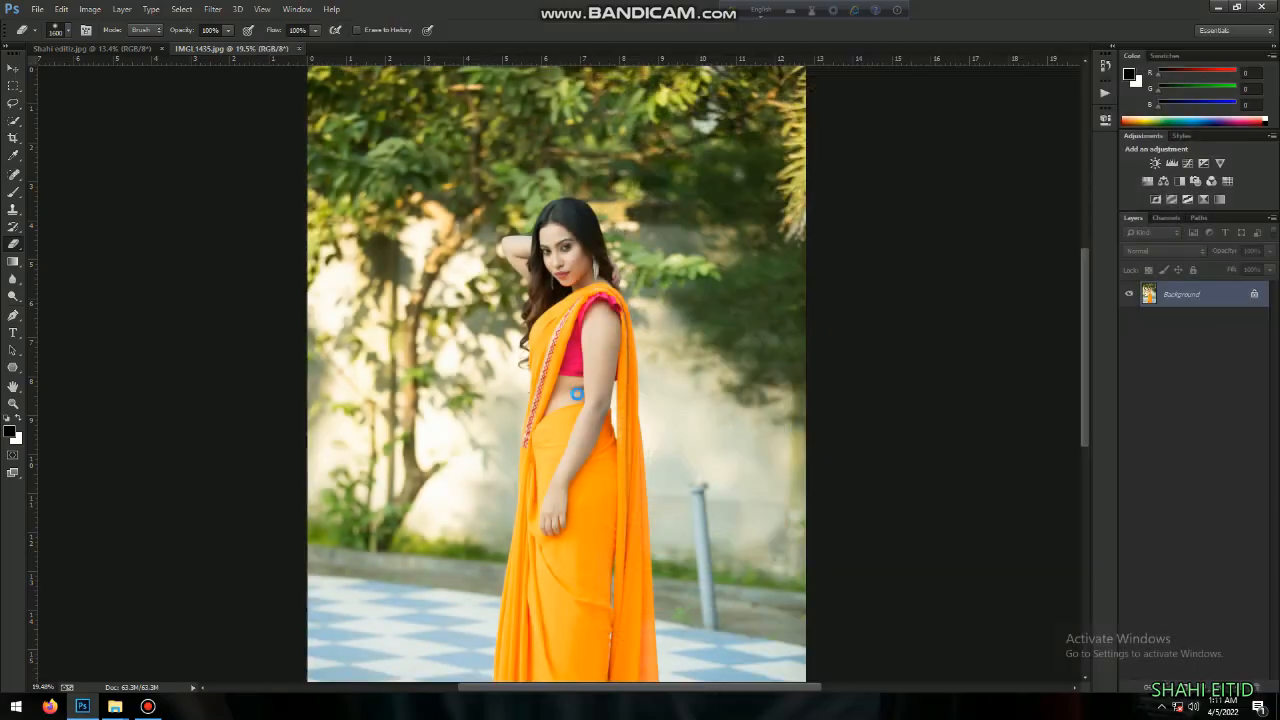
# Step: Remove the blemishes on the woman's face with the content-aware Spot Healing Brush
pyautogui.scroll(10, 565, 265)
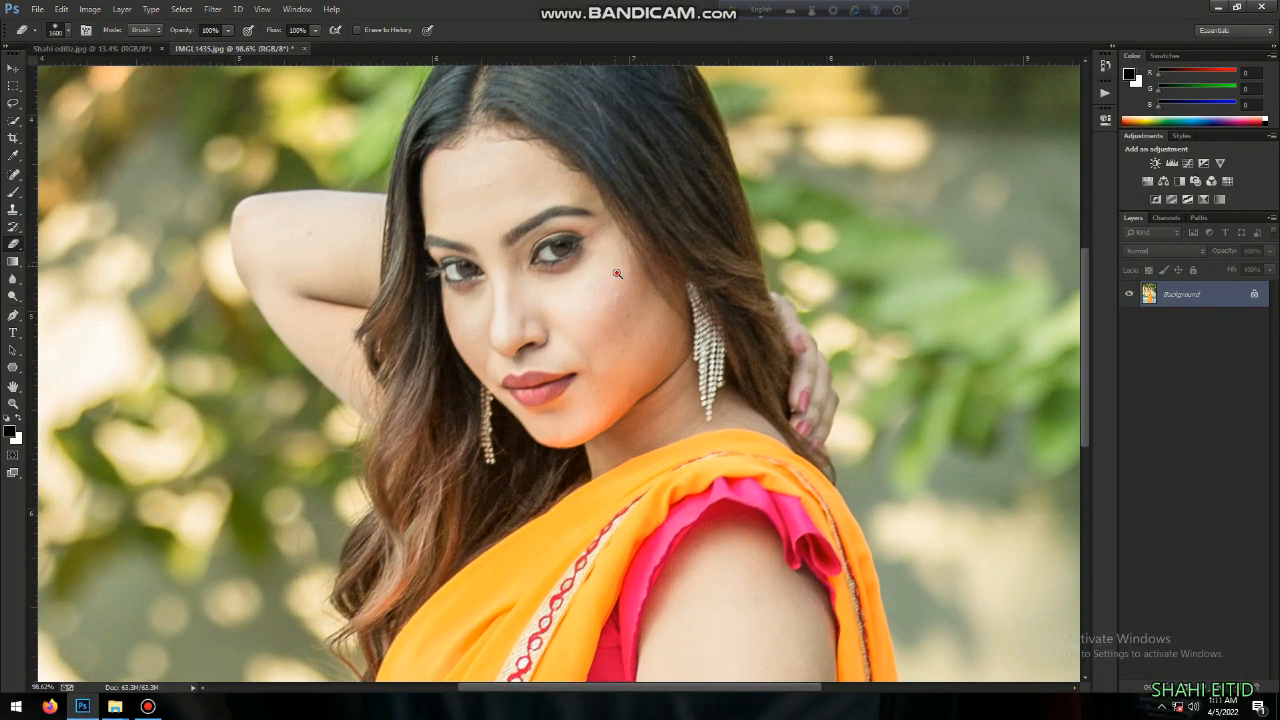
pyautogui.press('j')
pyautogui.scroll(-3, 610, 385)
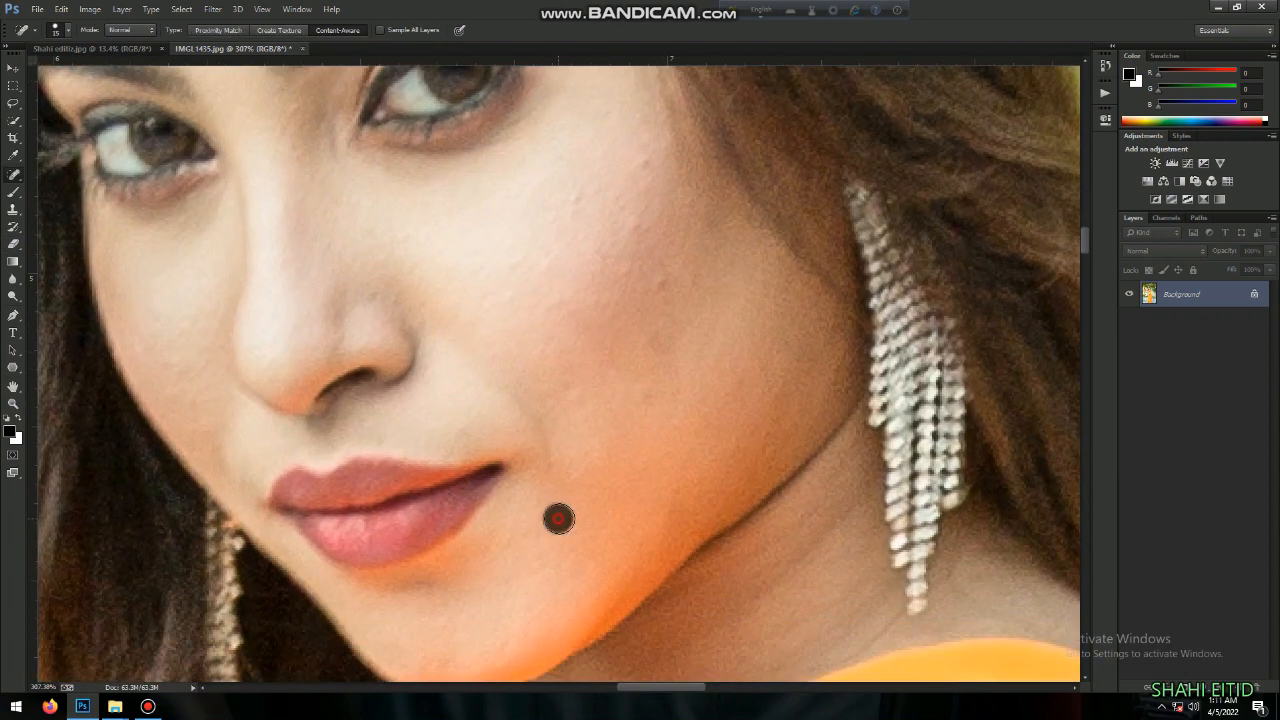
pyautogui.moveTo(315, 258); pyautogui.dragTo(382, 583)
pyautogui.click(402, 286)
pyautogui.click(253, 250)
pyautogui.click(214, 312)
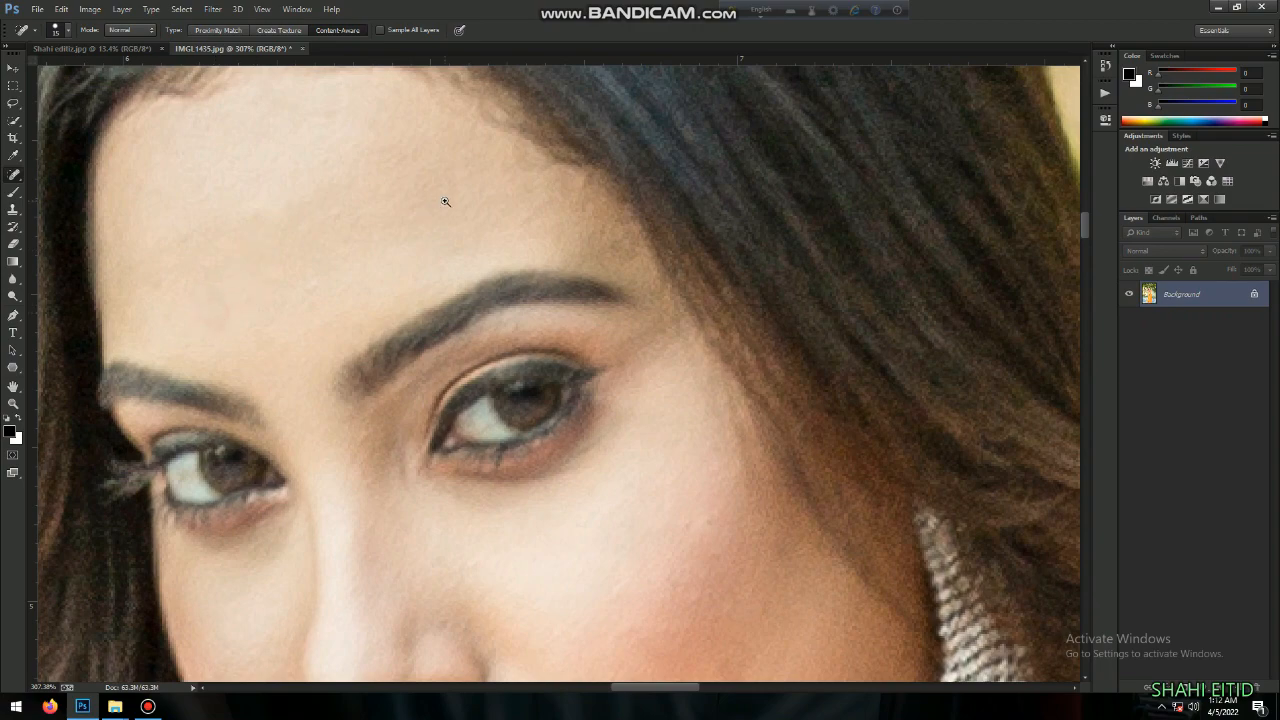
# Step: Smooth the skin with the Portraiture filter using the Smoothing: High preset
pyautogui.hotkey('ctrl', '0')
pyautogui.click(213, 9)
pyautogui.moveTo(330, 286)
pyautogui.click(440, 303)
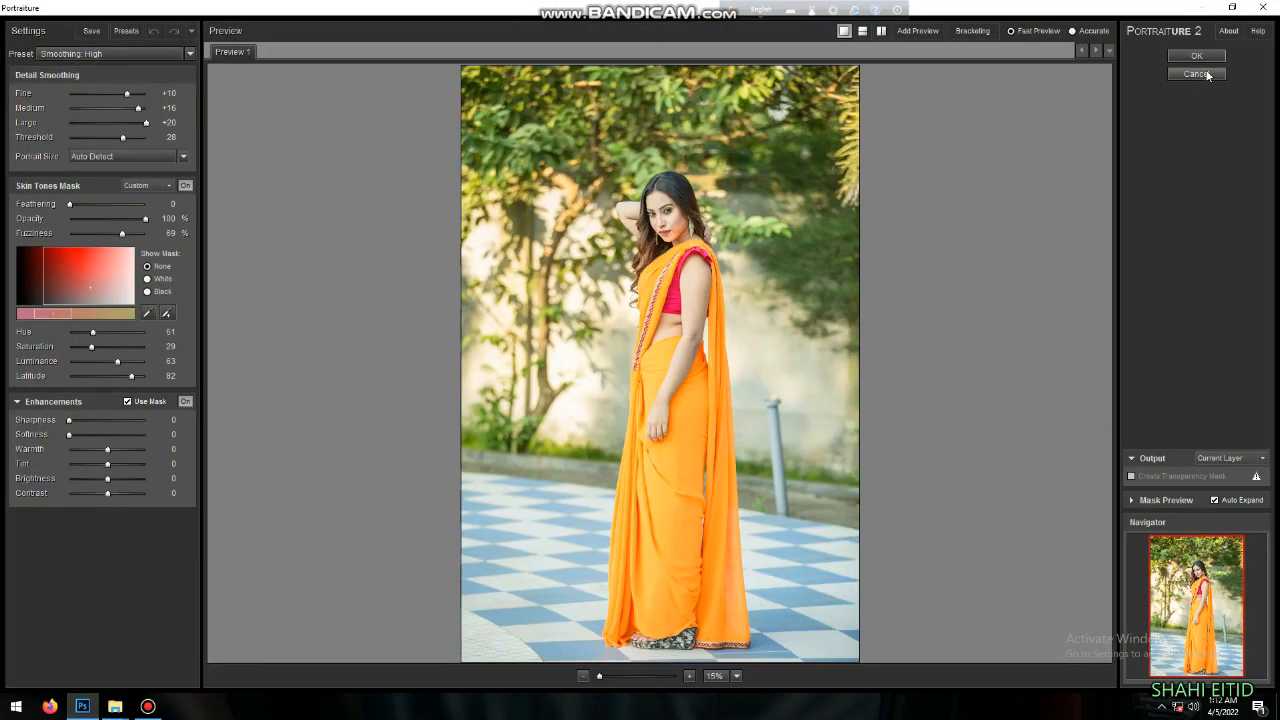
pyautogui.press('Return')
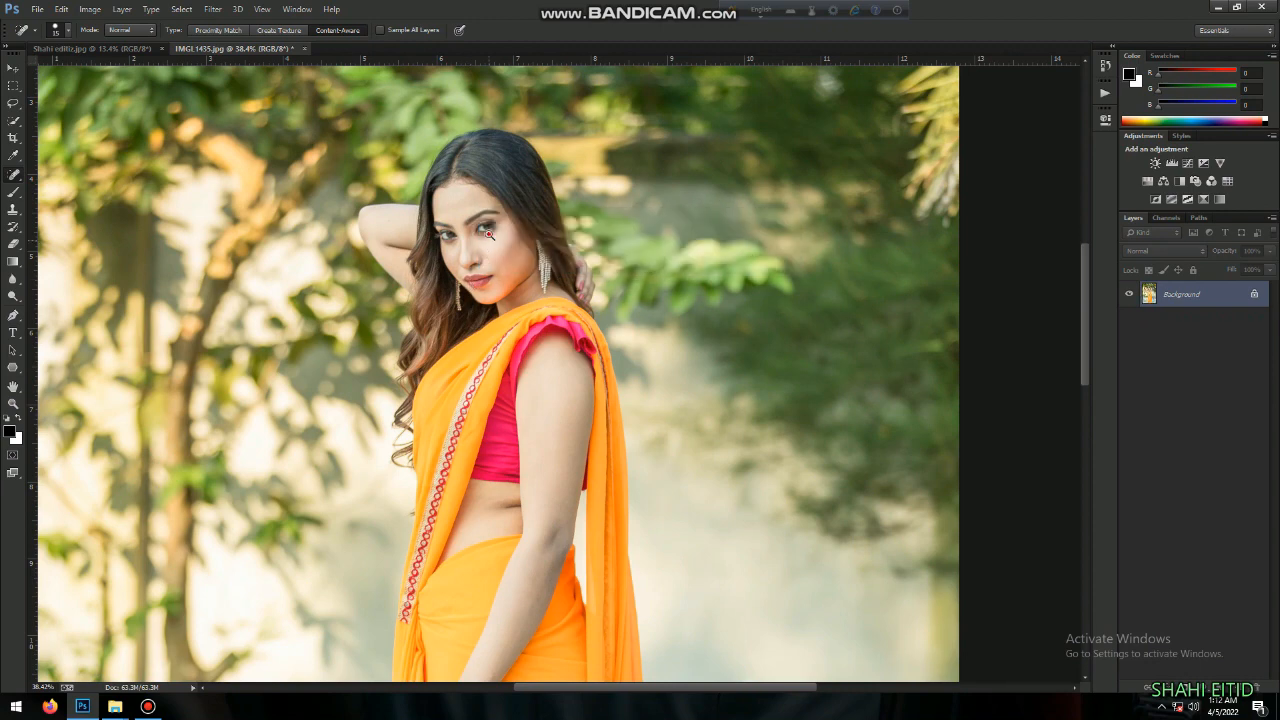
pyautogui.moveTo(489, 234); pyautogui.dragTo(570, 359)
pyautogui.moveTo(692, 327); pyautogui.dragTo(598, 325)
# Step: Duplicate the background layer and load a saved Camera Raw settings file that darkens and desaturates the surroundings
pyautogui.hotkey('ctrl', 'j')
pyautogui.click(212, 9)
pyautogui.click(231, 87)
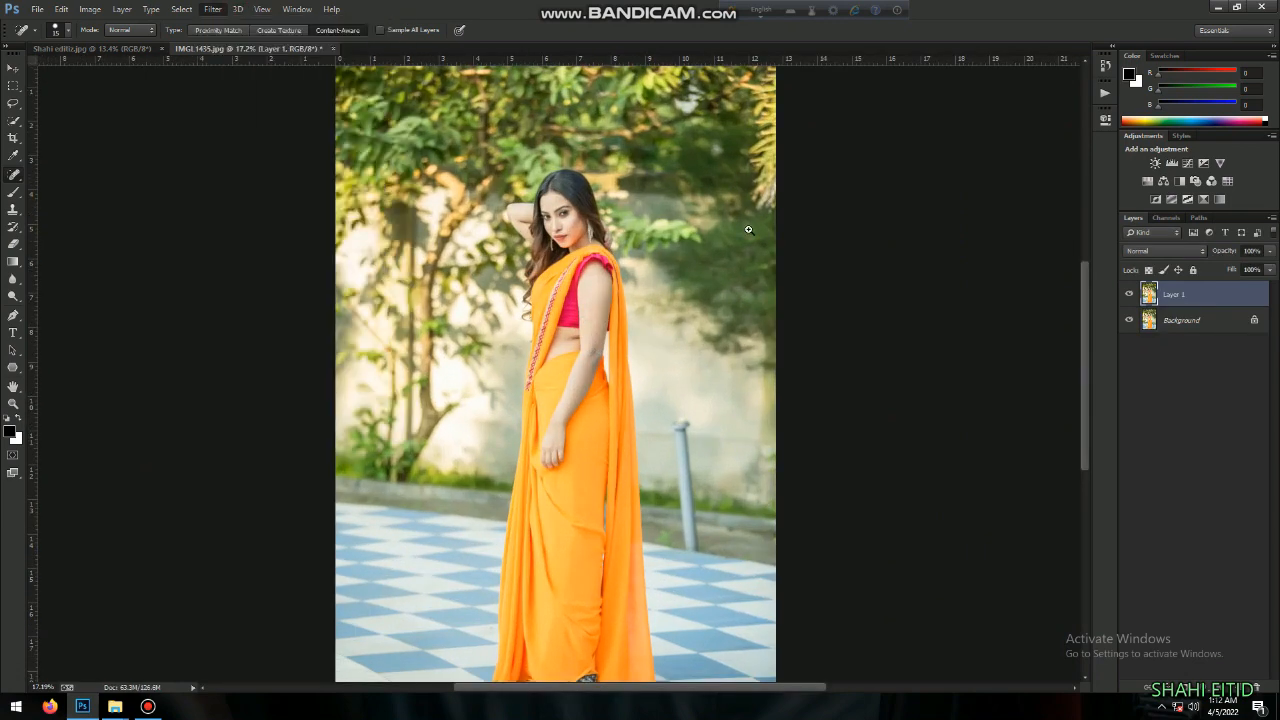
pyautogui.click(1213, 128)
pyautogui.click(1266, 141)
pyautogui.click(1185, 269)
pyautogui.click(174, 123)
pyautogui.doubleClick(174, 123)
# Step: Set the Camera Raw noise reduction Luminance to 32 while checking the face at 100% zoom
pyautogui.click(575, 320)
pyautogui.click(575, 320)
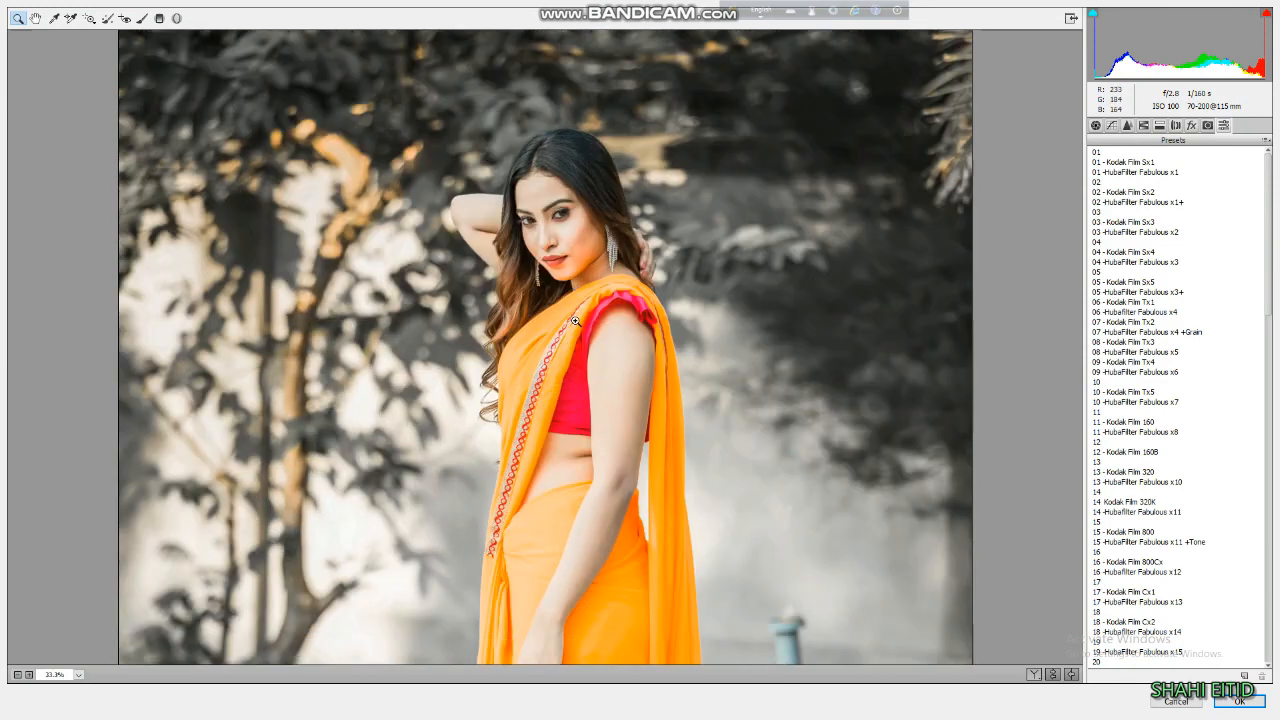
pyautogui.click(575, 320)
pyautogui.click(520, 326)
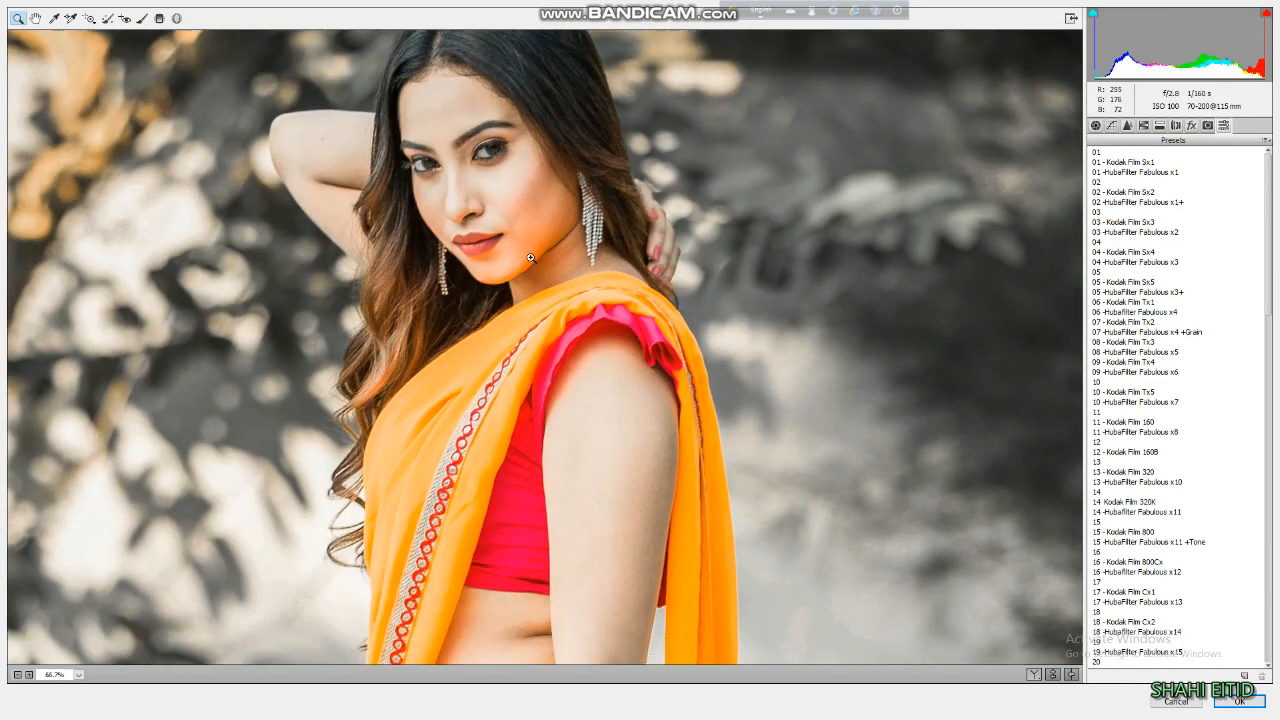
pyautogui.click(520, 326)
pyautogui.click(1127, 125)
pyautogui.moveTo(1116, 289); pyautogui.dragTo(1149, 289)
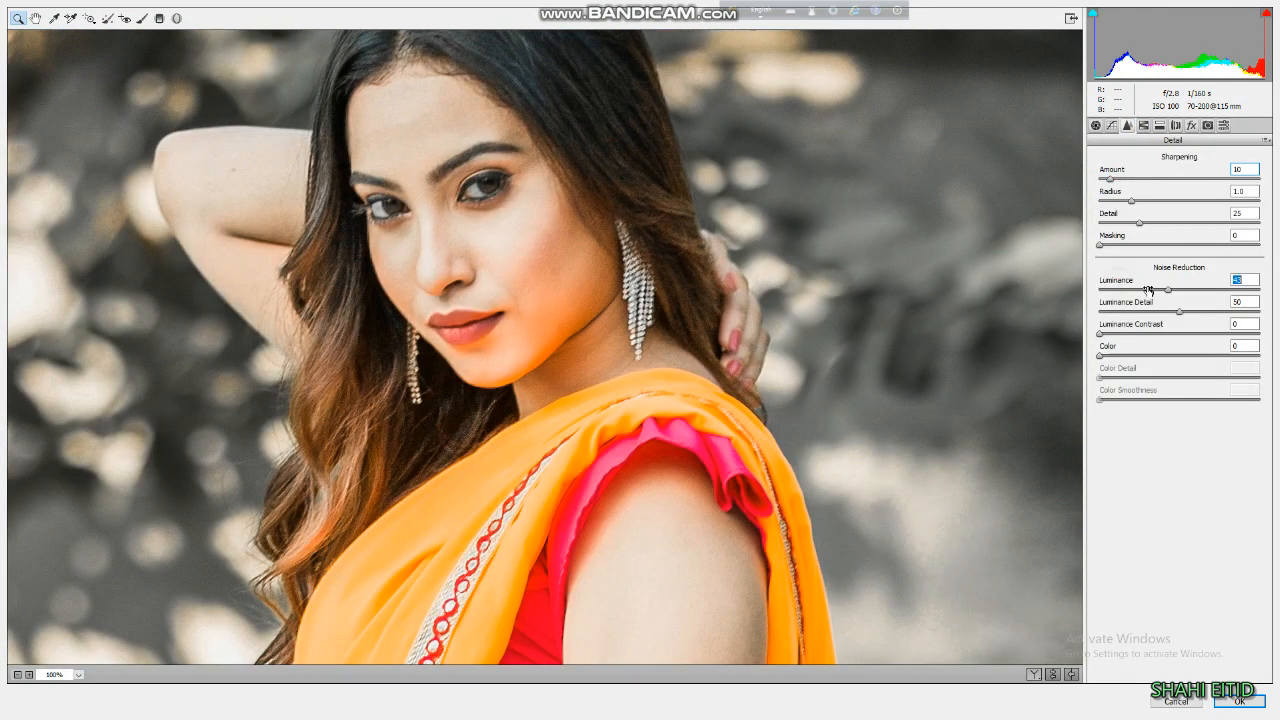
pyautogui.keyDown('alt'); pyautogui.click(539, 212); pyautogui.keyUp('alt')
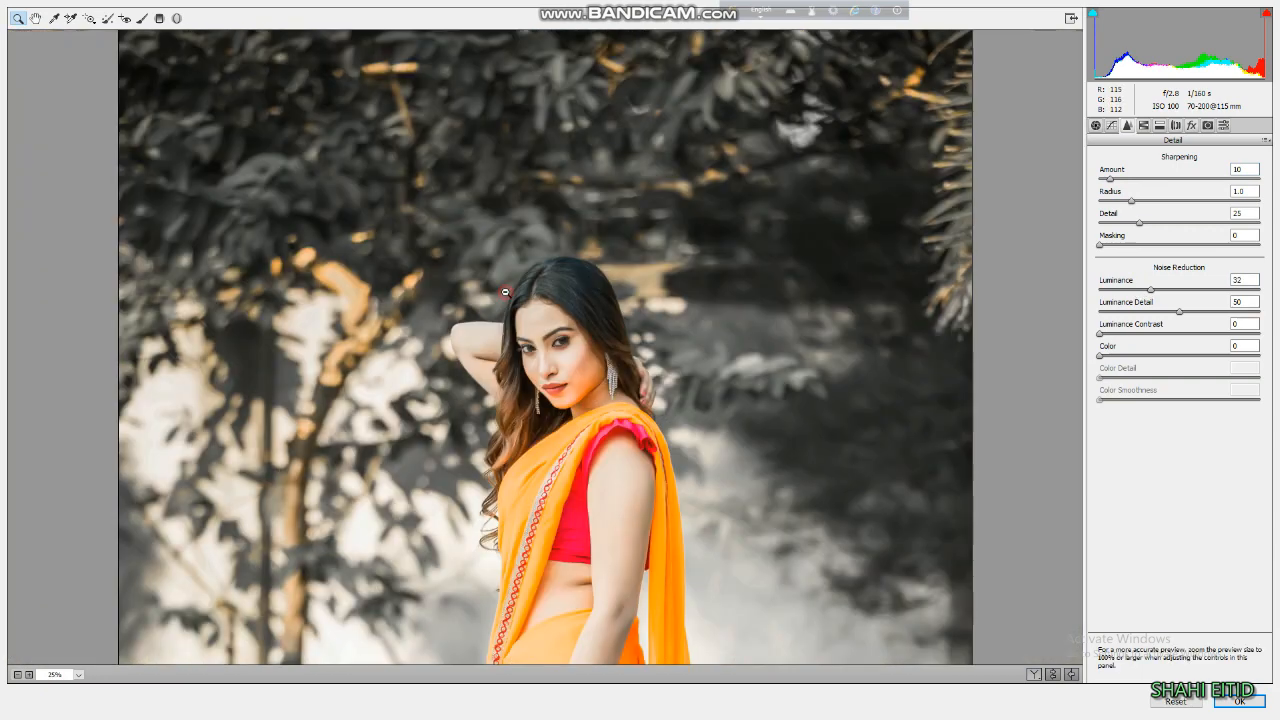
pyautogui.keyDown('alt'); pyautogui.click(505, 291); pyautogui.keyUp('alt')
pyautogui.keyDown('alt'); pyautogui.click(505, 291); pyautogui.keyUp('alt')
pyautogui.keyDown('alt'); pyautogui.click(505, 291); pyautogui.keyUp('alt')
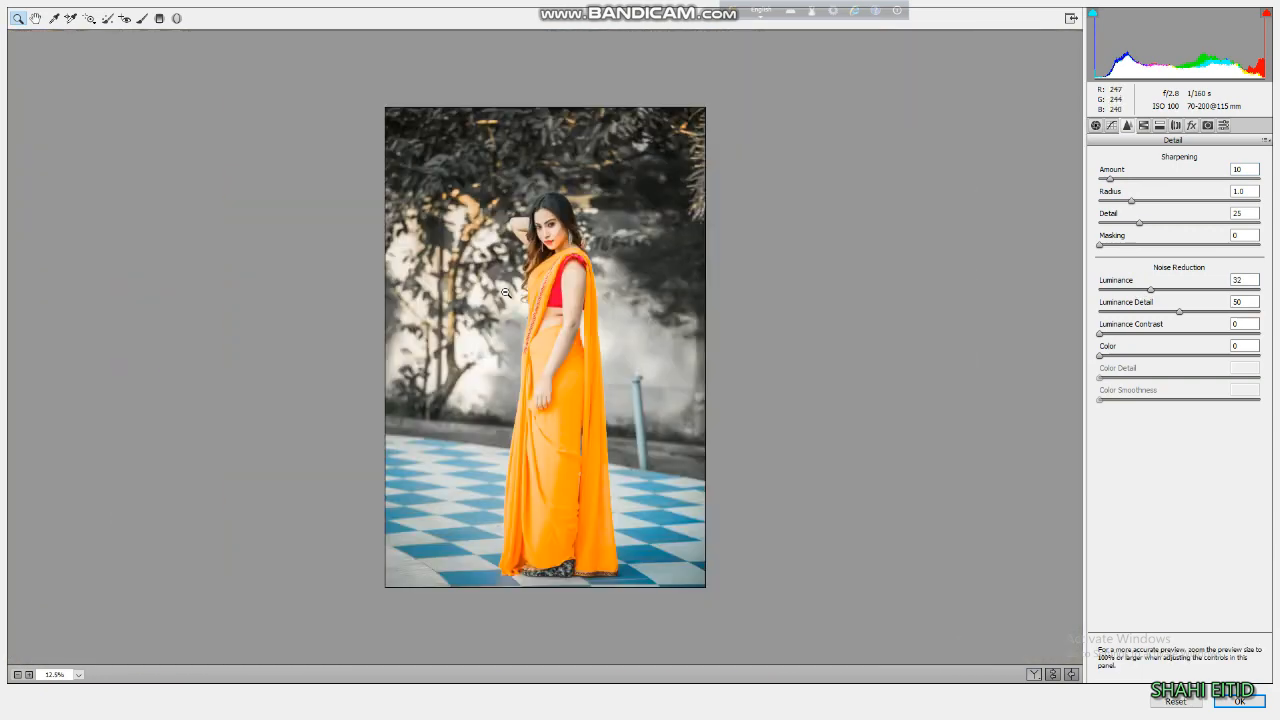
# Step: Add a post-crop vignette with Amount -15 and a reduced Midpoint, and apply the Camera Raw filter
pyautogui.click(1192, 125)
pyautogui.moveTo(1171, 290); pyautogui.dragTo(1160, 292)
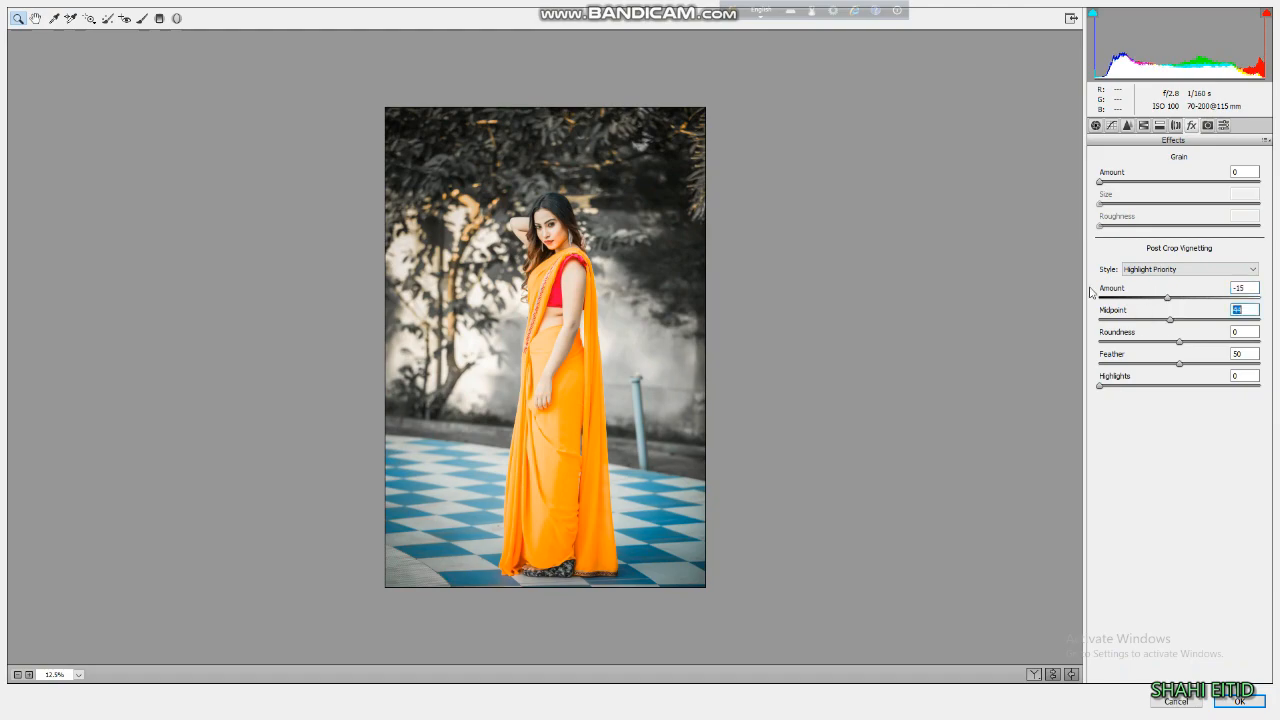
pyautogui.press('Return')
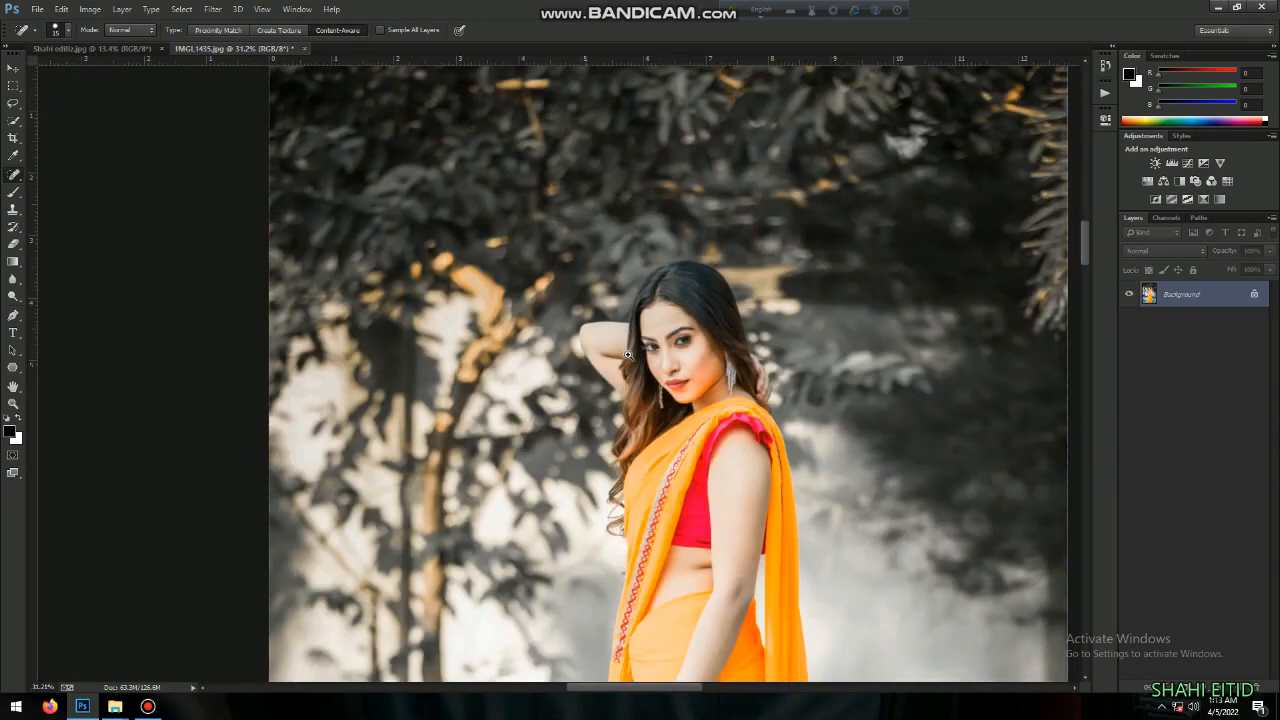
# Step: Compare the graded layer with the original by toggling its visibility, and merge it into the background
pyautogui.hotkey('ctrl', 'j')
pyautogui.hotkey('ctrl', '0')
pyautogui.click(1124, 296)
pyautogui.click(1124, 296)
pyautogui.click(1124, 296)
pyautogui.click(1124, 296)
pyautogui.click(1124, 296)
pyautogui.click(1124, 296)
pyautogui.moveTo(585, 286); pyautogui.dragTo(592, 286)
pyautogui.scroll(6, 592, 286)
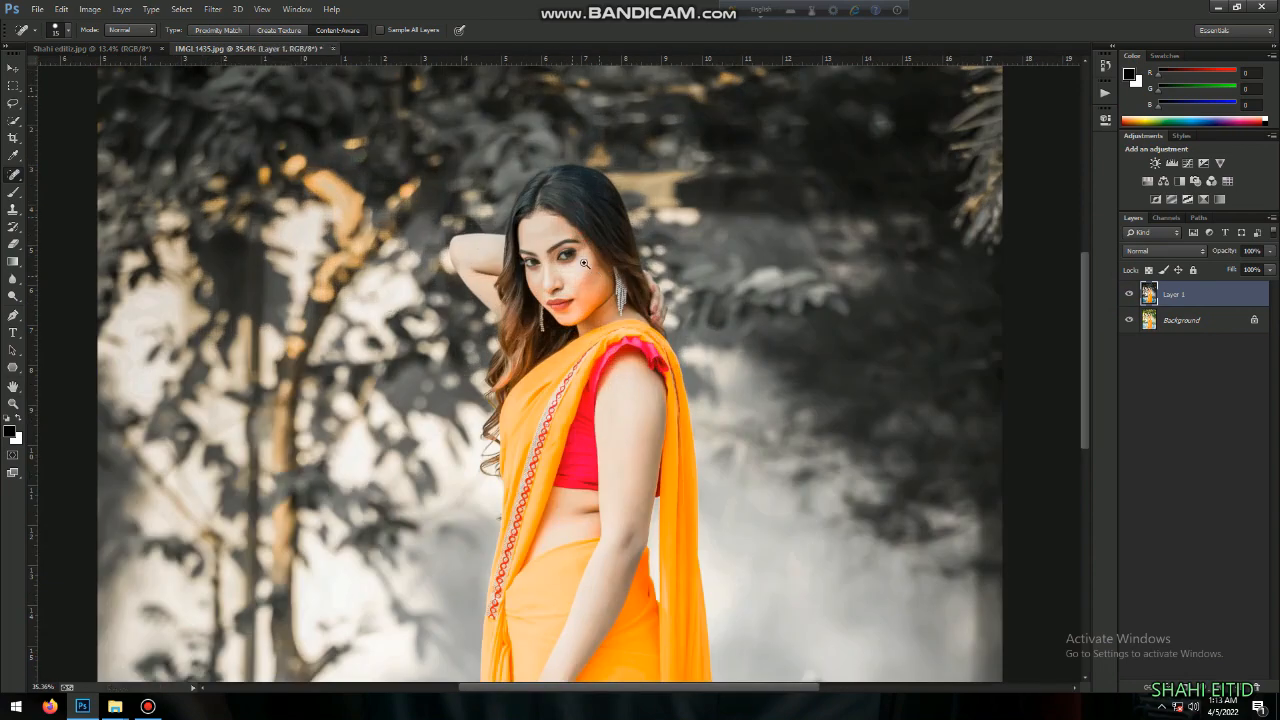
pyautogui.hotkey('ctrl', 'e')
pyautogui.scroll(2, 274, 229)
pyautogui.moveTo(425, 260); pyautogui.dragTo(330, 260)
pyautogui.moveTo(612, 600); pyautogui.dragTo(651, 251)
pyautogui.moveTo(651, 324); pyautogui.dragTo(557, 324)
pyautogui.scroll(1, 557, 324)
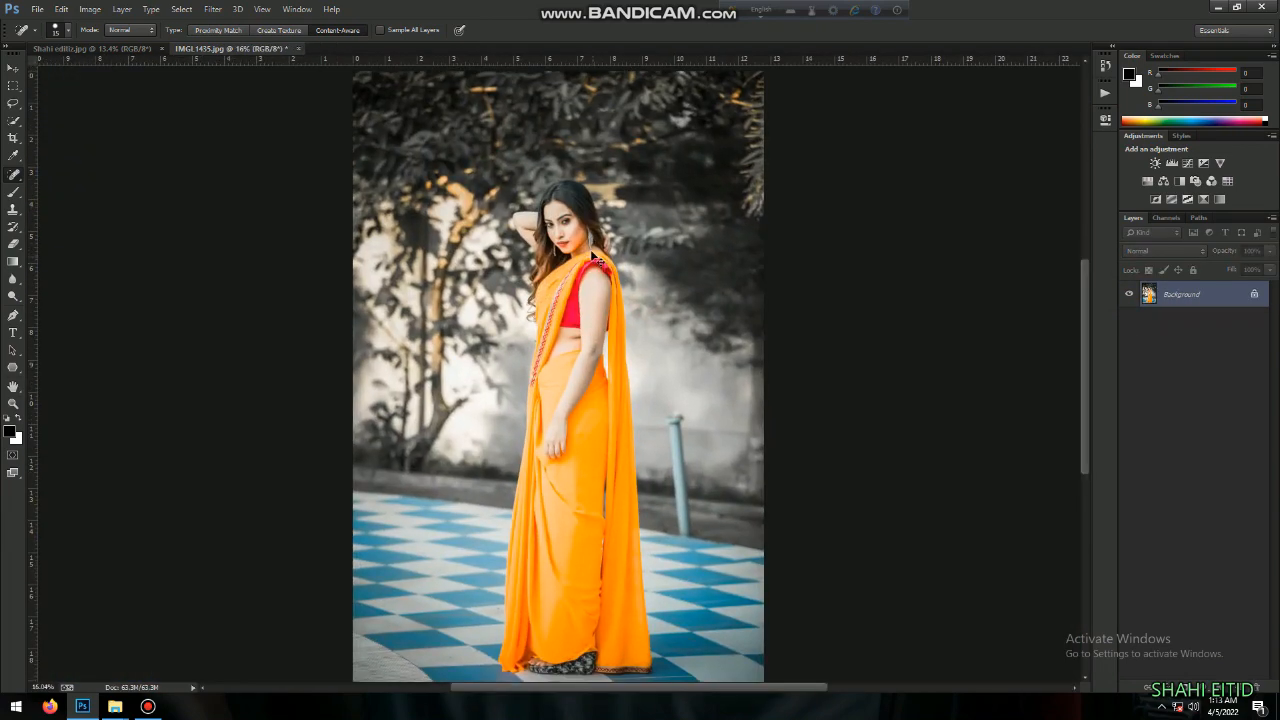
# Step: Duplicate the background and apply a Camera Raw radial filter around the woman with Exposure -1.25, Highlights -42 and Feather 38
pyautogui.hotkey('ctrl', 'j')
pyautogui.click(213, 9)
pyautogui.click(292, 87)
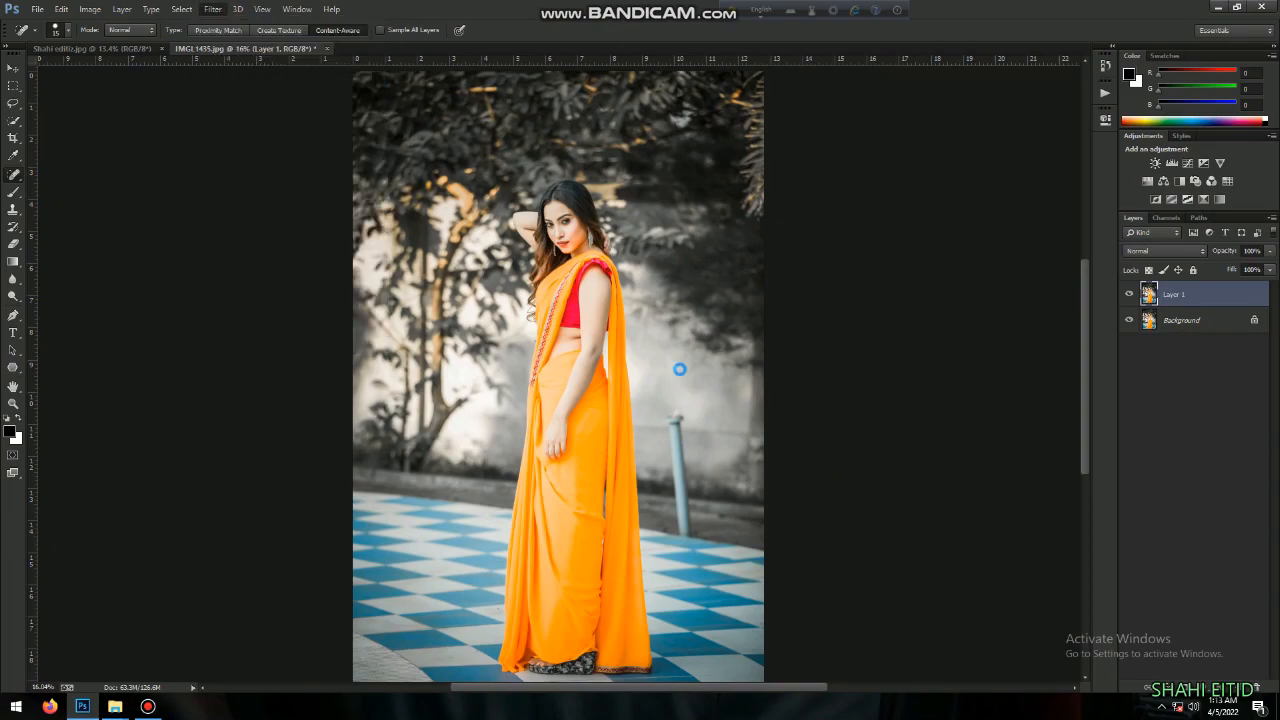
pyautogui.click(177, 18)
pyautogui.moveTo(556, 256); pyautogui.dragTo(656, 497)
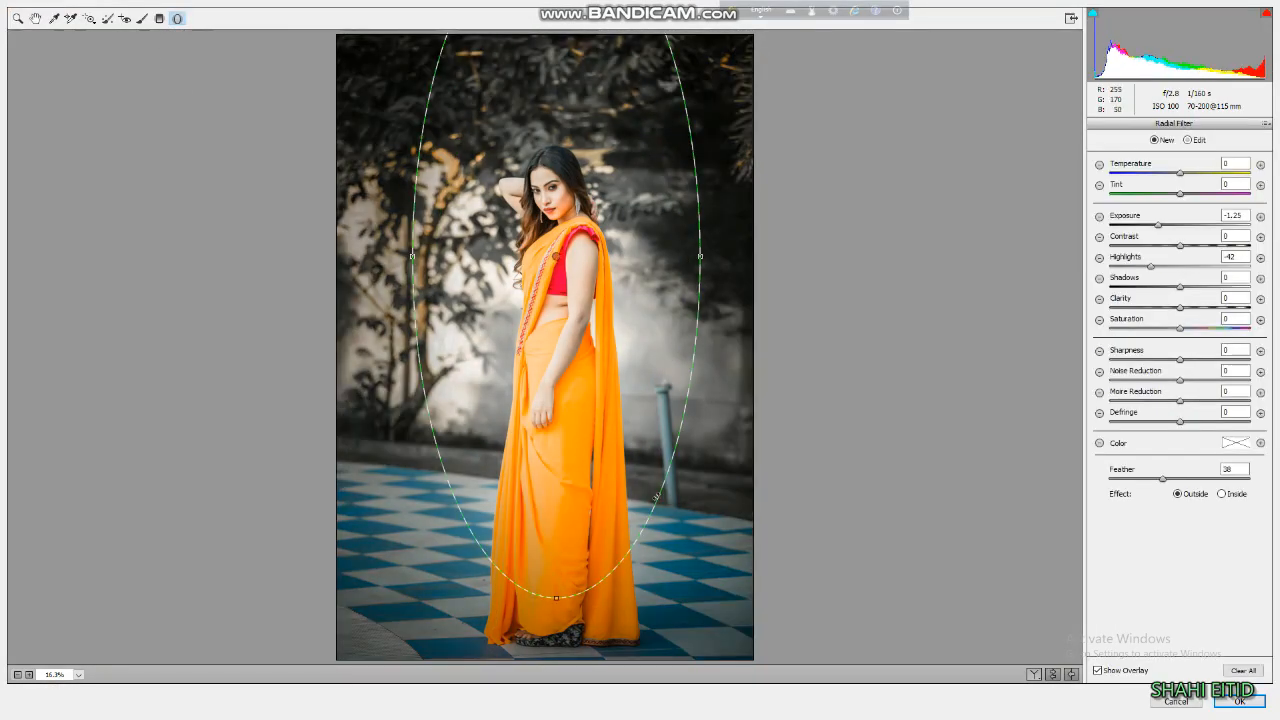
pyautogui.press('Return')
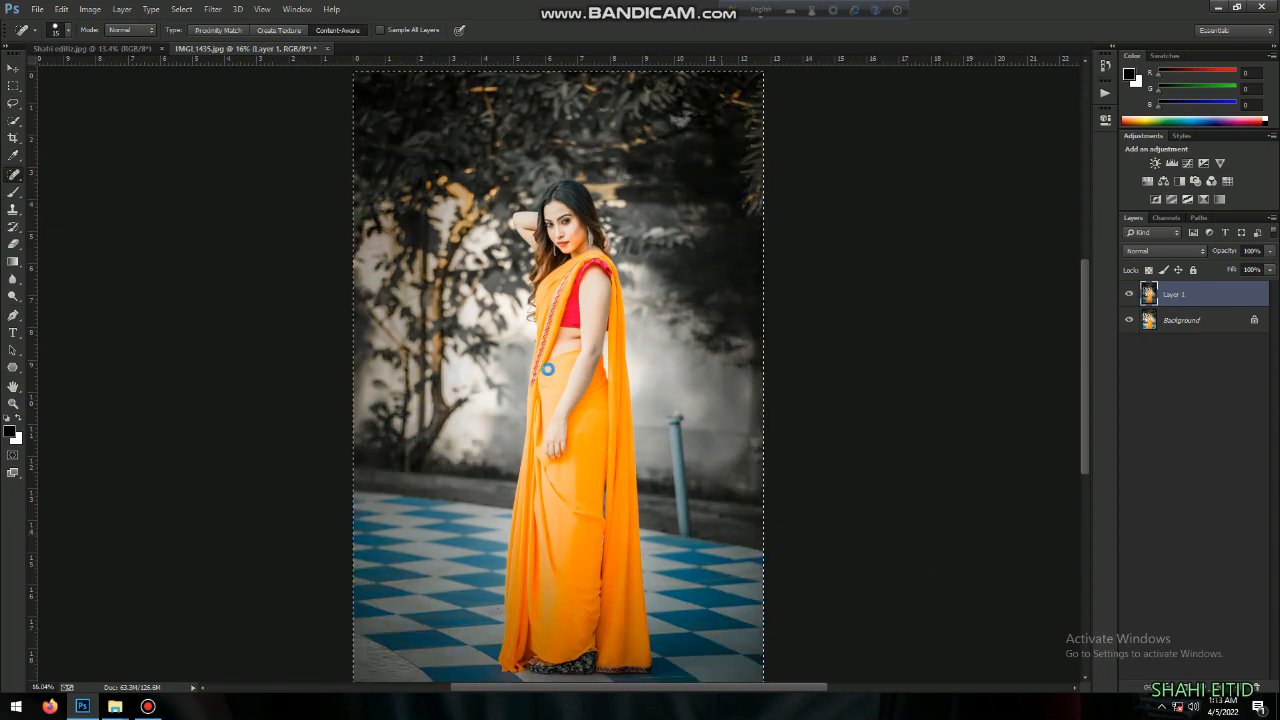
# Step: Reapply the last filter on another duplicate layer, lower its opacity, and stamp the visible layers onto a new one
pyautogui.hotkey('ctrl', 'z')
pyautogui.hotkey('ctrl', 'j')
pyautogui.hotkey('ctrl', 'f')
pyautogui.moveTo(1226, 251); pyautogui.dragTo(1201, 251)
pyautogui.click(1129, 295)
pyautogui.click(1129, 295)
pyautogui.hotkey('ctrl', 'shift', 'alt', 'e')
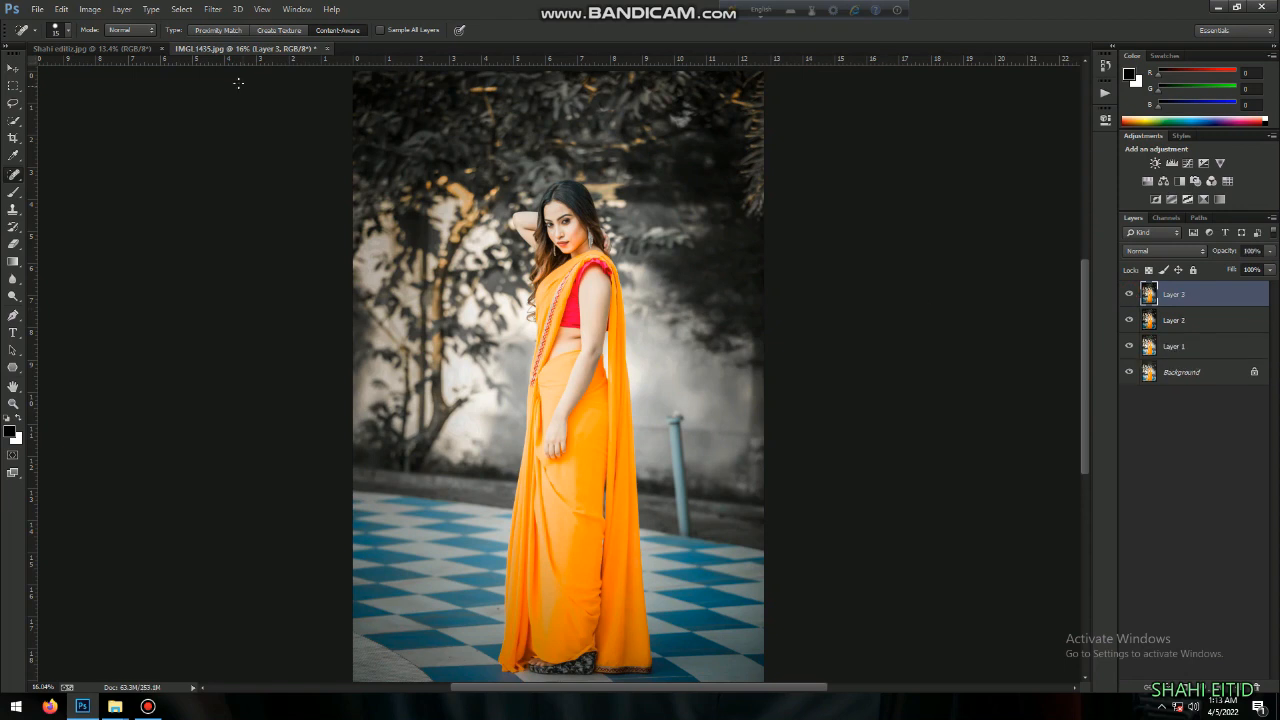
# Step: Reduce noise on the stamped layer with Noiseware Professional using the Default settings, and check the woman's face up close
pyautogui.click(213, 9)
pyautogui.moveTo(234, 289)
pyautogui.click(454, 289)
pyautogui.moveTo(694, 274); pyautogui.dragTo(714, 423)
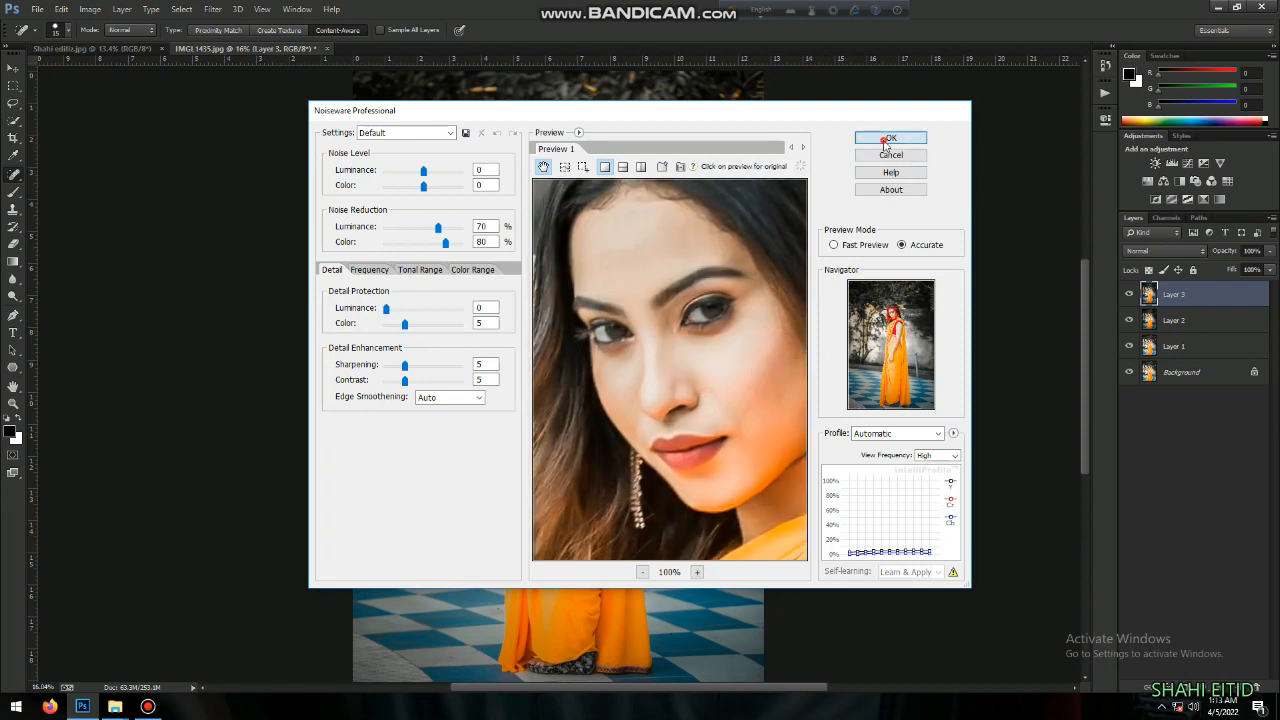
pyautogui.click(885, 140)
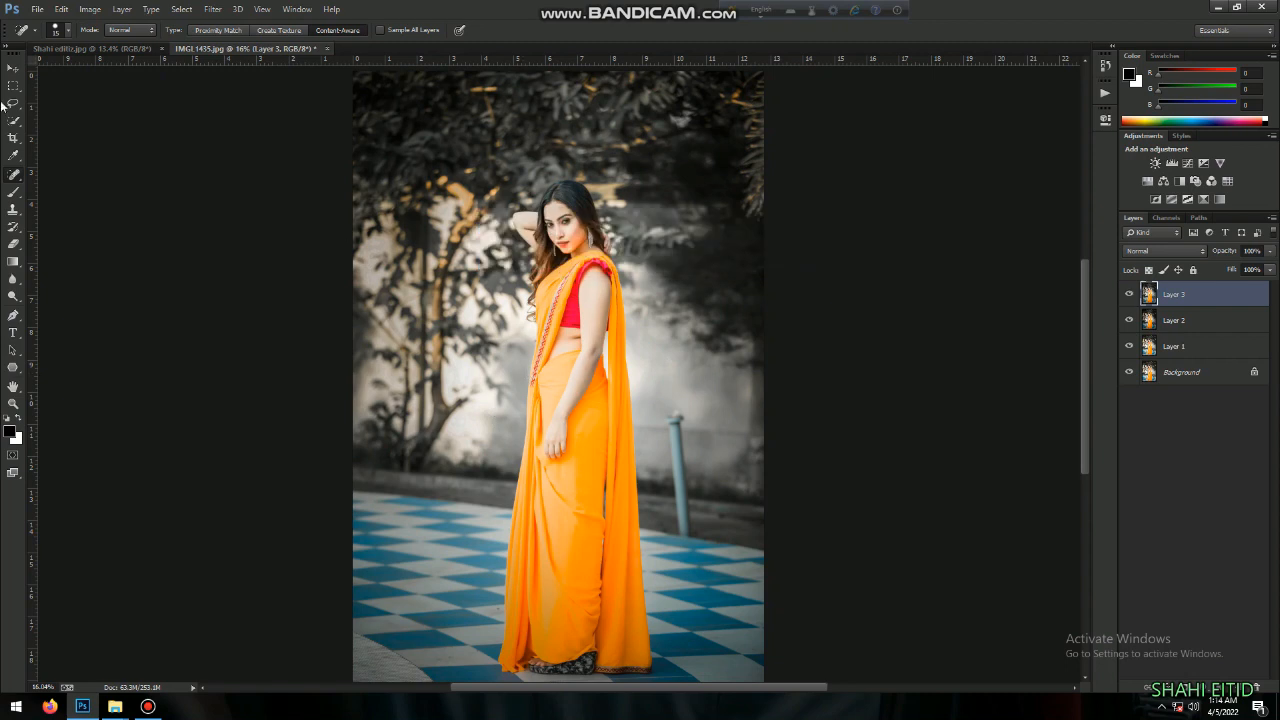
pyautogui.click(13, 68)
pyautogui.moveTo(566, 222)
pyautogui.mouseDown()
pyautogui.moveTo(716, 403)
pyautogui.moveTo(714, 364)
pyautogui.mouseUp()
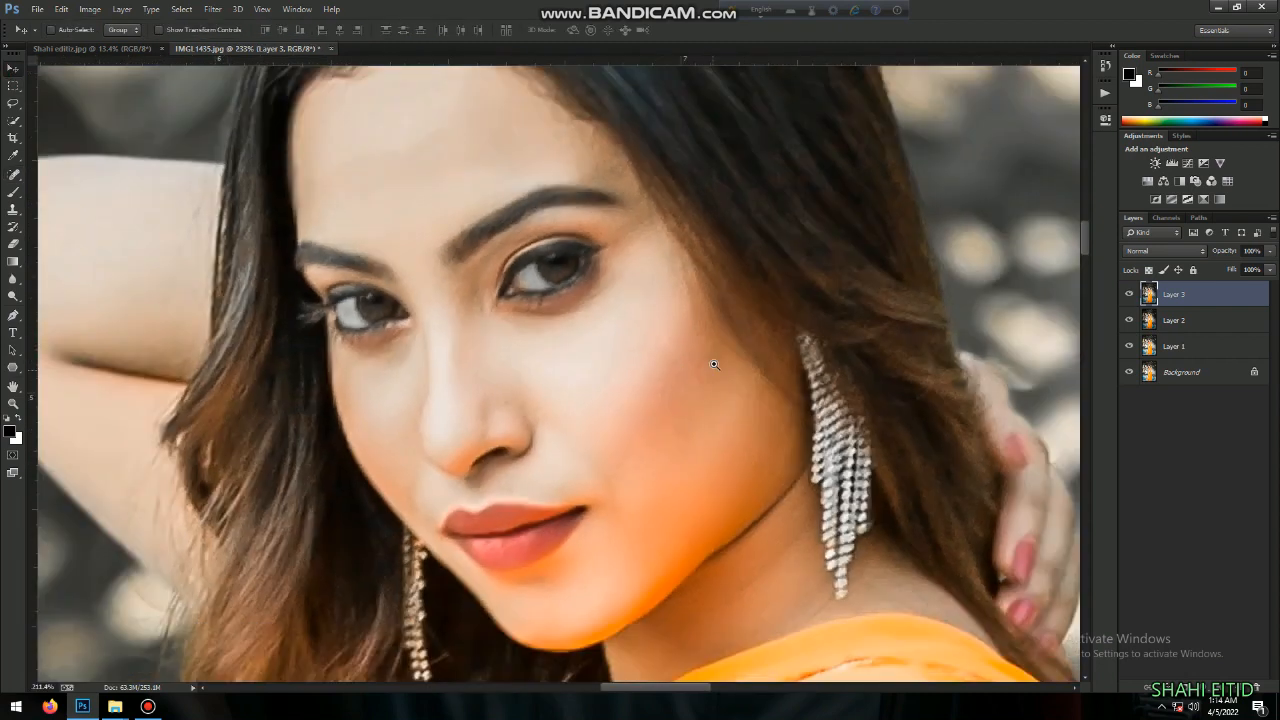
pyautogui.hotkey('ctrl', '0')
pyautogui.scroll(-10, 697, 343)
pyautogui.scroll(3, 601, 346)
# Step: Stamp the visible layers onto a new layer and raise its sharpening Amount with the Camera Raw filter's Detail settings
pyautogui.hotkey('ctrl', 'shift', 'alt', 'e')
pyautogui.click(212, 9)
pyautogui.click(300, 89)
pyautogui.click(1127, 125)
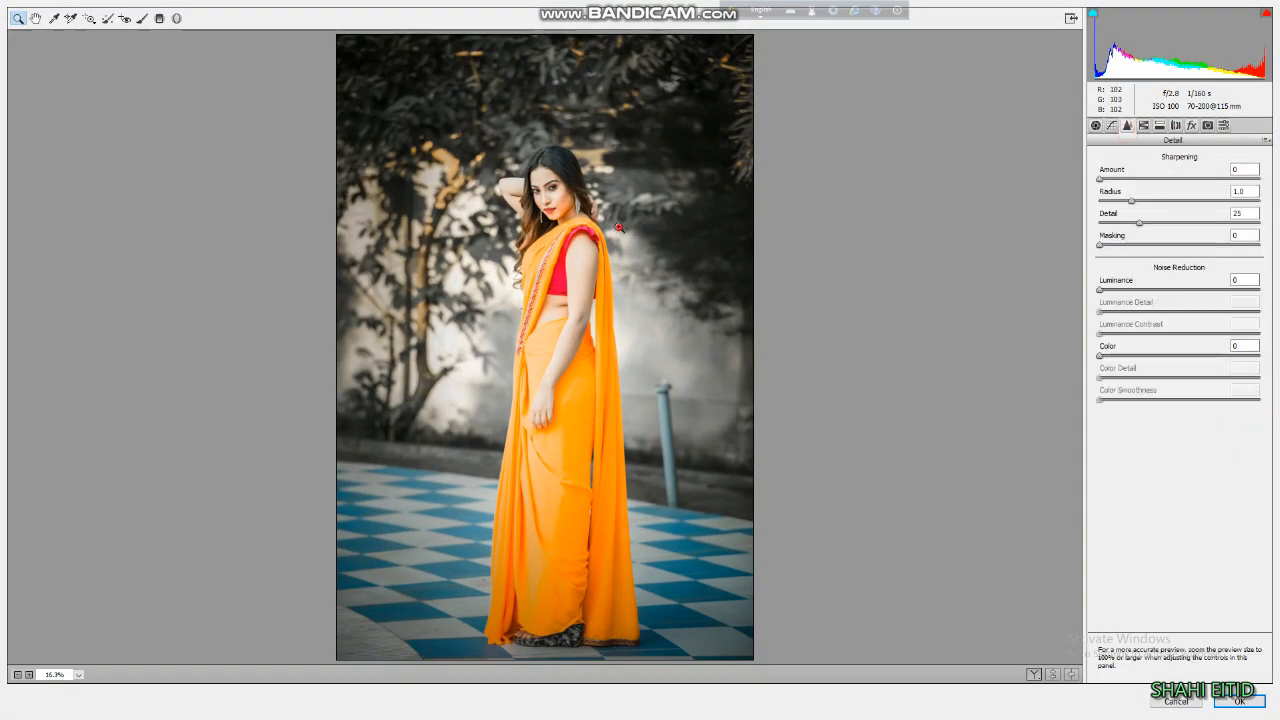
pyautogui.scroll(7, 580, 286)
pyautogui.click(1139, 178)
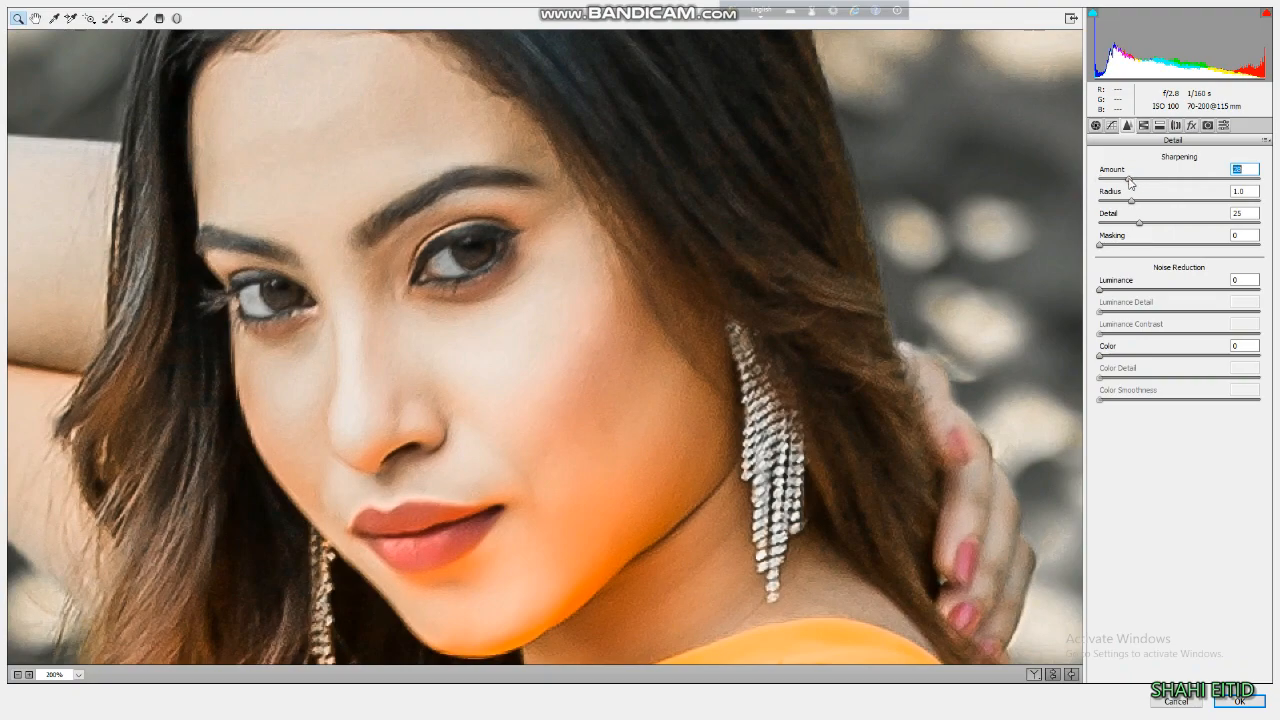
pyautogui.press('Return')
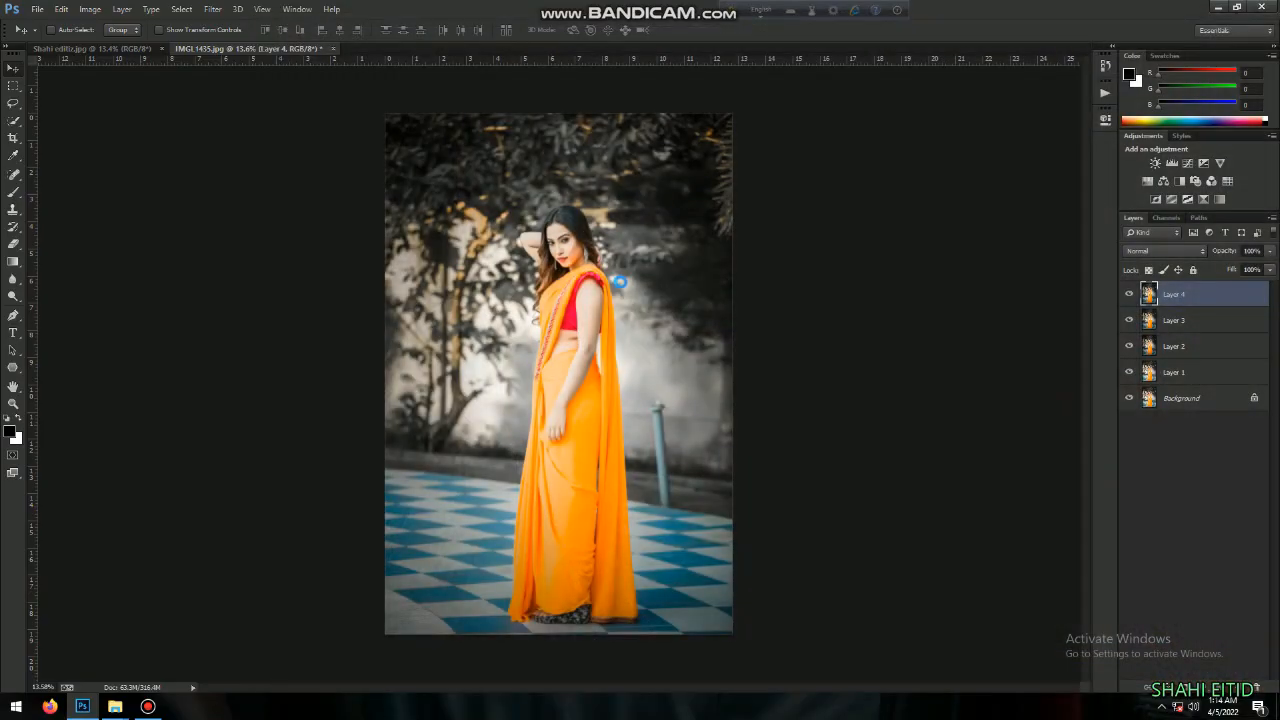
# Step: Inspect the sharpened portrait at closer range and merge all the layers into the background
pyautogui.scroll(10, 544, 250)
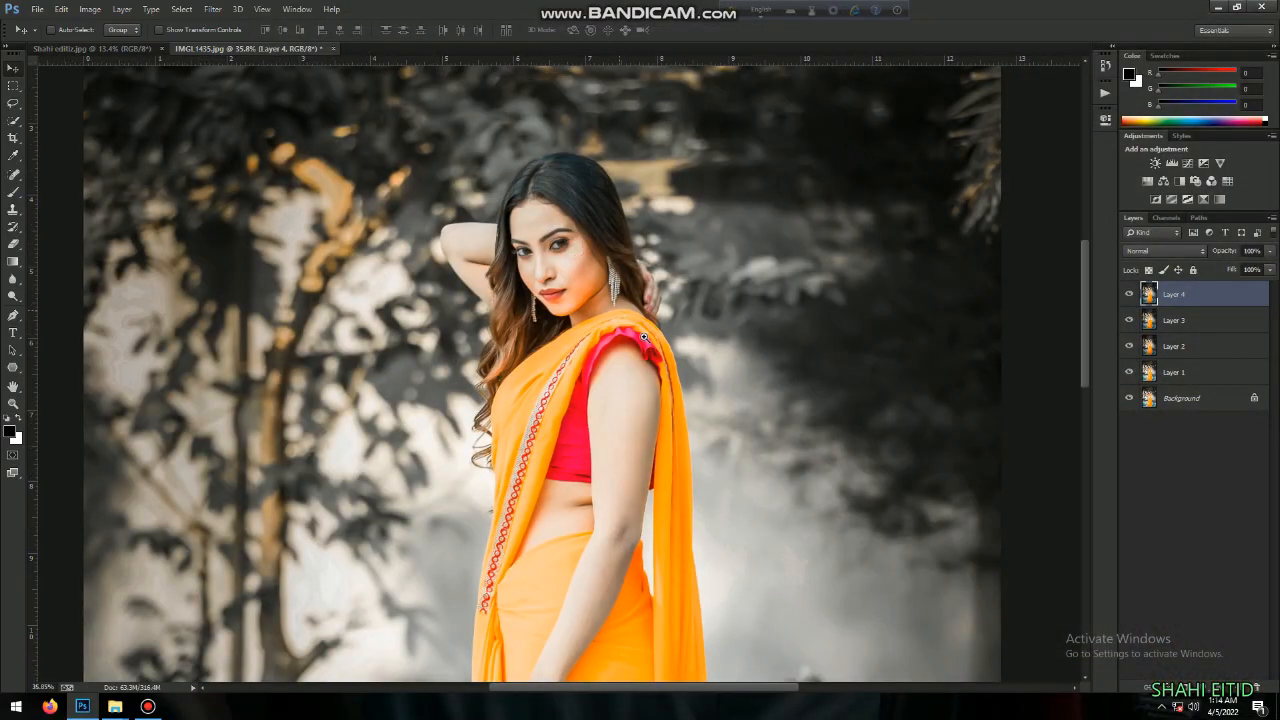
pyautogui.scroll(-9, 597, 308)
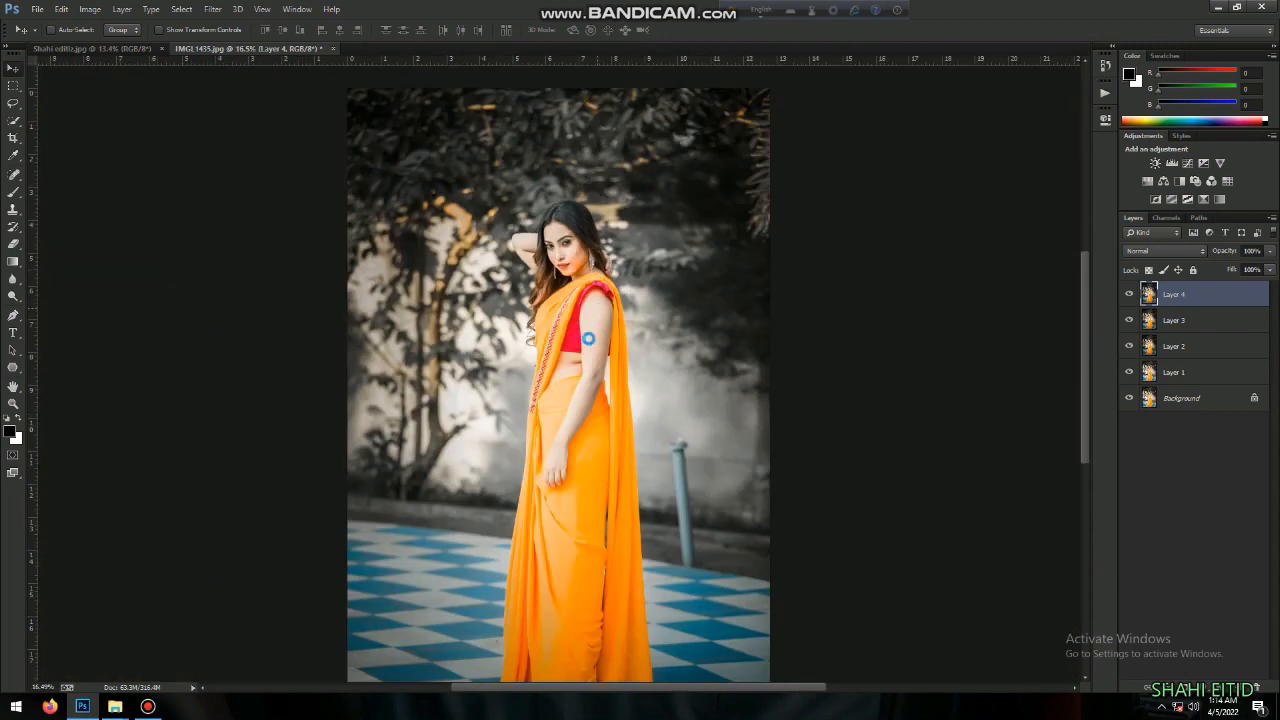
pyautogui.hotkey('ctrl', 'shift', 'e')
# Step: Switch to File Explorer, find the shahi111 logo image in the drive folders, and open it in Photoshop
pyautogui.click(1217, 7)
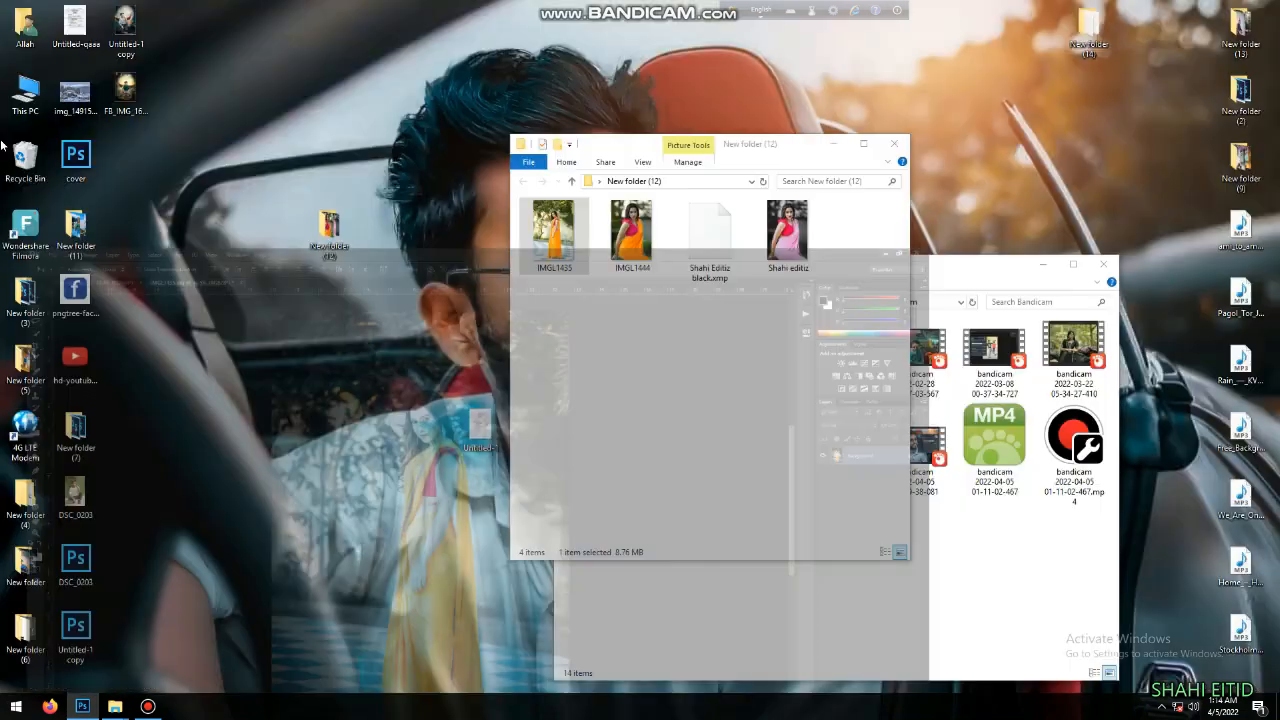
pyautogui.press('super+e')
pyautogui.doubleClick(830, 118)
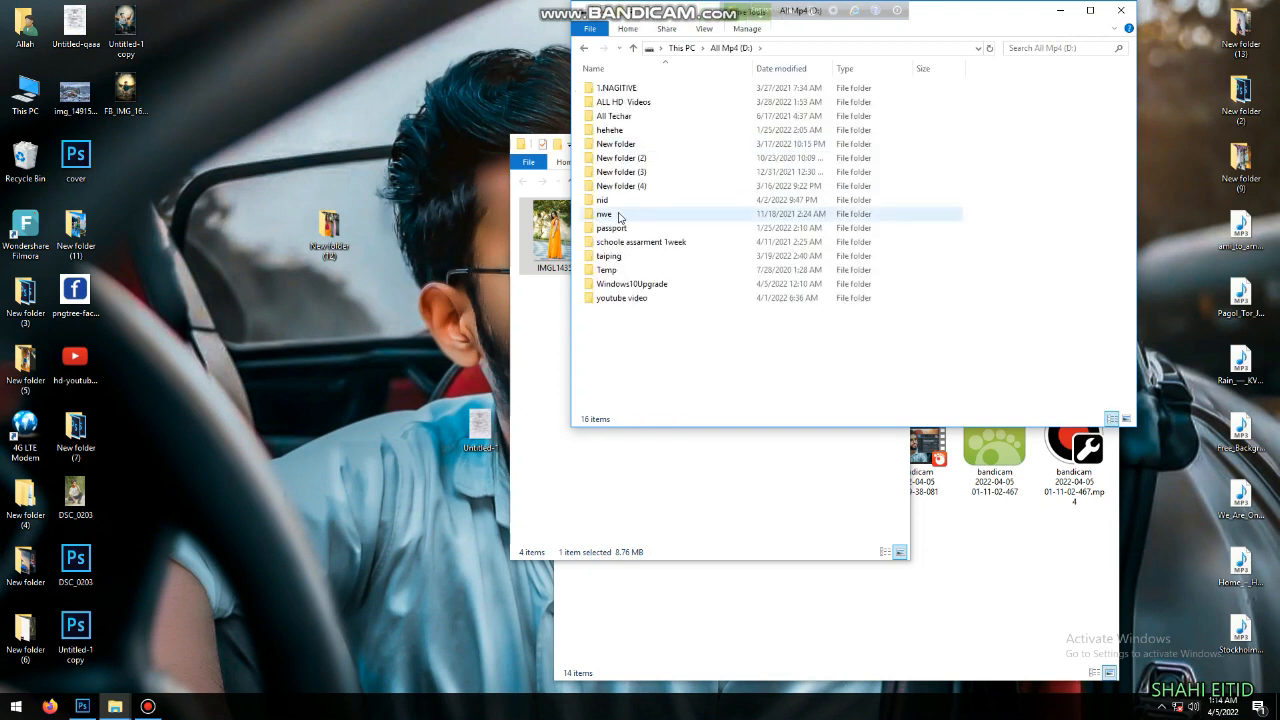
pyautogui.click(584, 48)
pyautogui.doubleClick(660, 160)
pyautogui.doubleClick(615, 172)
pyautogui.moveTo(773, 100); pyautogui.dragTo(596, 50)
pyautogui.press('Return')
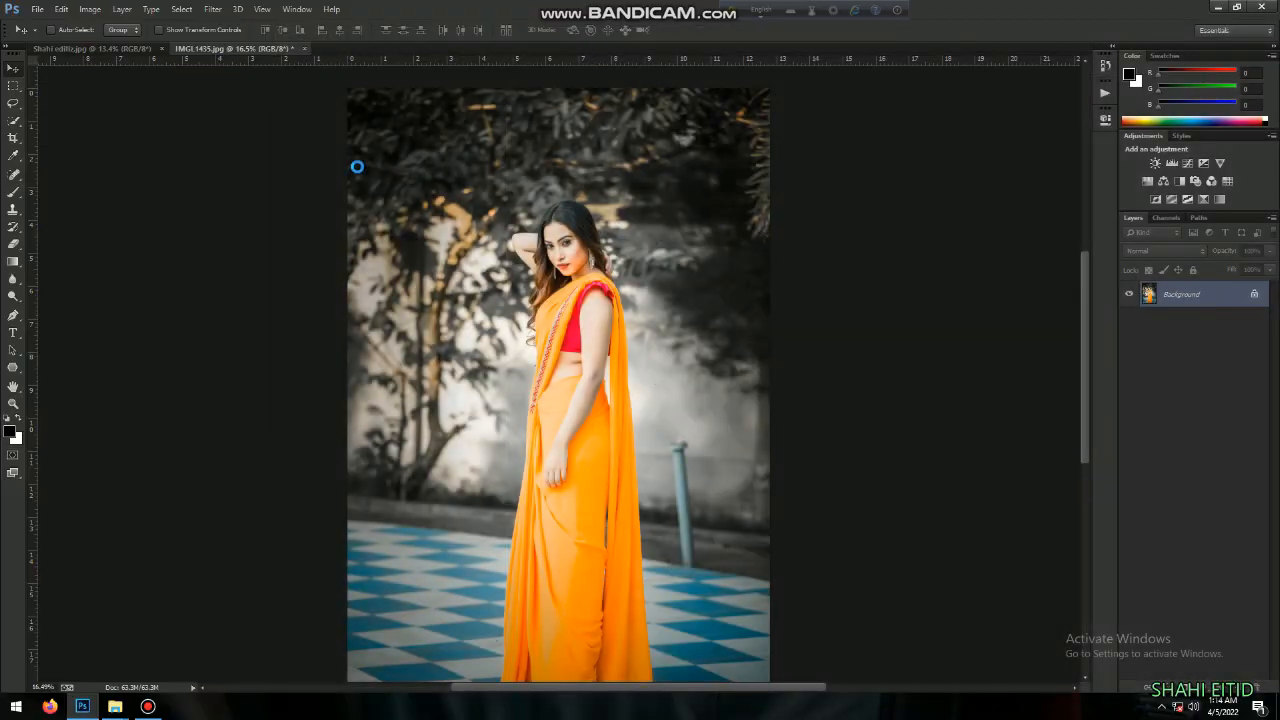
# Step: Copy the Shahi Editz logo into the orange saree photo, scale it down, and position it in the upper-left corner
pyautogui.moveTo(221, 37); pyautogui.dragTo(406, 162)
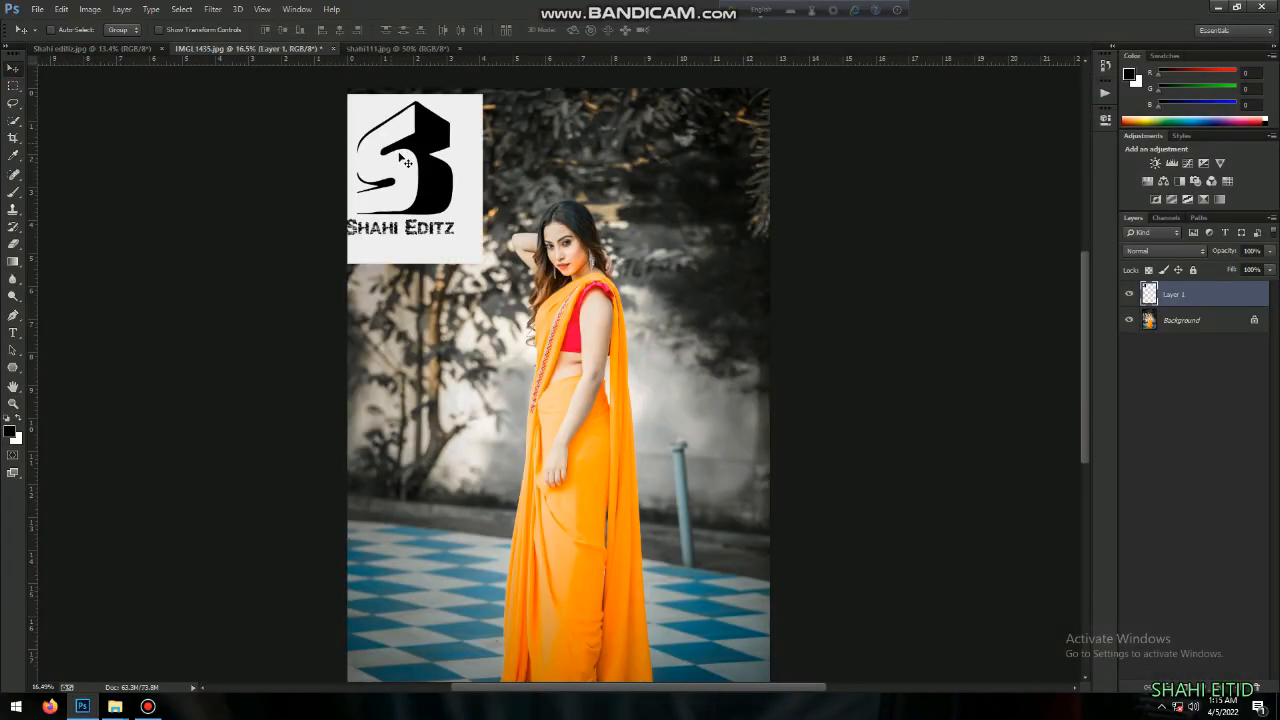
pyautogui.hotkey('ctrl', 't')
pyautogui.moveTo(482, 264); pyautogui.dragTo(390, 108)
pyautogui.press('Return')
pyautogui.scroll(5, 346, 107)
pyautogui.moveTo(454, 182); pyautogui.dragTo(449, 166)
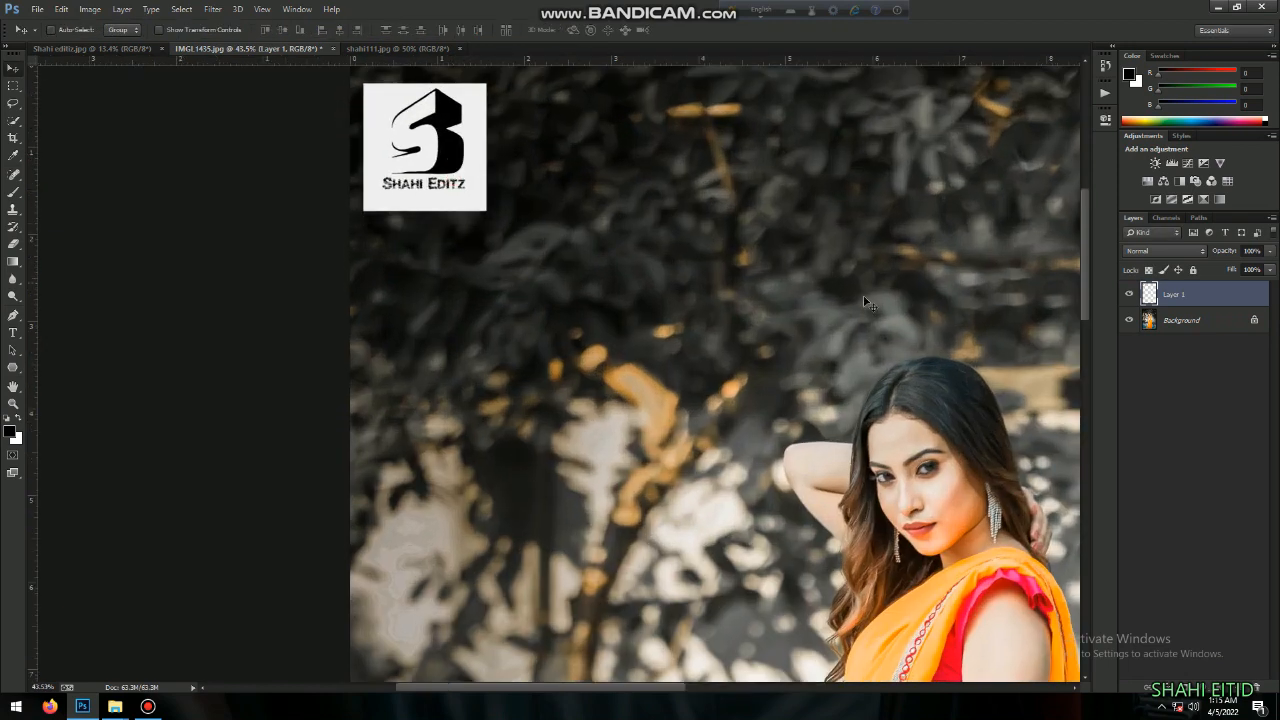
# Step: Set the logo layer's blend mode to Screen and adjust its Levels to remove the faint box around it
pyautogui.click(1170, 247)
pyautogui.click(1145, 358)
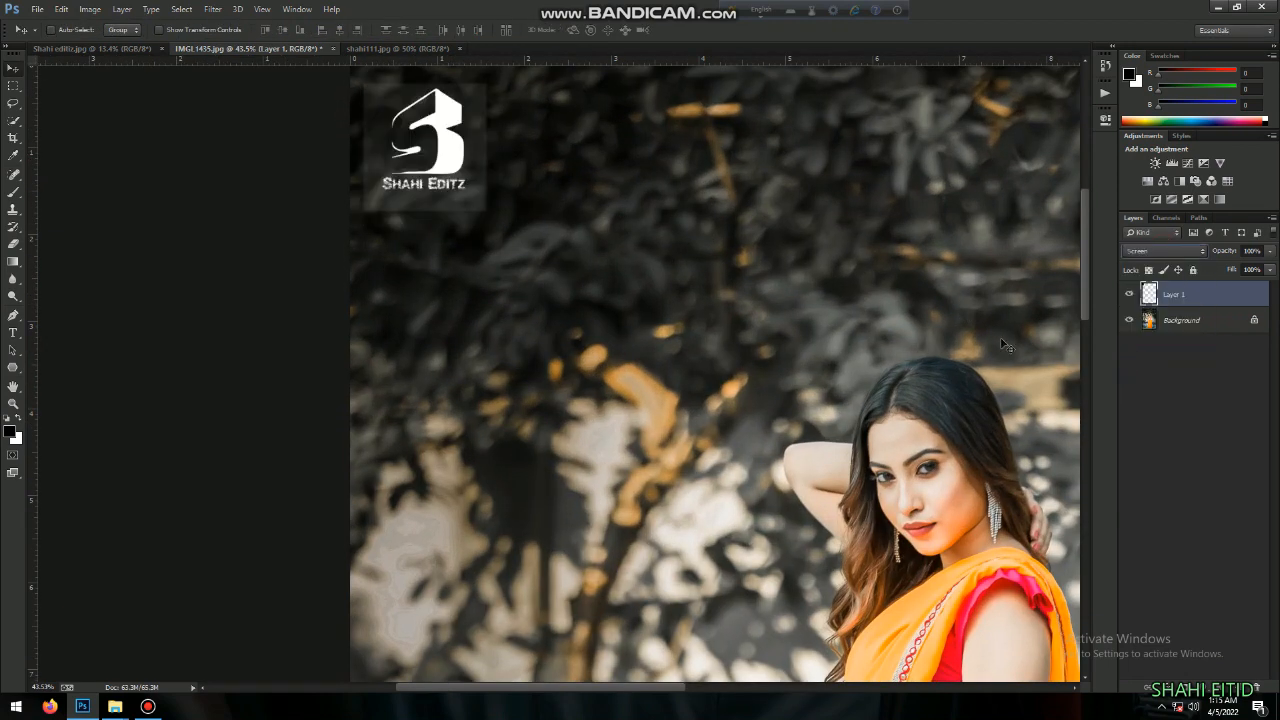
pyautogui.hotkey('ctrl', 'l')
pyautogui.press('Return')
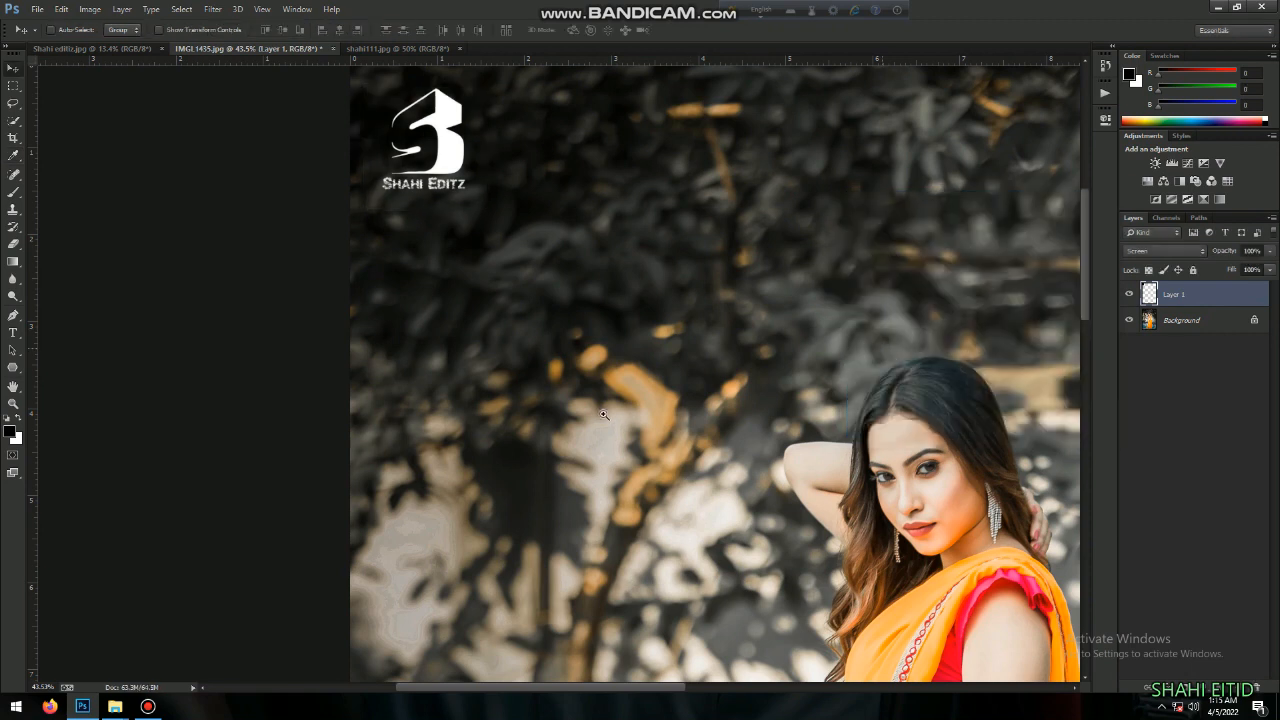
# Step: Duplicate the logo layer and copy it into the upper-left corner of the Shahi editiz portrait
pyautogui.scroll(-6, 423, 316)
pyautogui.hotkey('ctrl', 'j')
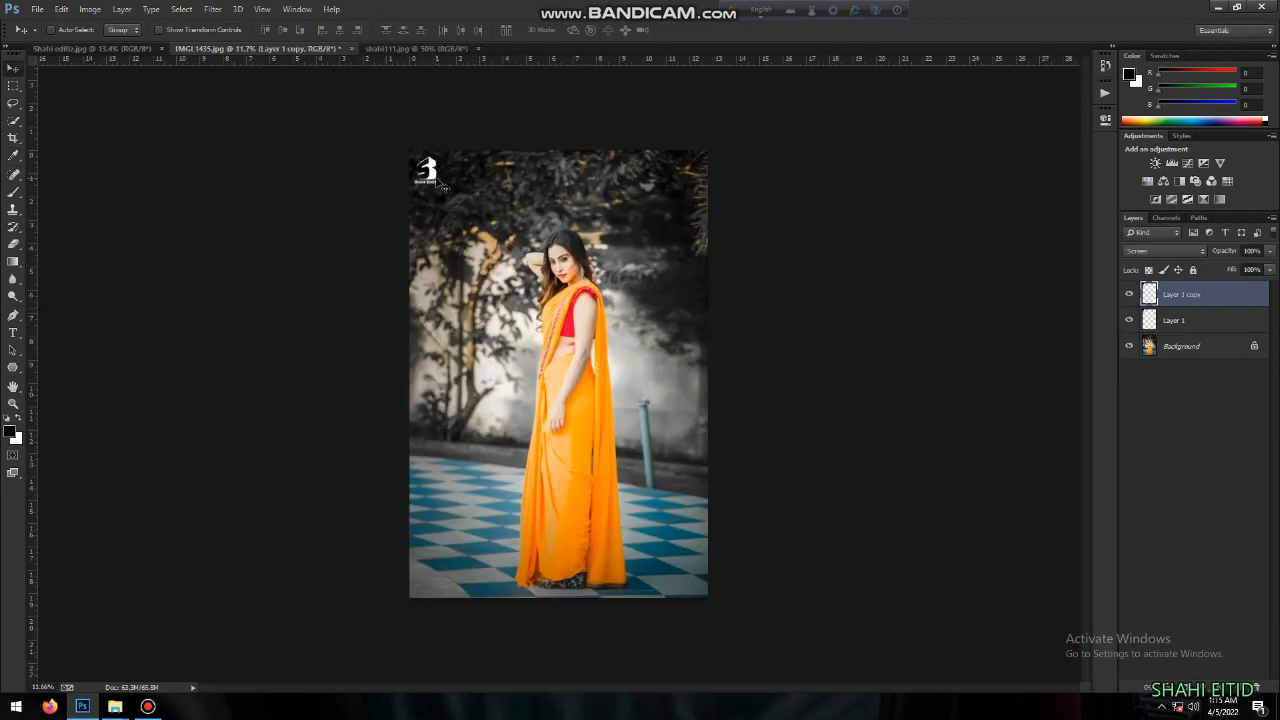
pyautogui.moveTo(100, 50); pyautogui.dragTo(383, 148)
pyautogui.scroll(5, 394, 98)
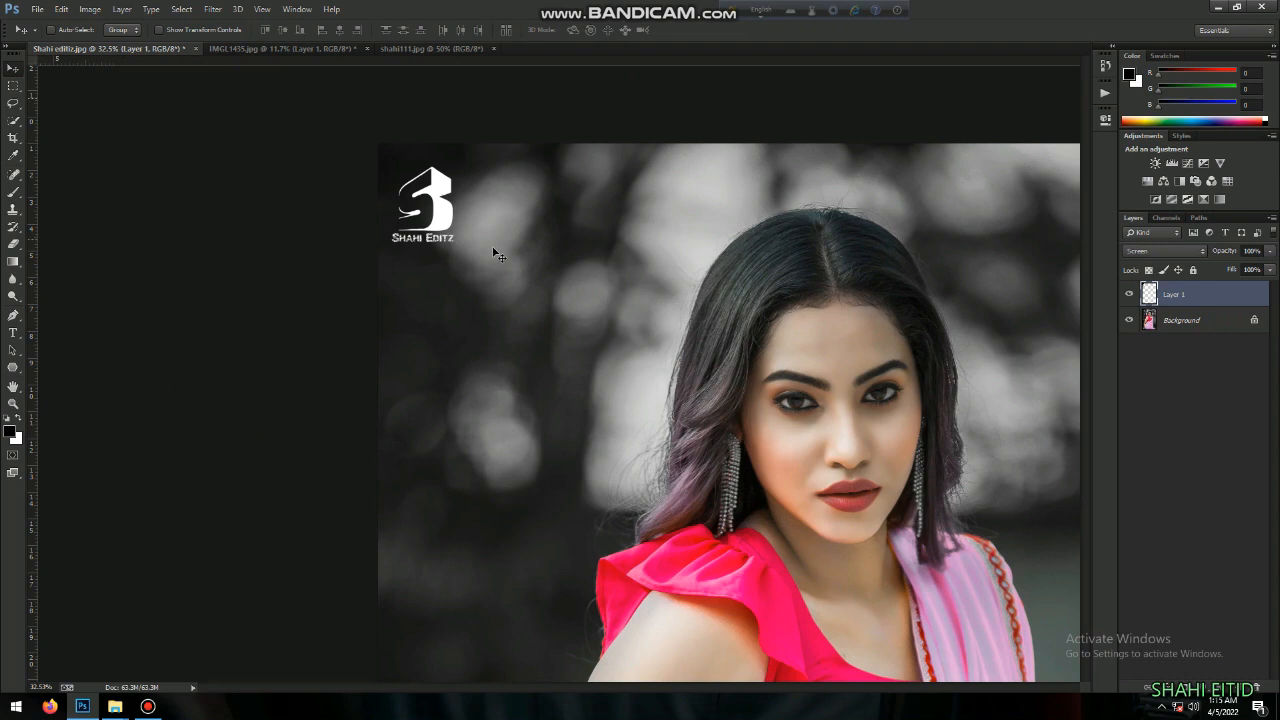
pyautogui.scroll(-8, 494, 251)
# Step: Merge the logo into the orange saree photo's background, select the whole image, and start a free transform on it
pyautogui.click(290, 48)
pyautogui.scroll(2, 508, 308)
pyautogui.hotkey('ctrl', 'e')
pyautogui.hotkey('ctrl', 'a')
pyautogui.hotkey('ctrl', 't')
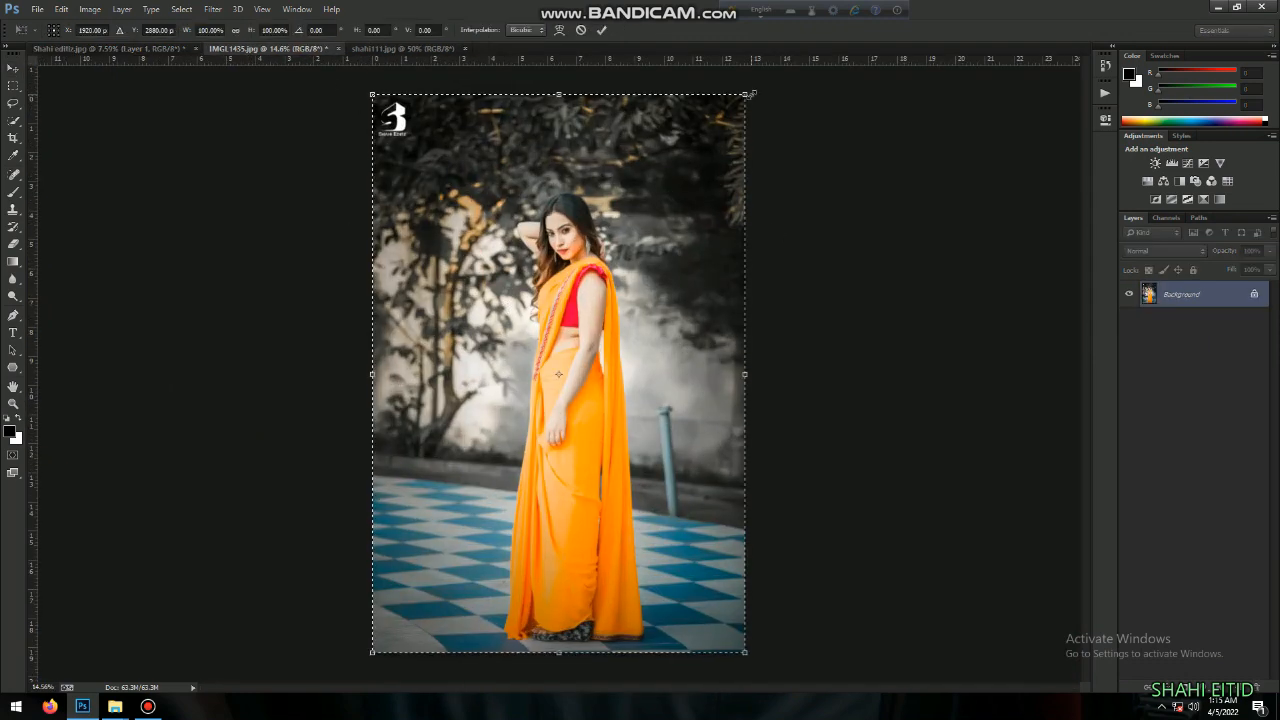